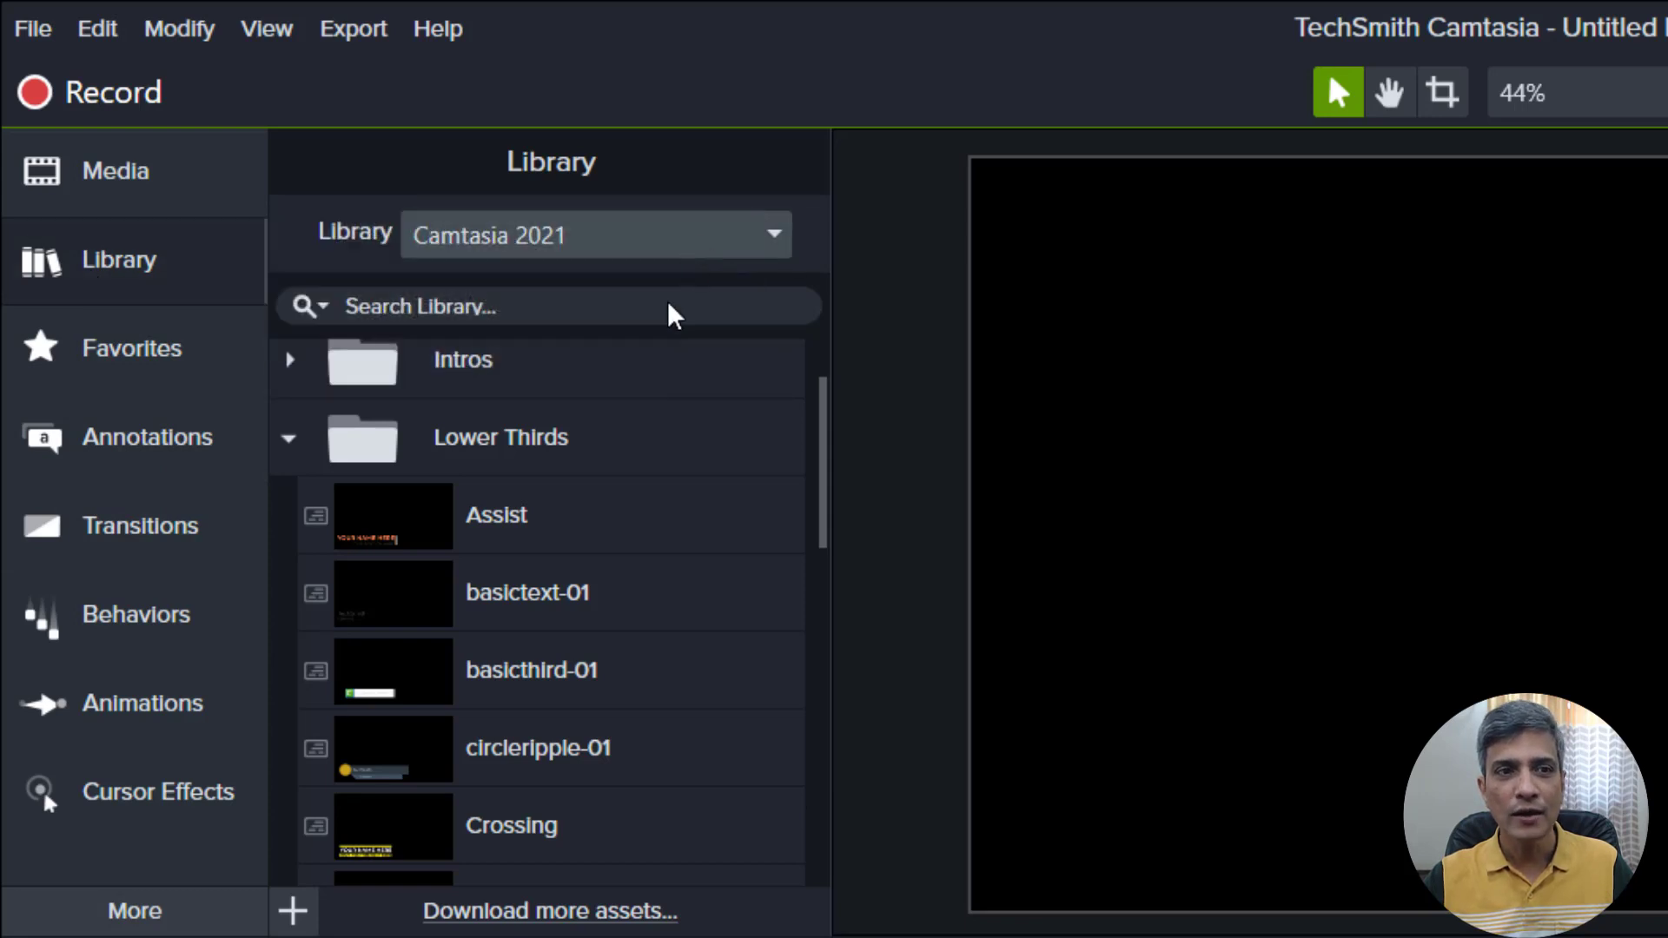
{"action": "left_click", "coordinate": [291, 440]}
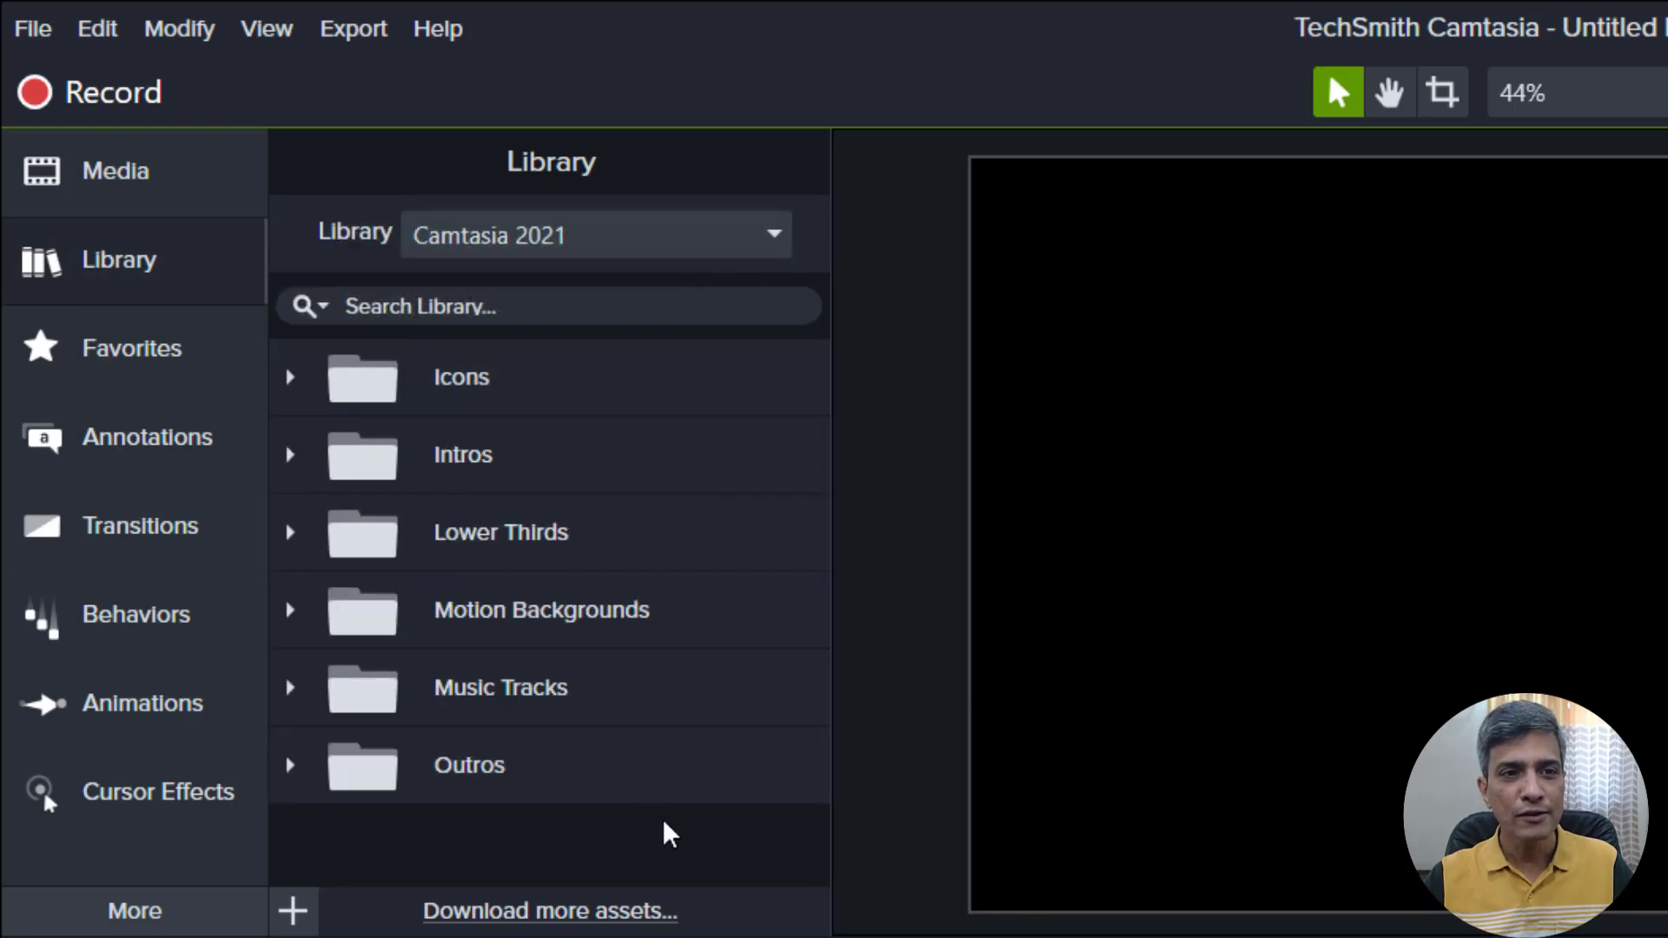
{"action": "left_click", "coordinate": [294, 534]}
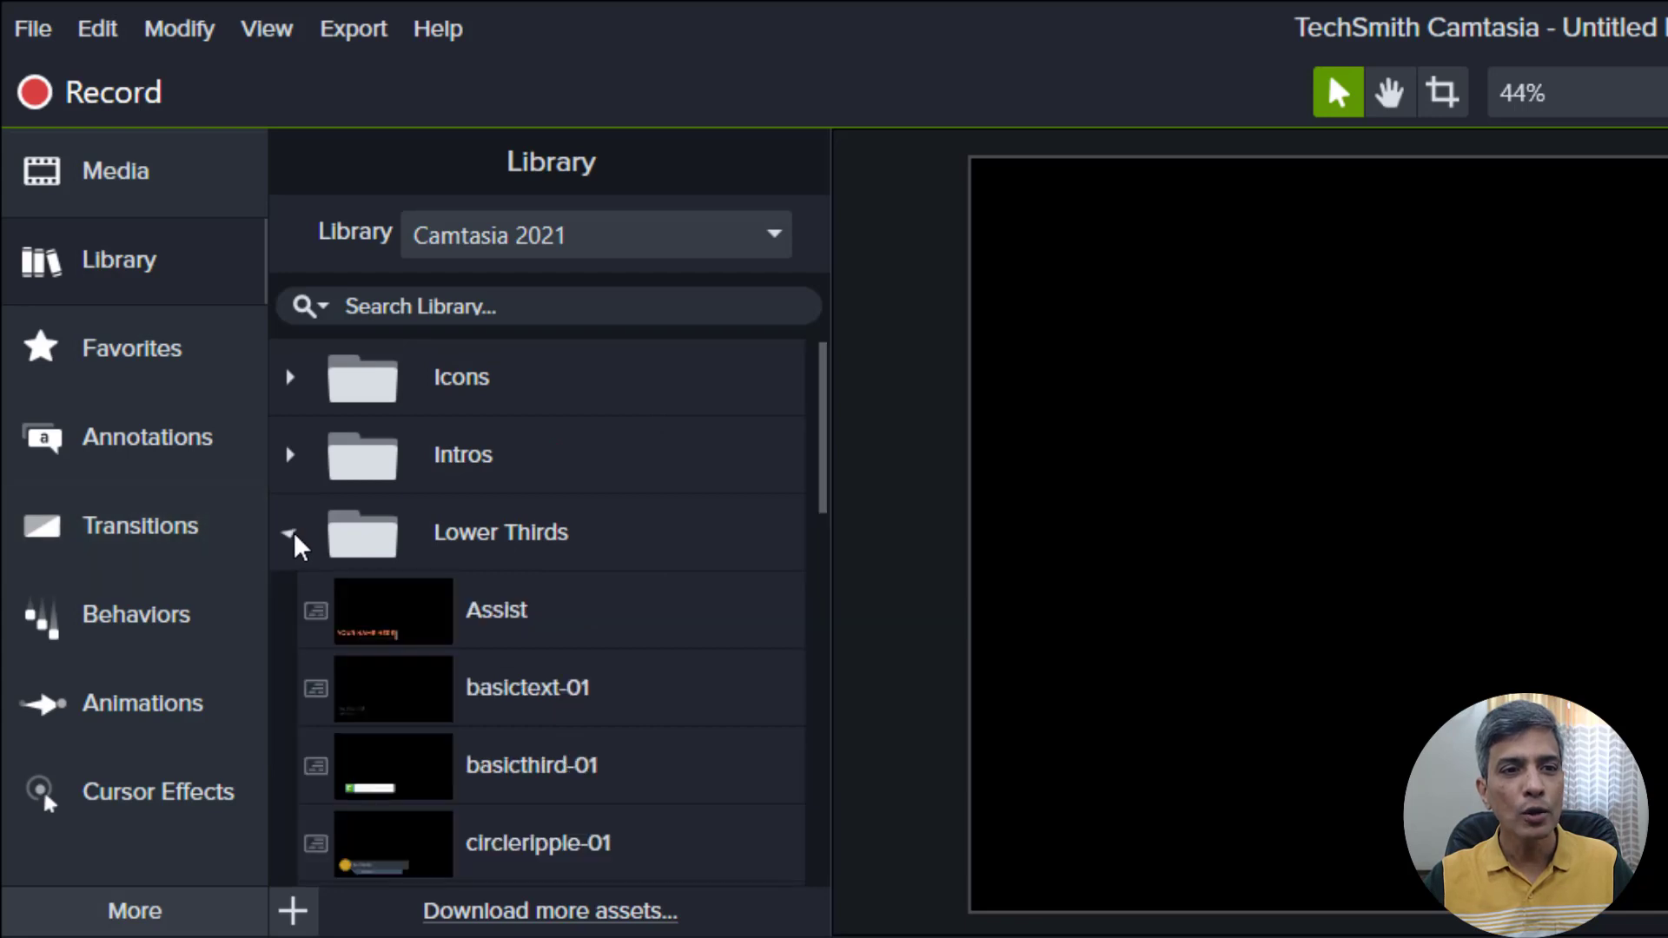
{"action": "scroll", "coordinate": [658, 607], "scroll_direction": "down", "scroll_amount": 2}
{"action": "scroll", "coordinate": [662, 684], "scroll_direction": "down", "scroll_amount": 4}
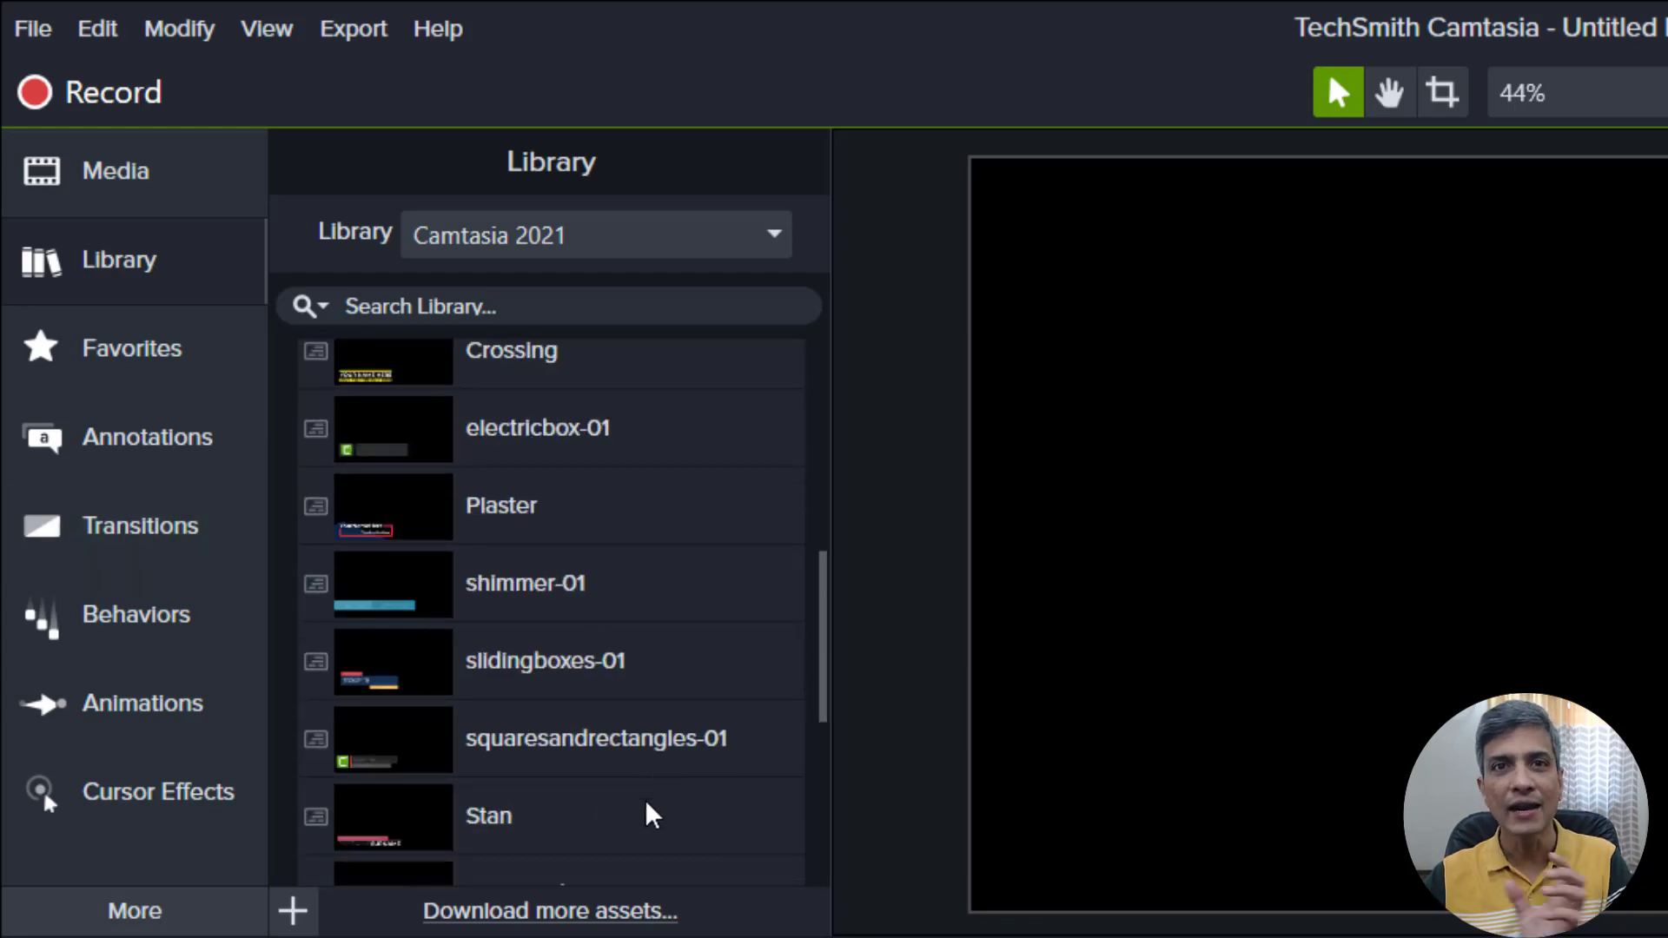
{"action": "scroll", "coordinate": [655, 817], "scroll_direction": "up", "scroll_amount": 4}
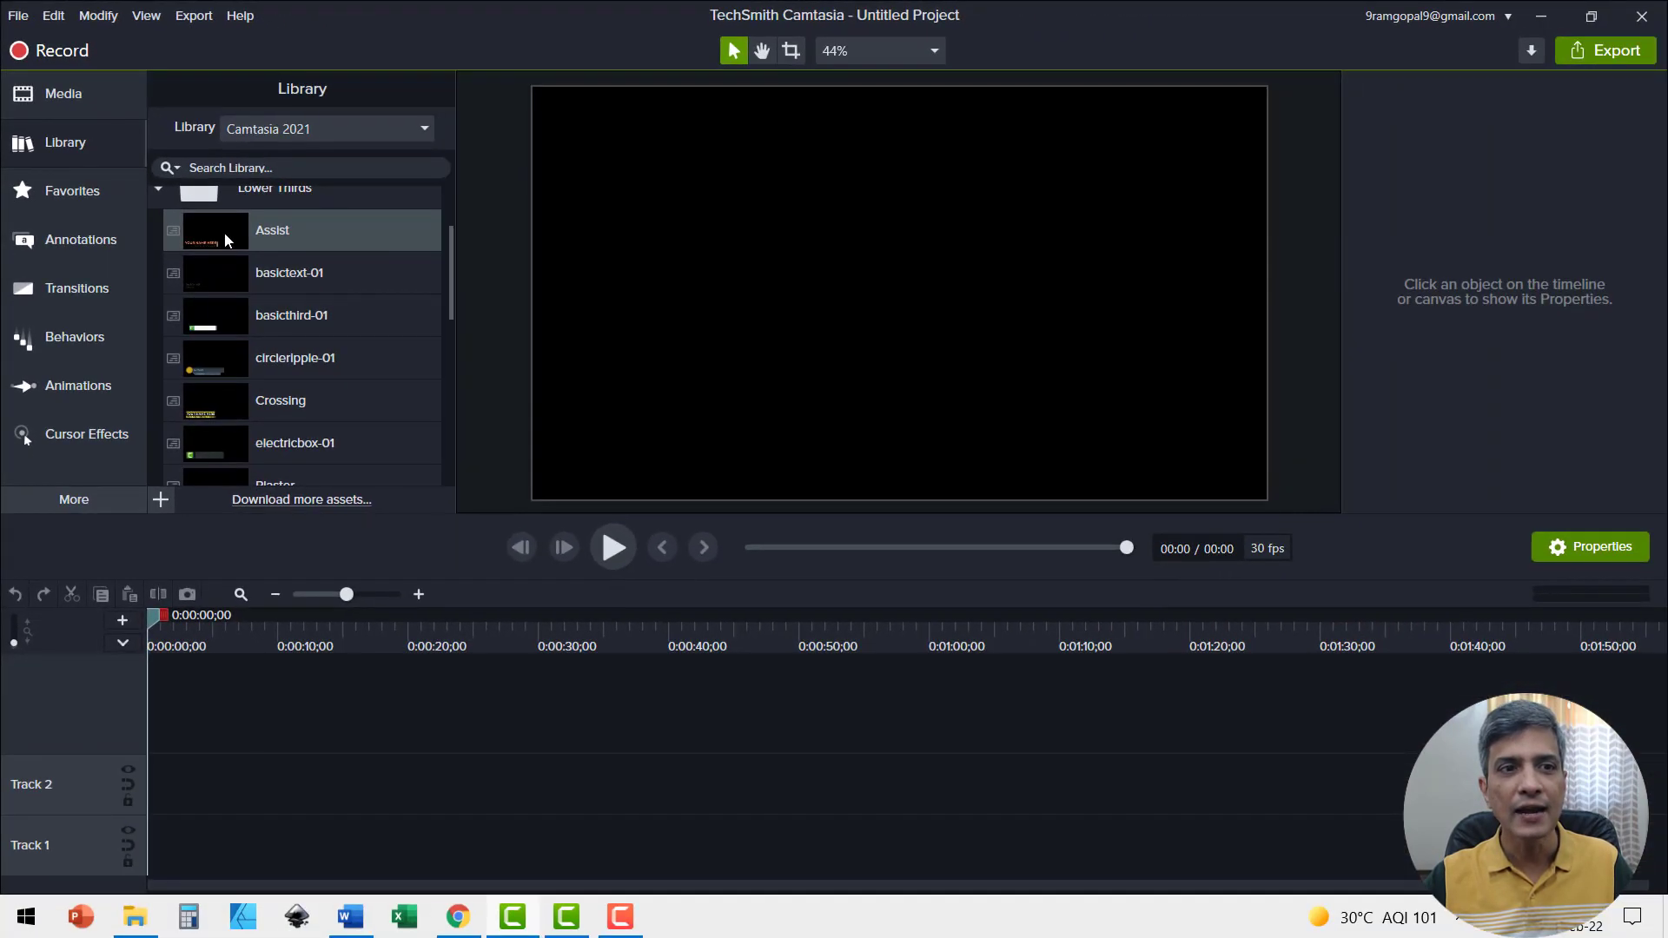
{"action": "double_click", "coordinate": [410, 425]}
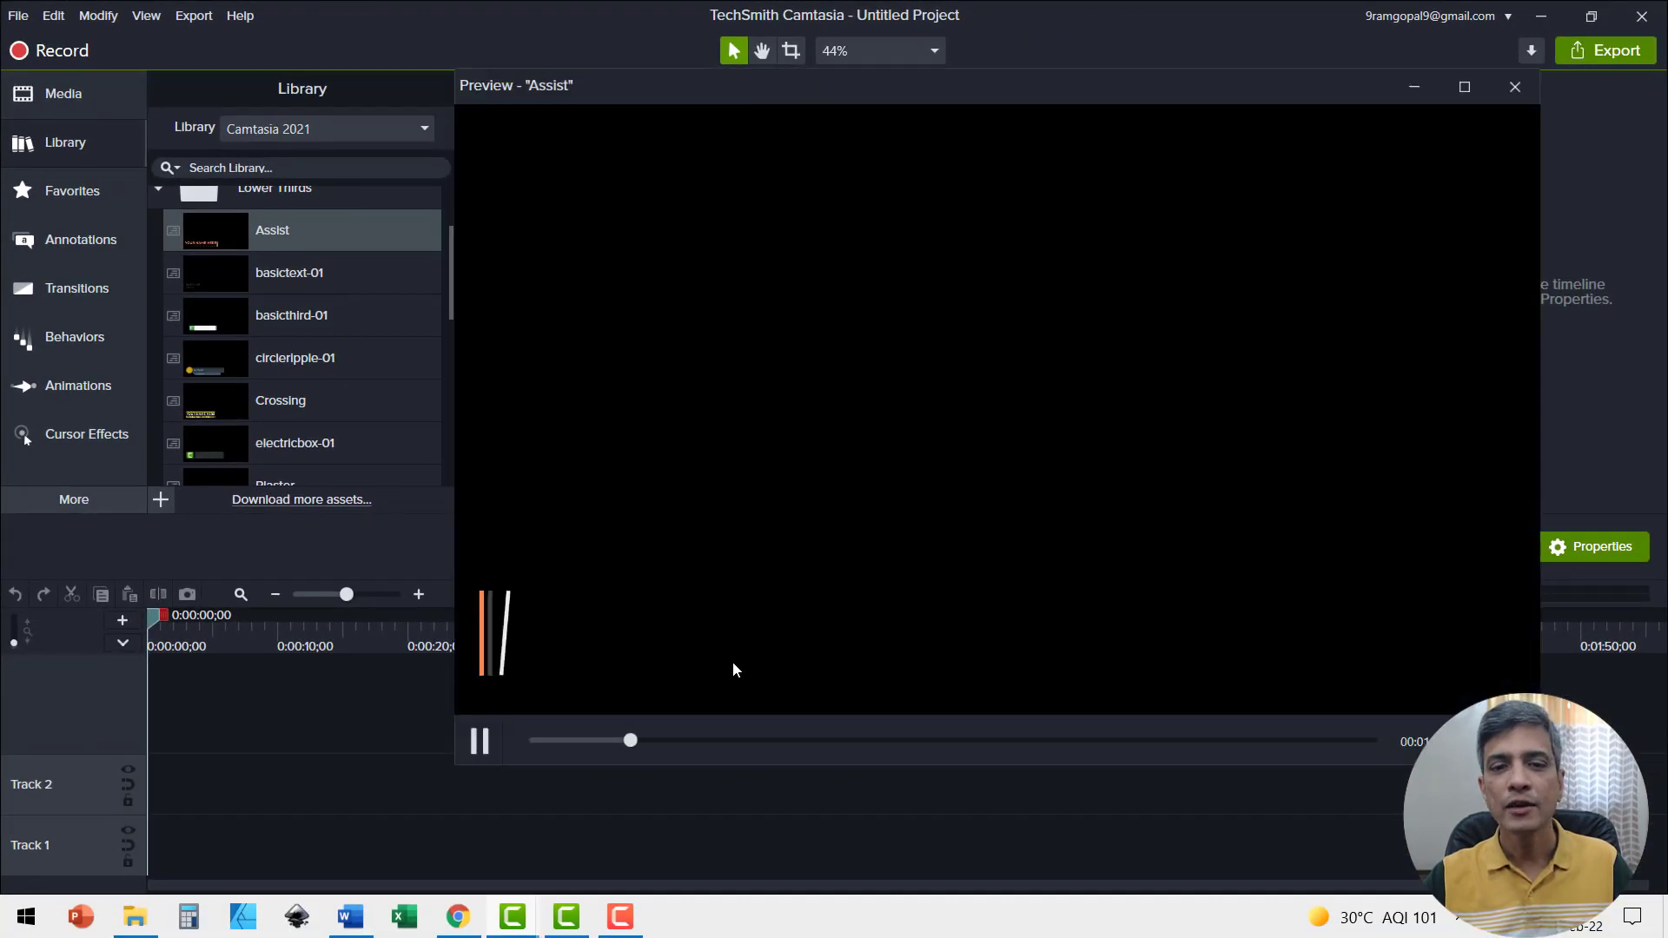
{"action": "key", "text": "Escape"}
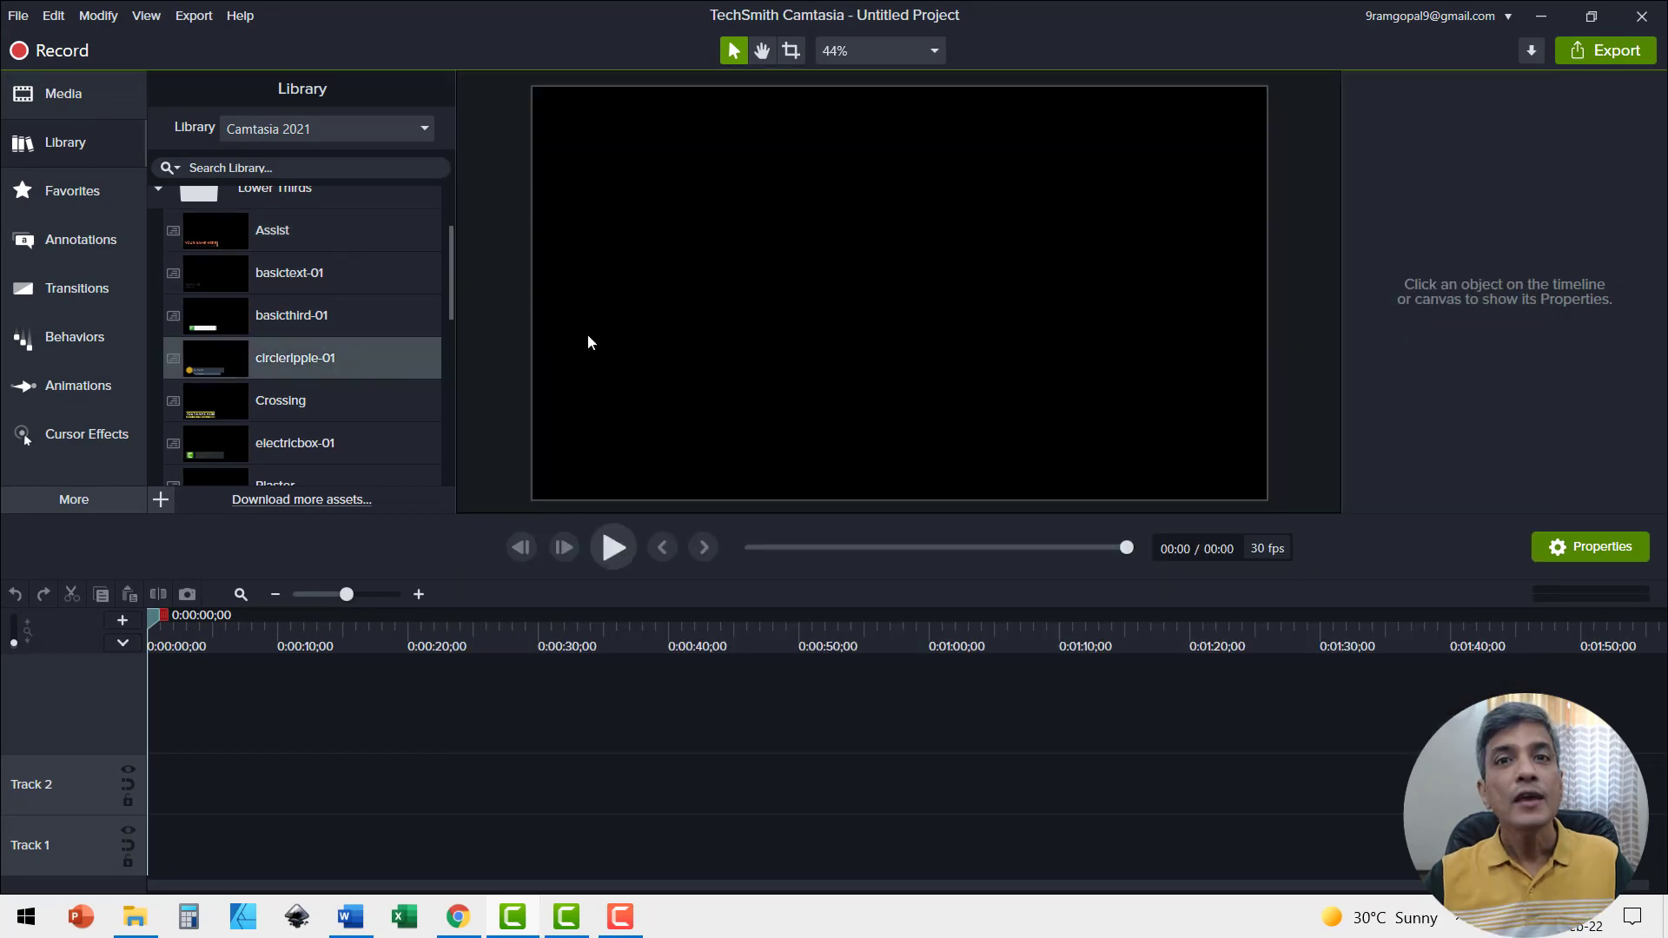
{"action": "scroll", "coordinate": [395, 454], "scroll_direction": "down", "scroll_amount": 3}
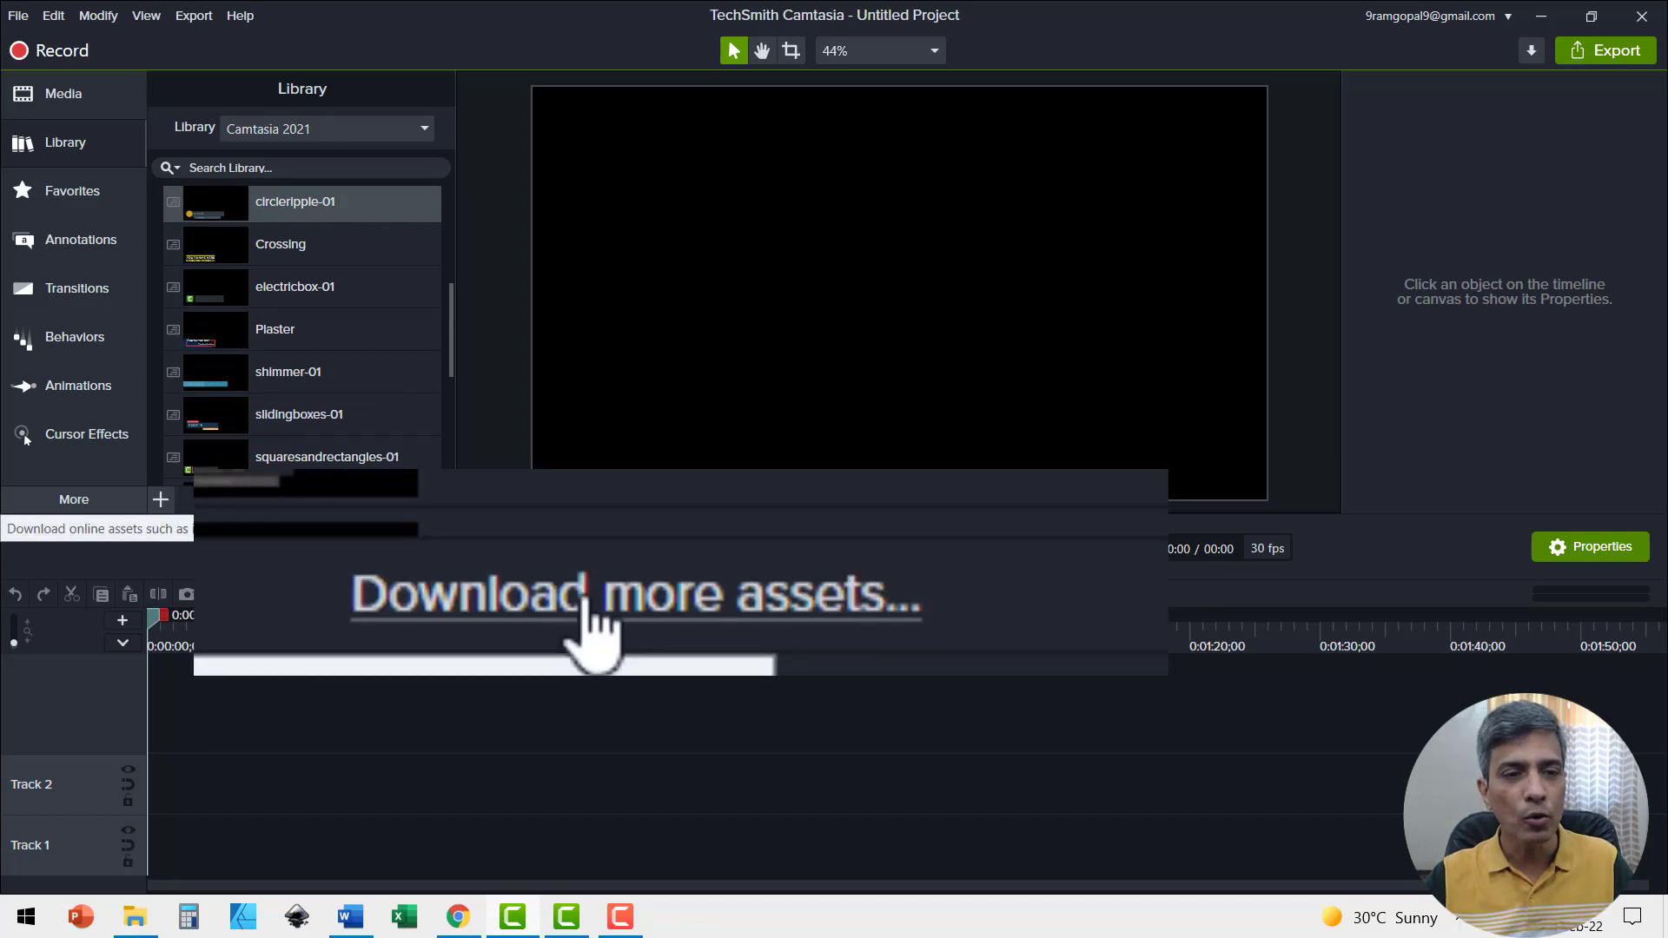
Step: Launch TechSmith Assets for Camtasia online, close the extra redirect tab, and show the customizable asset categories
{"action": "left_click", "coordinate": [291, 509]}
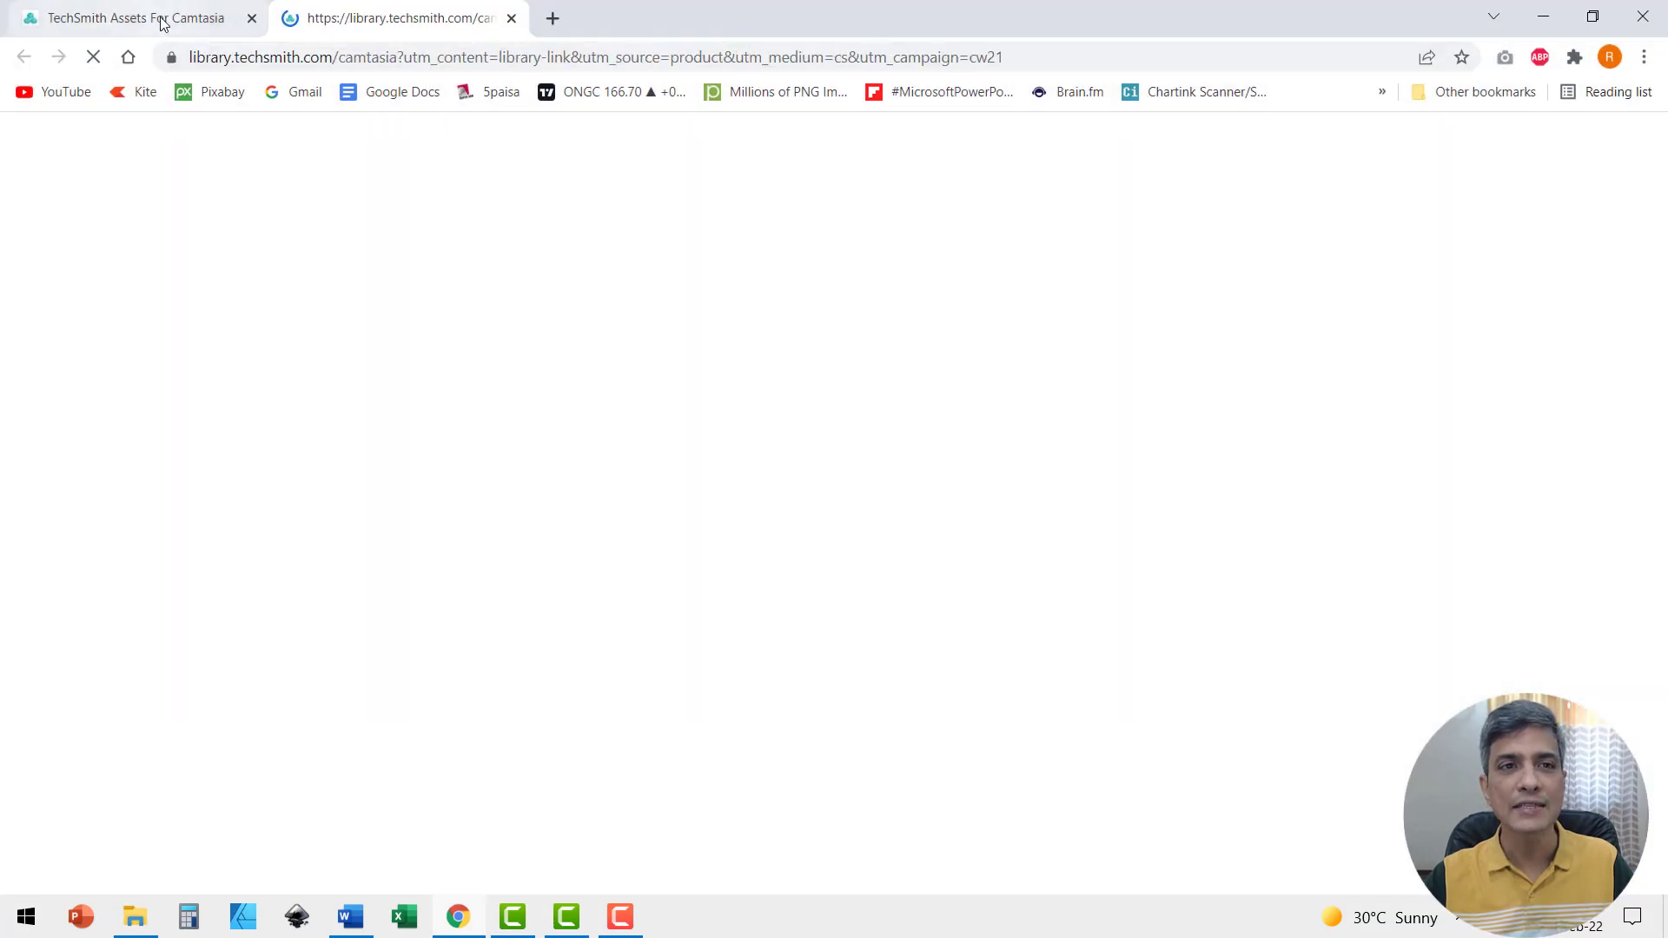
{"action": "left_click", "coordinate": [512, 19]}
{"action": "left_click", "coordinate": [108, 203]}
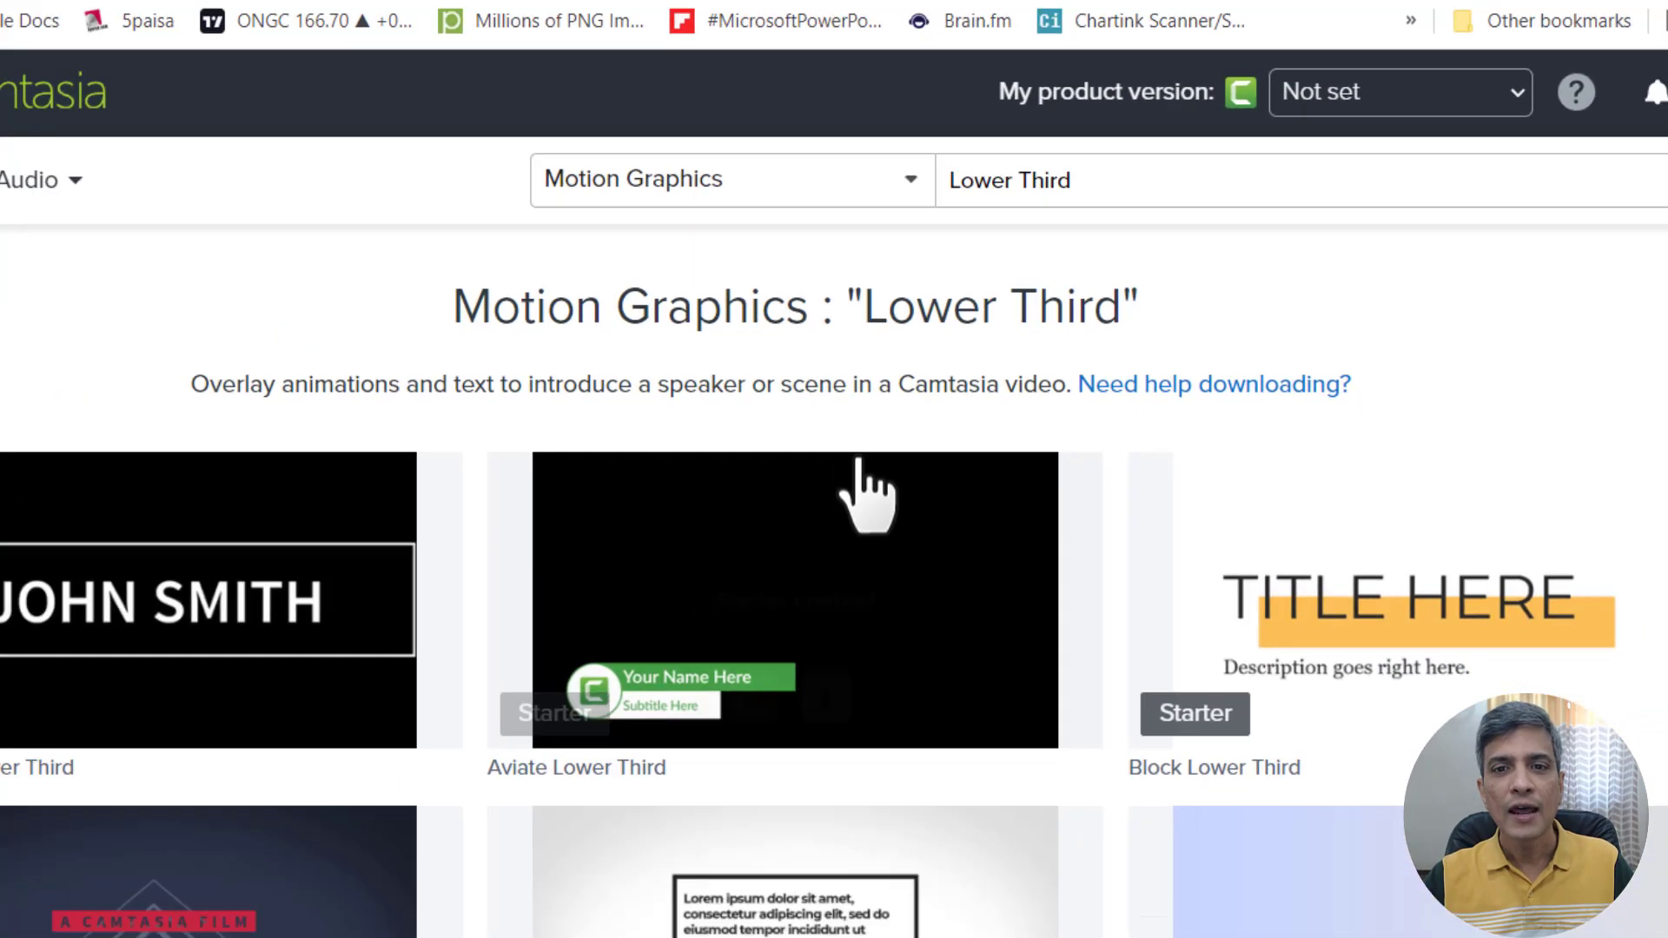
Step: Browse the Motion Graphics 'Lower Third' results and the image asset categories in the top menus
{"action": "scroll", "coordinate": [778, 567], "scroll_direction": "down", "scroll_amount": 10}
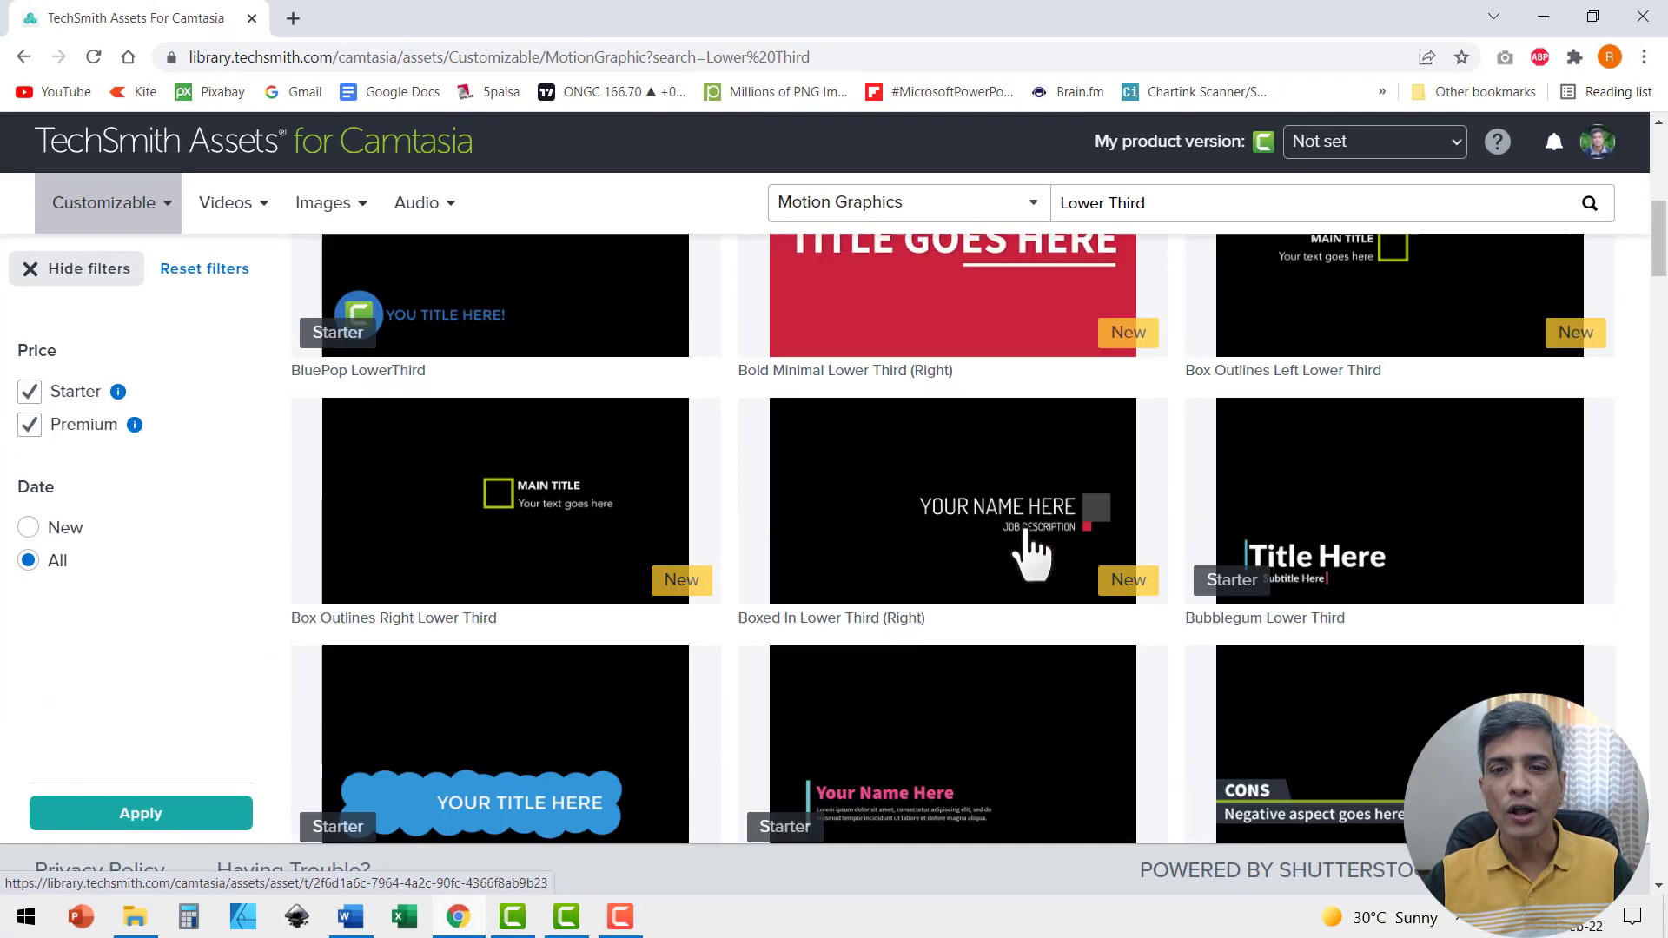
{"action": "scroll", "coordinate": [1028, 557], "scroll_direction": "down", "scroll_amount": 1}
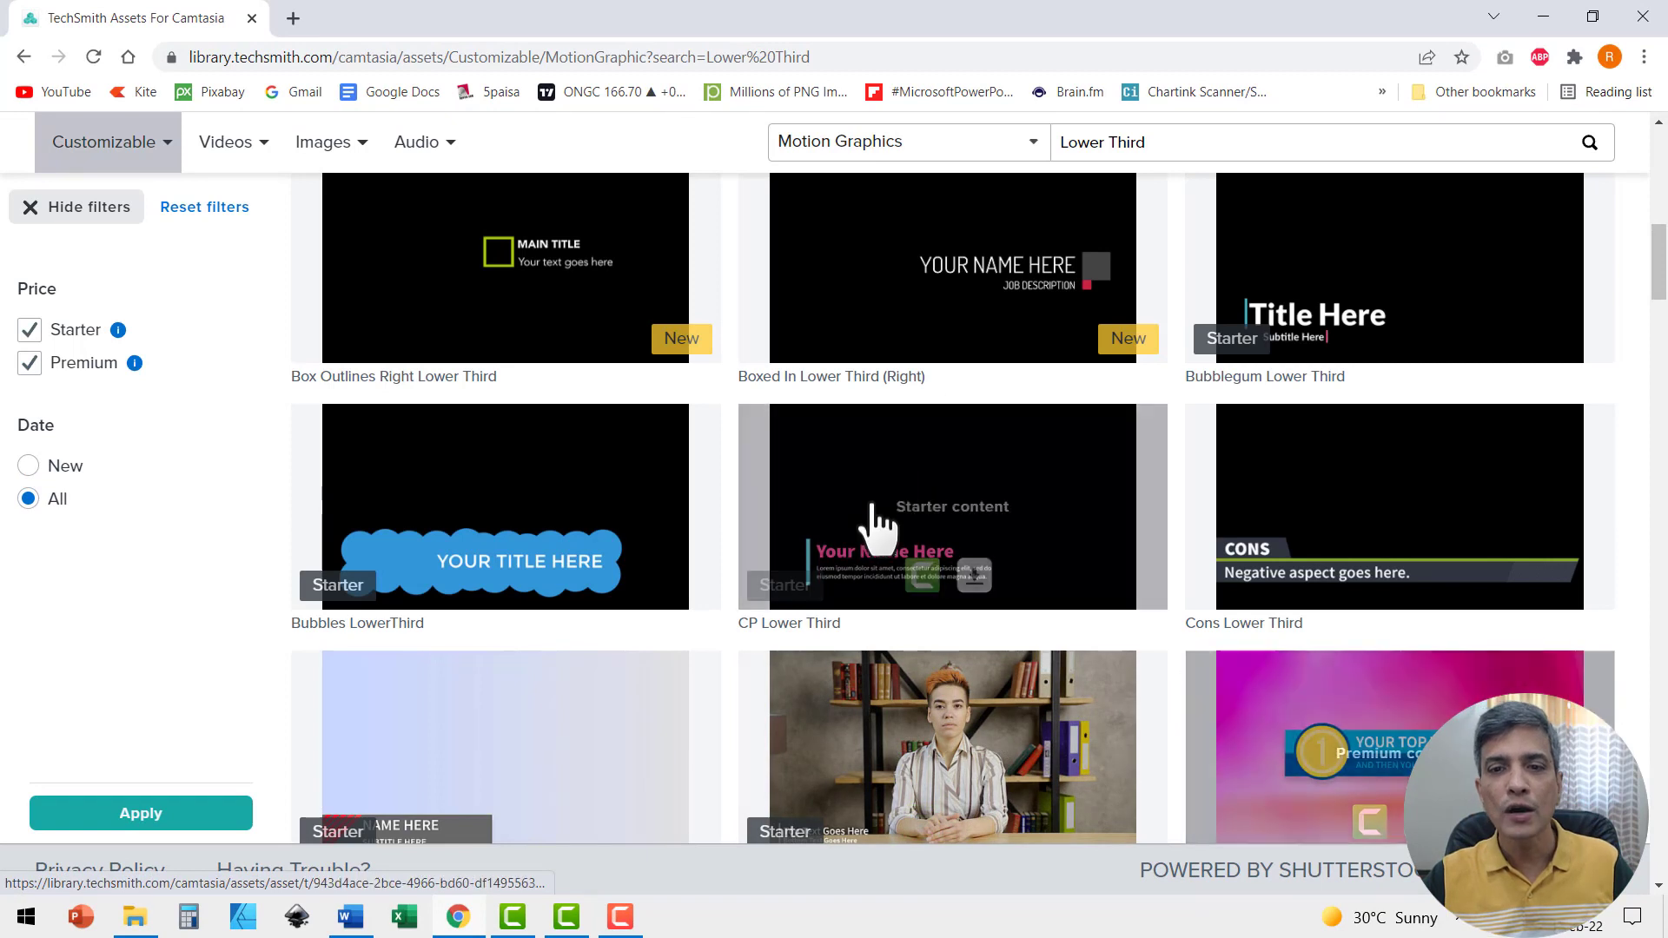
{"action": "mouse_move", "coordinate": [1047, 317]}
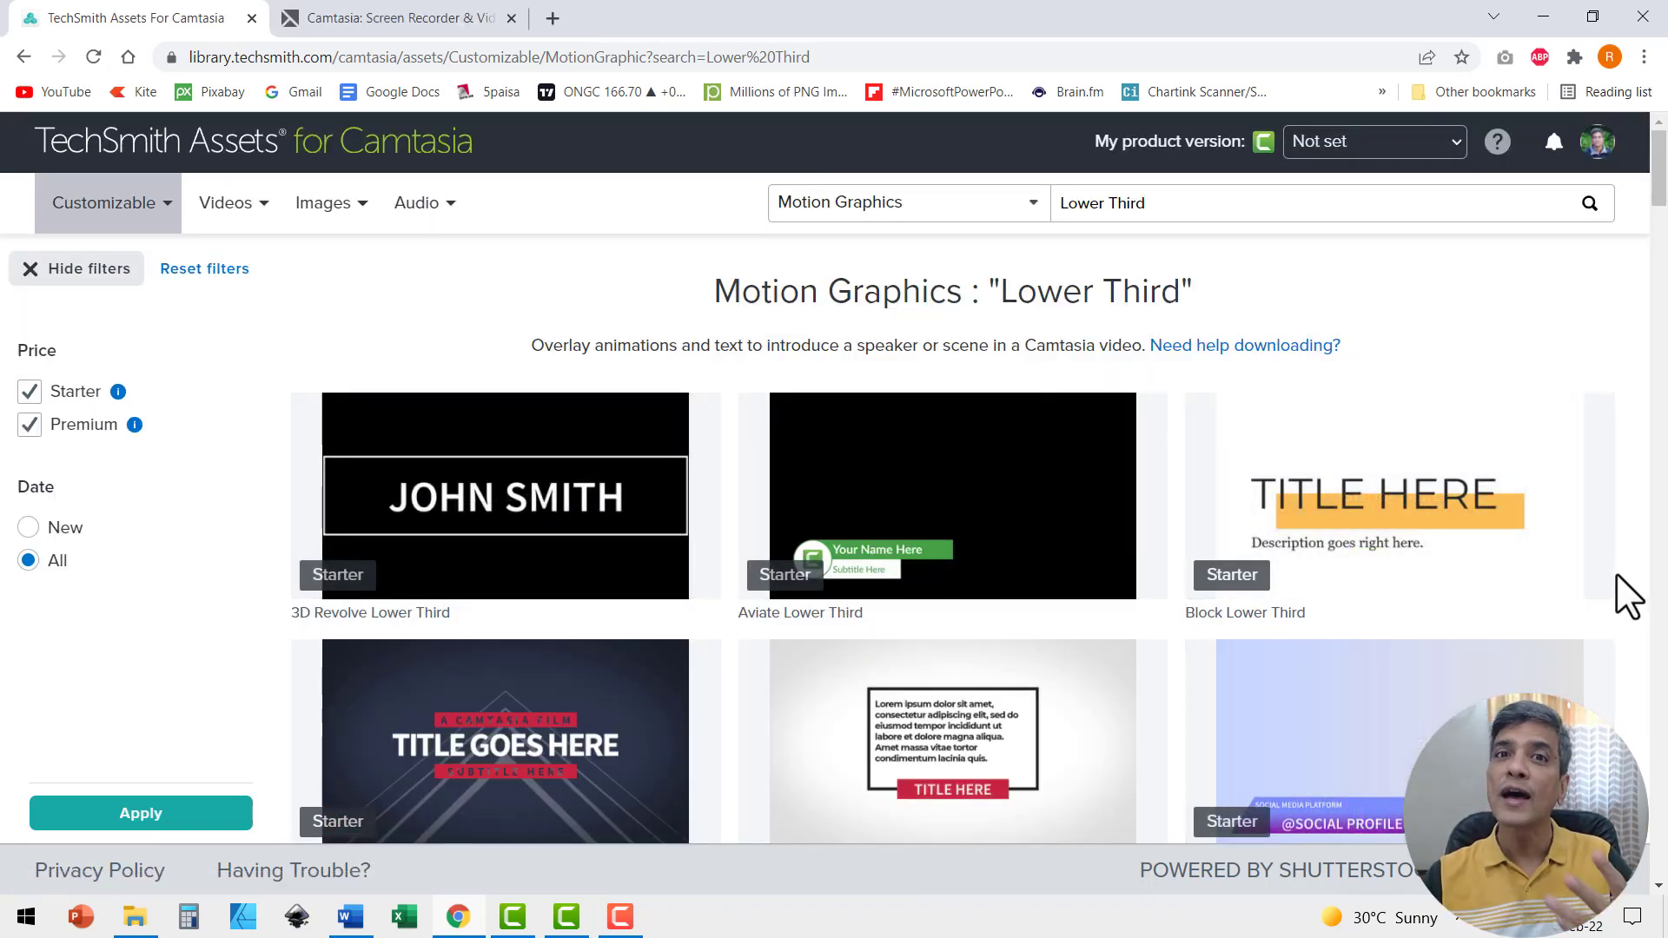
{"action": "mouse_move", "coordinate": [1612, 591]}
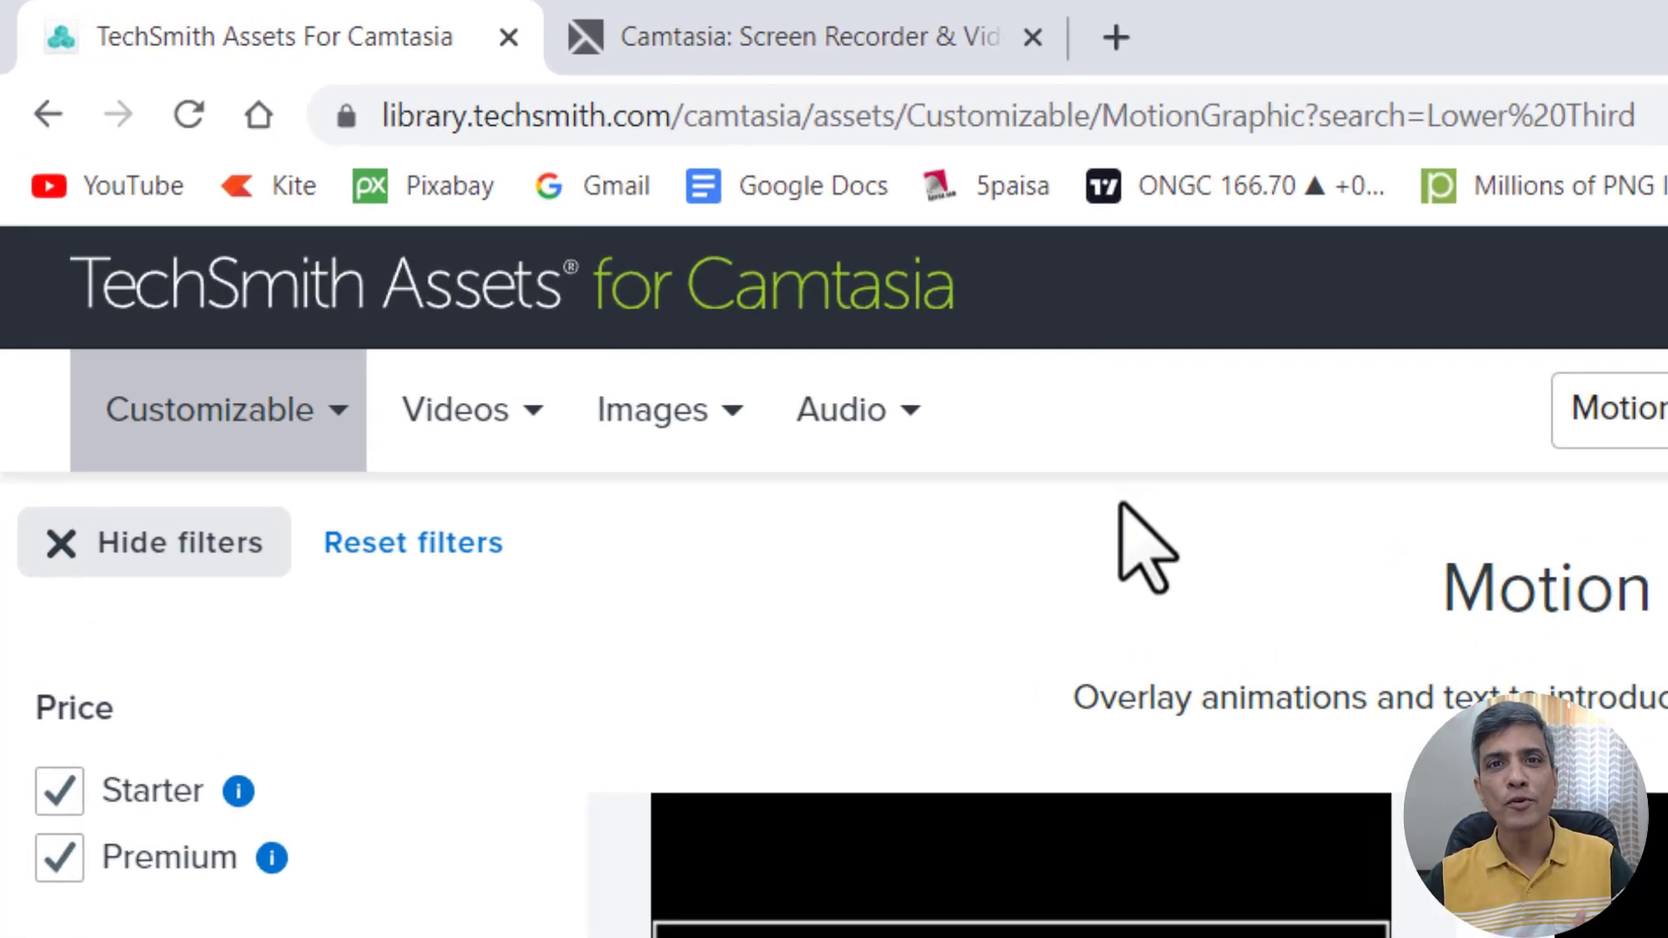
{"action": "left_click", "coordinate": [664, 423]}
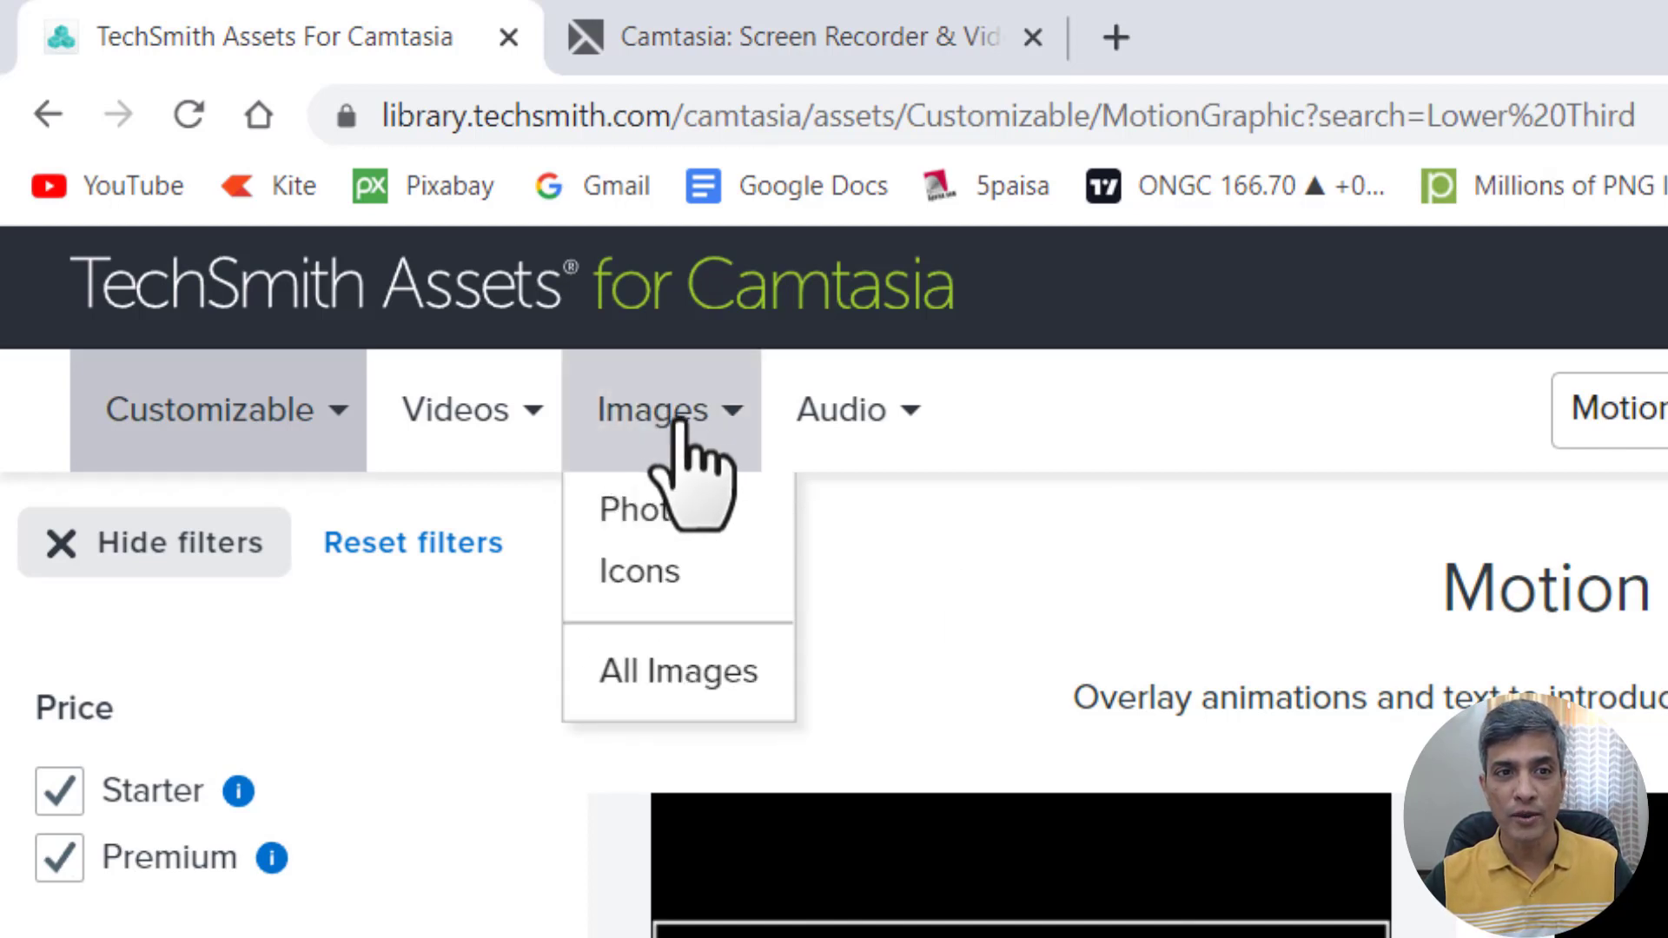
{"action": "mouse_move", "coordinate": [500, 425]}
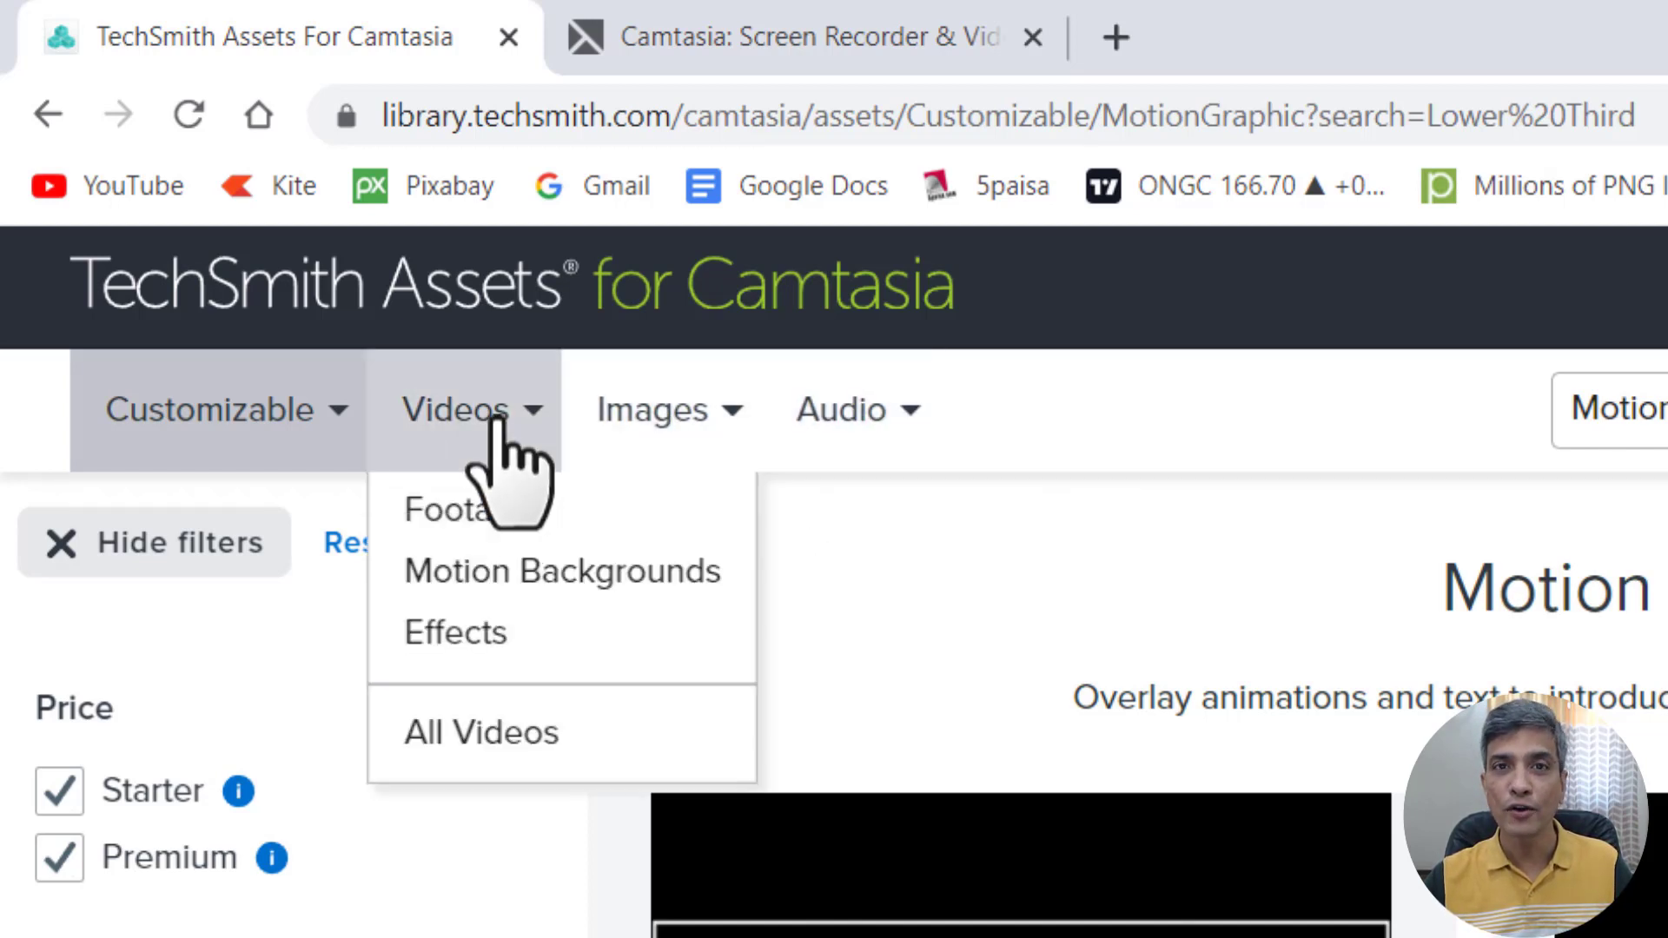
{"action": "mouse_move", "coordinate": [252, 434]}
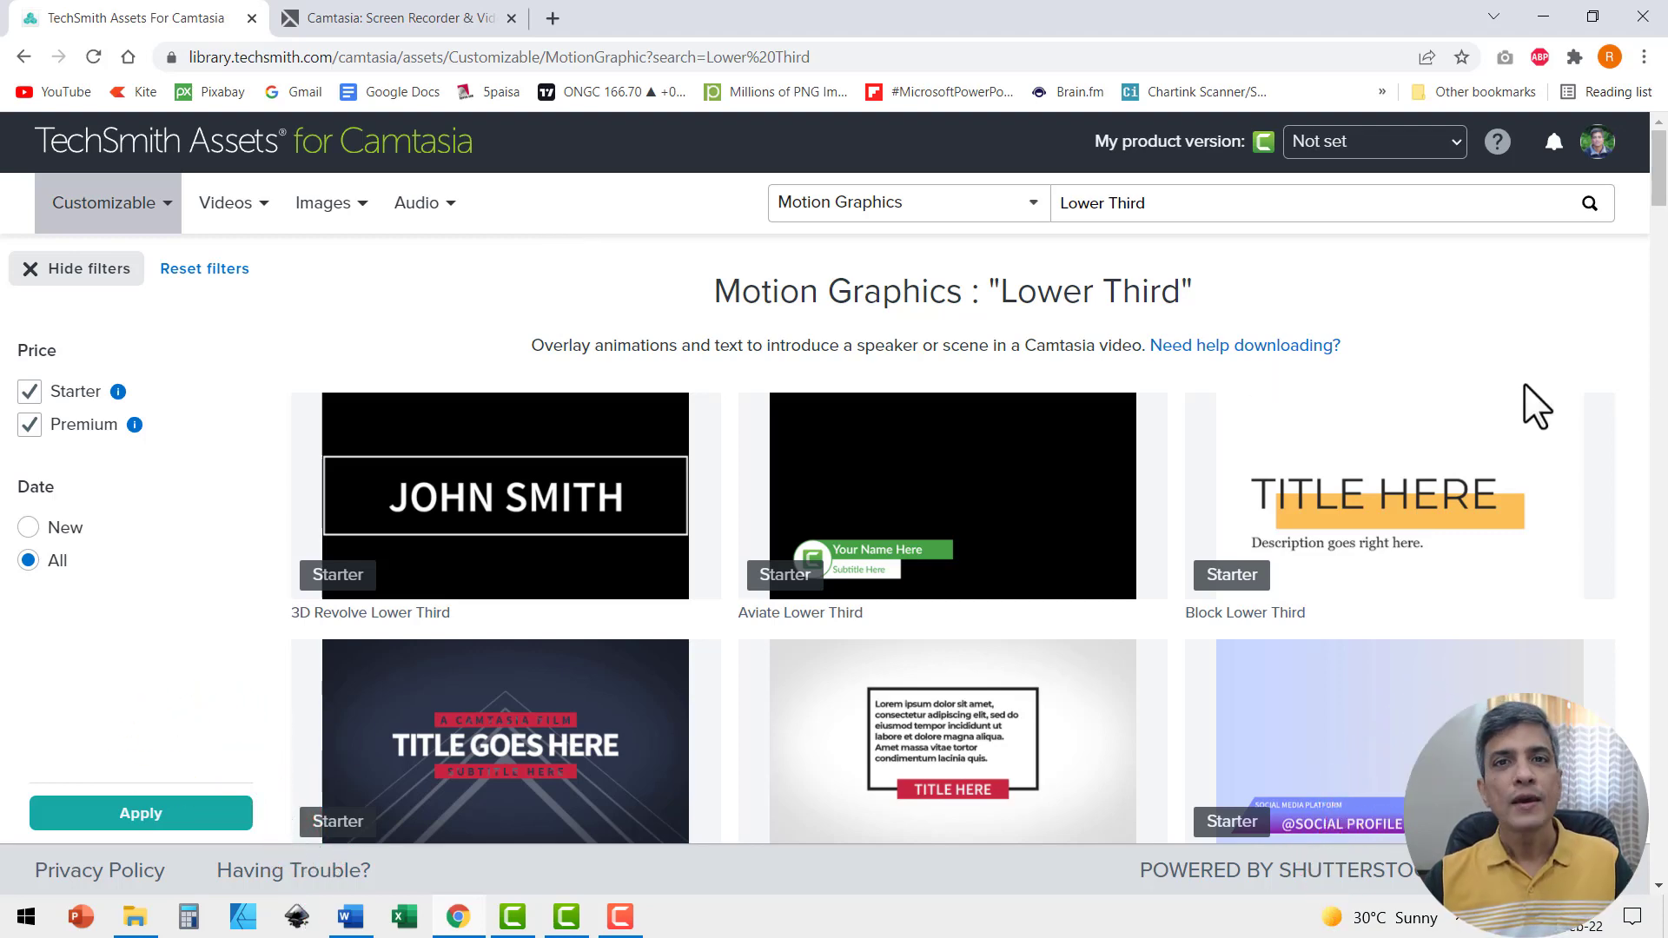
Step: Scroll down the results to Modern Lower Third 8 and download it as a .libzip file
{"action": "scroll", "coordinate": [1622, 365], "scroll_direction": "down", "scroll_amount": 9}
{"action": "scroll", "coordinate": [1630, 386], "scroll_direction": "down", "scroll_amount": 15}
{"action": "scroll", "coordinate": [1629, 386], "scroll_direction": "down", "scroll_amount": 9}
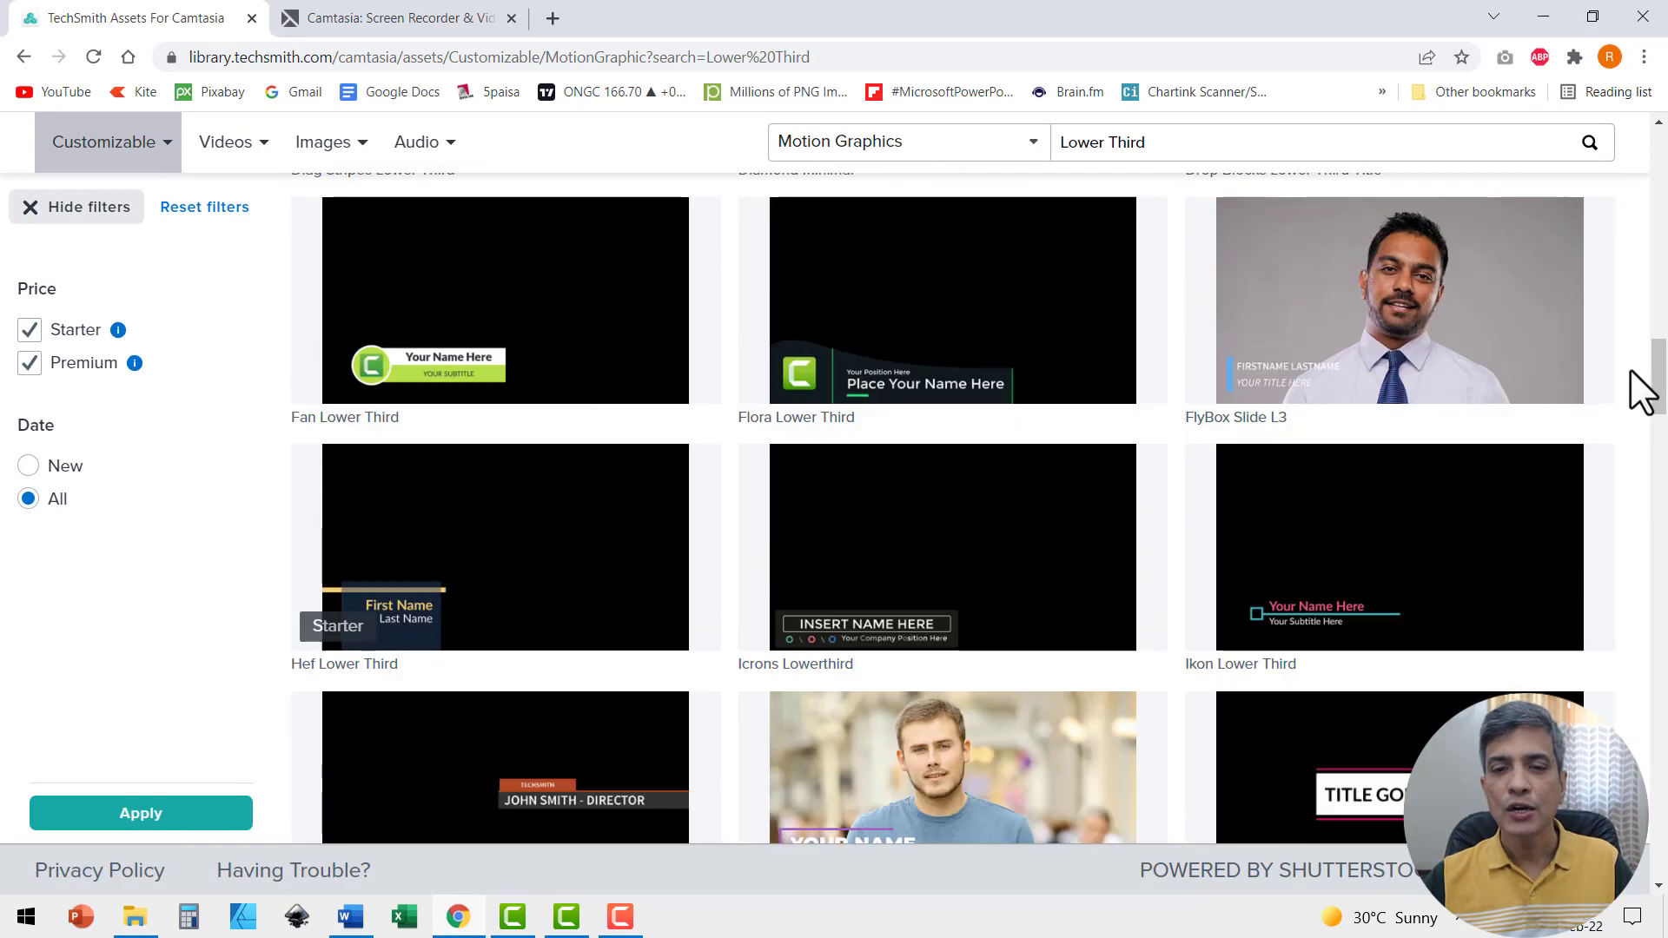
{"action": "scroll", "coordinate": [1631, 367], "scroll_direction": "down", "scroll_amount": 7}
{"action": "scroll", "coordinate": [1641, 382], "scroll_direction": "down", "scroll_amount": 4}
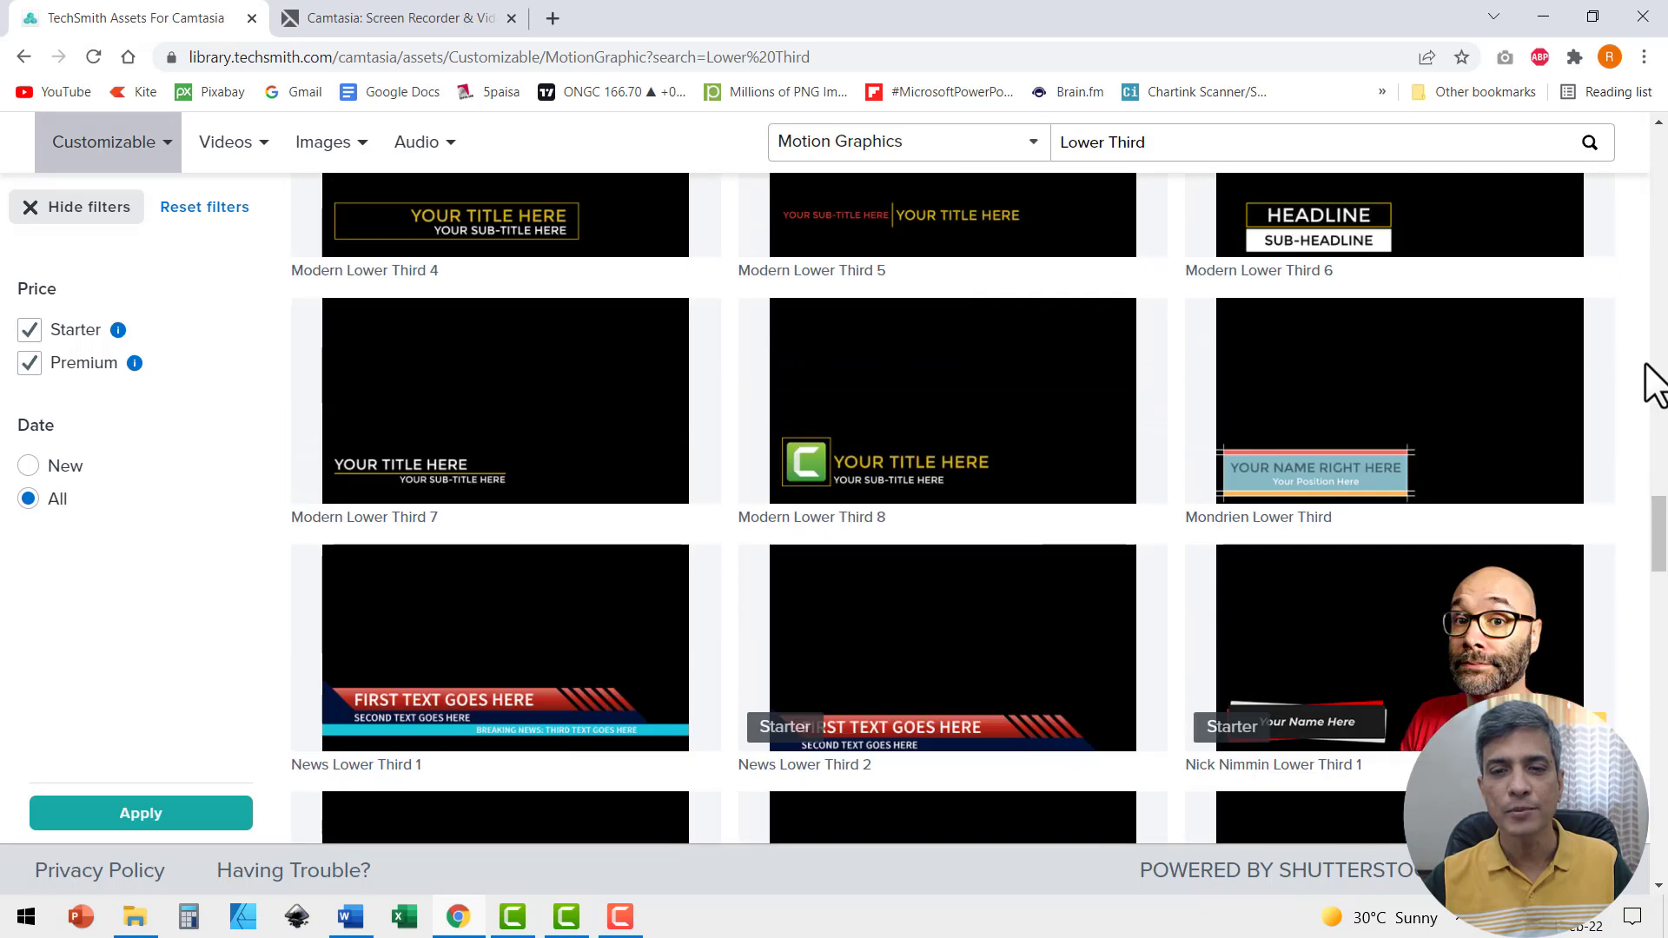
{"action": "mouse_move", "coordinate": [1025, 401]}
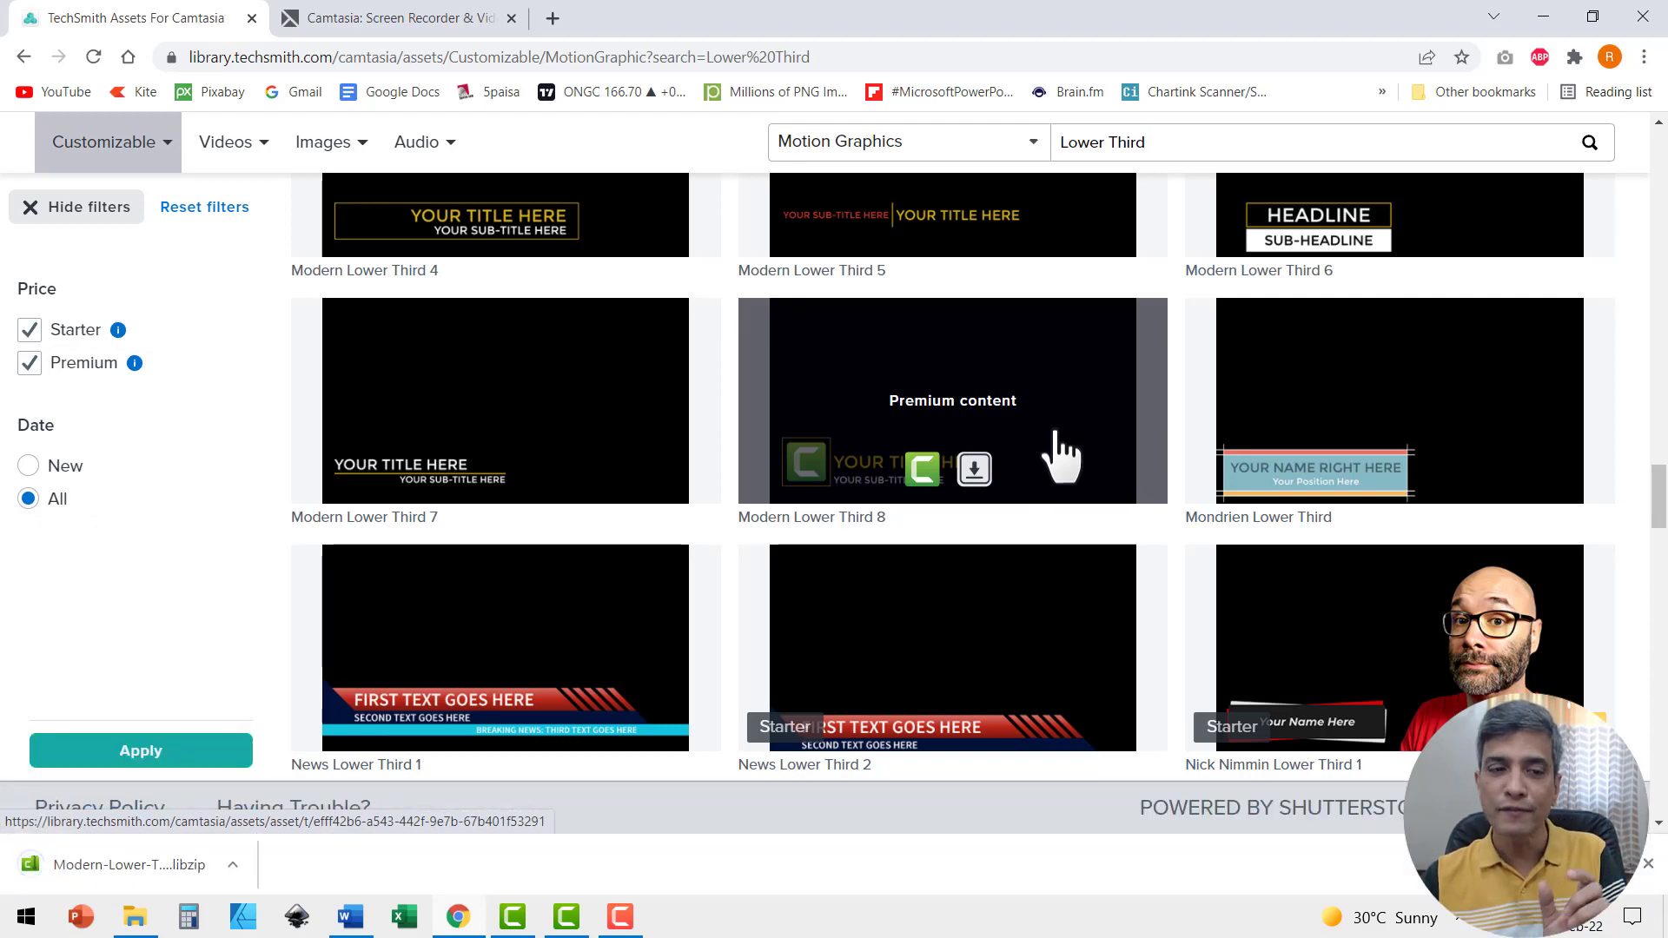
Step: Locate the downloaded .libzip in its folder and import it into the More Lower Thirds library
{"action": "left_click", "coordinate": [231, 865]}
{"action": "left_click", "coordinate": [288, 789]}
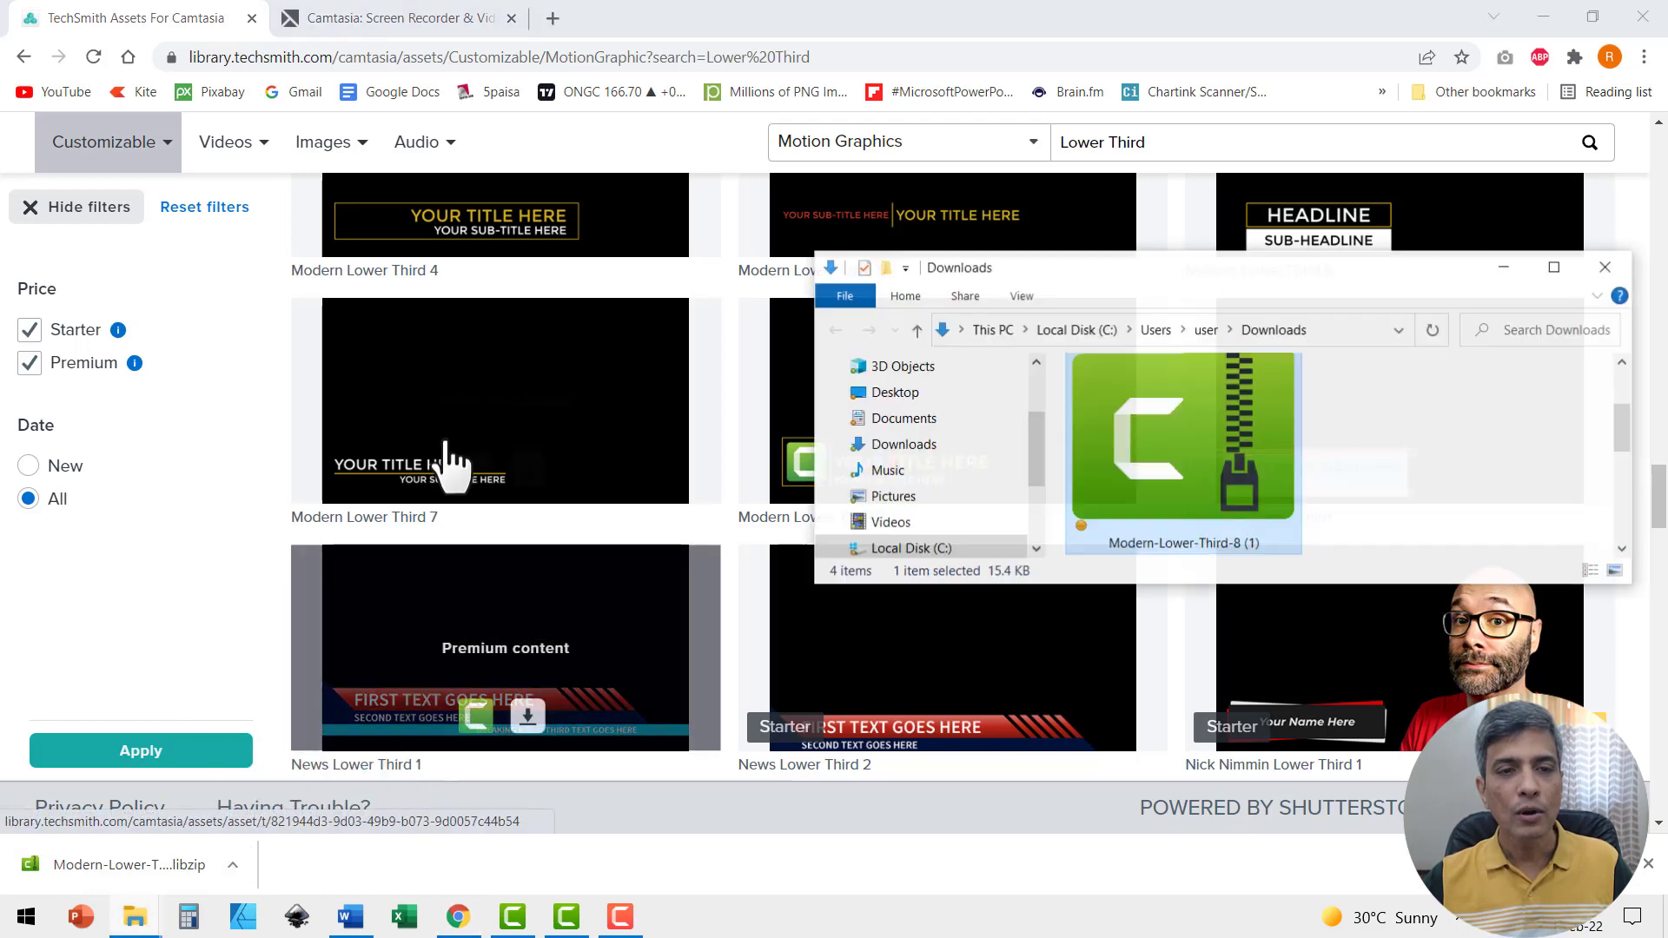
{"action": "double_click", "coordinate": [1181, 451]}
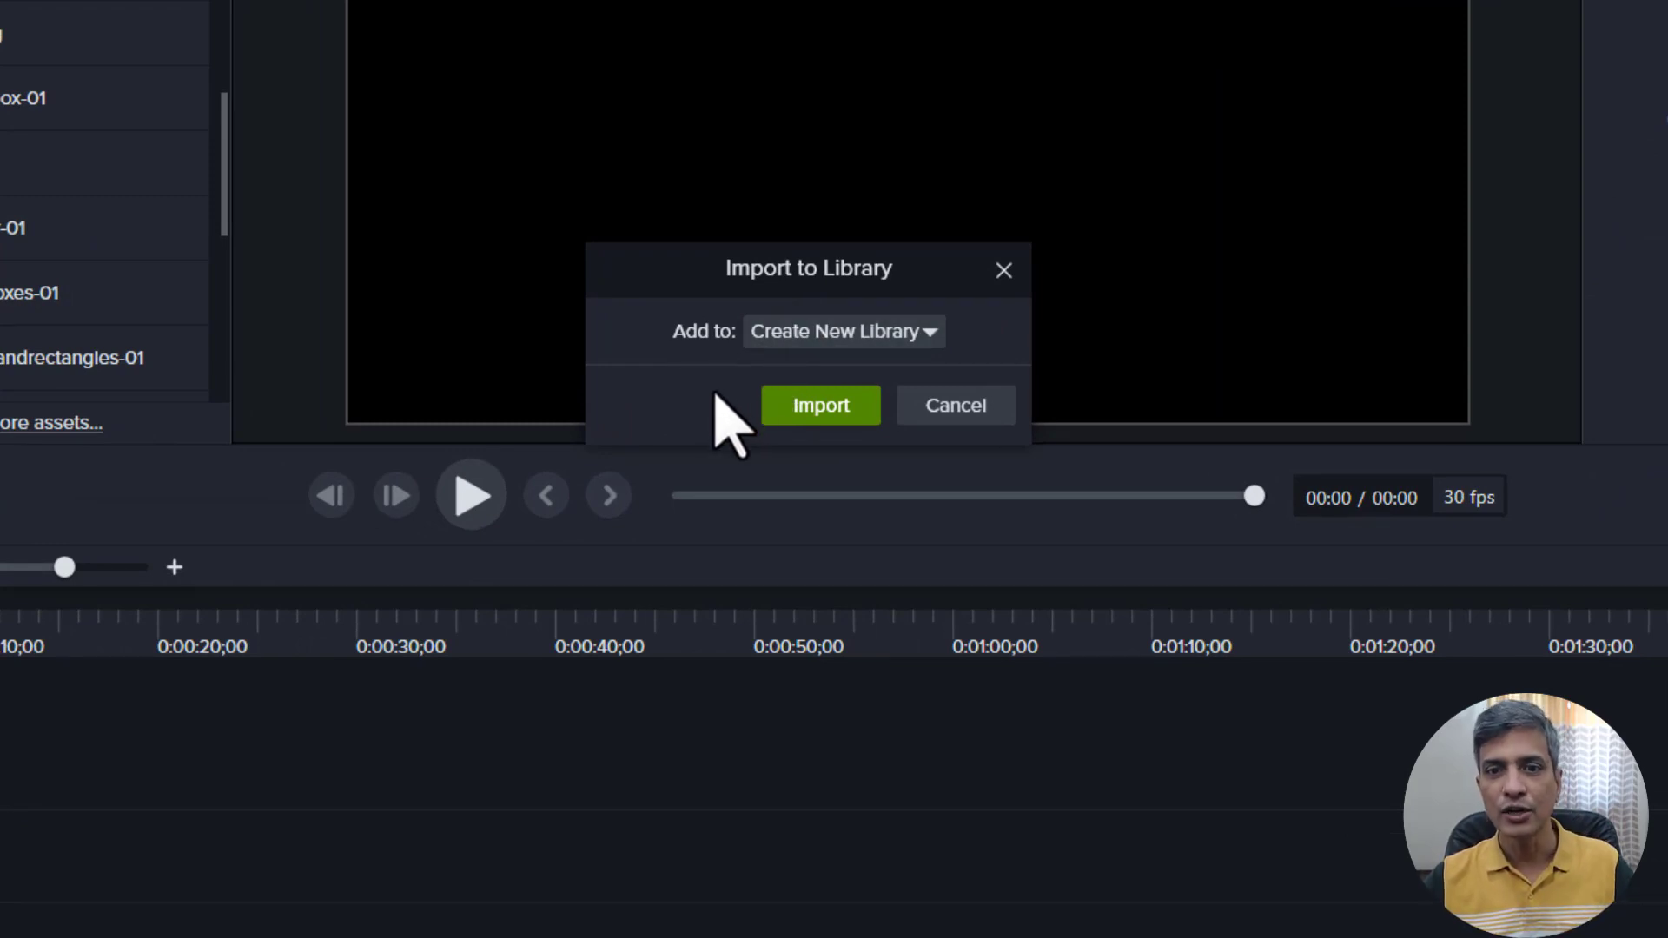
{"action": "left_click", "coordinate": [877, 334]}
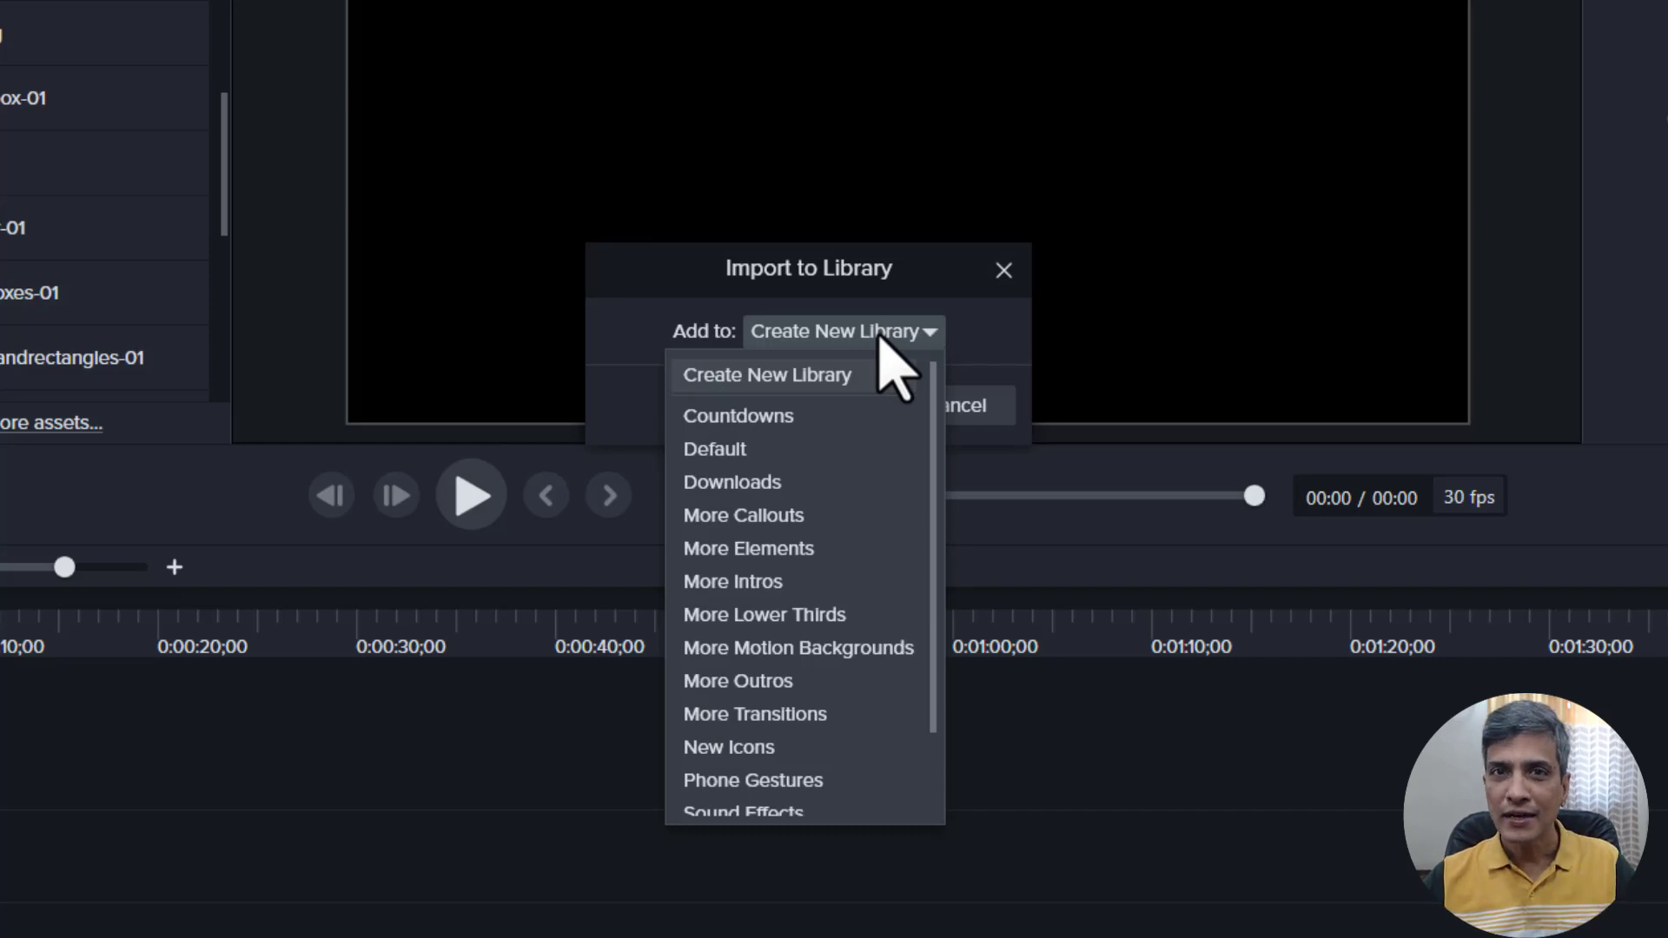
{"action": "left_click", "coordinate": [814, 614]}
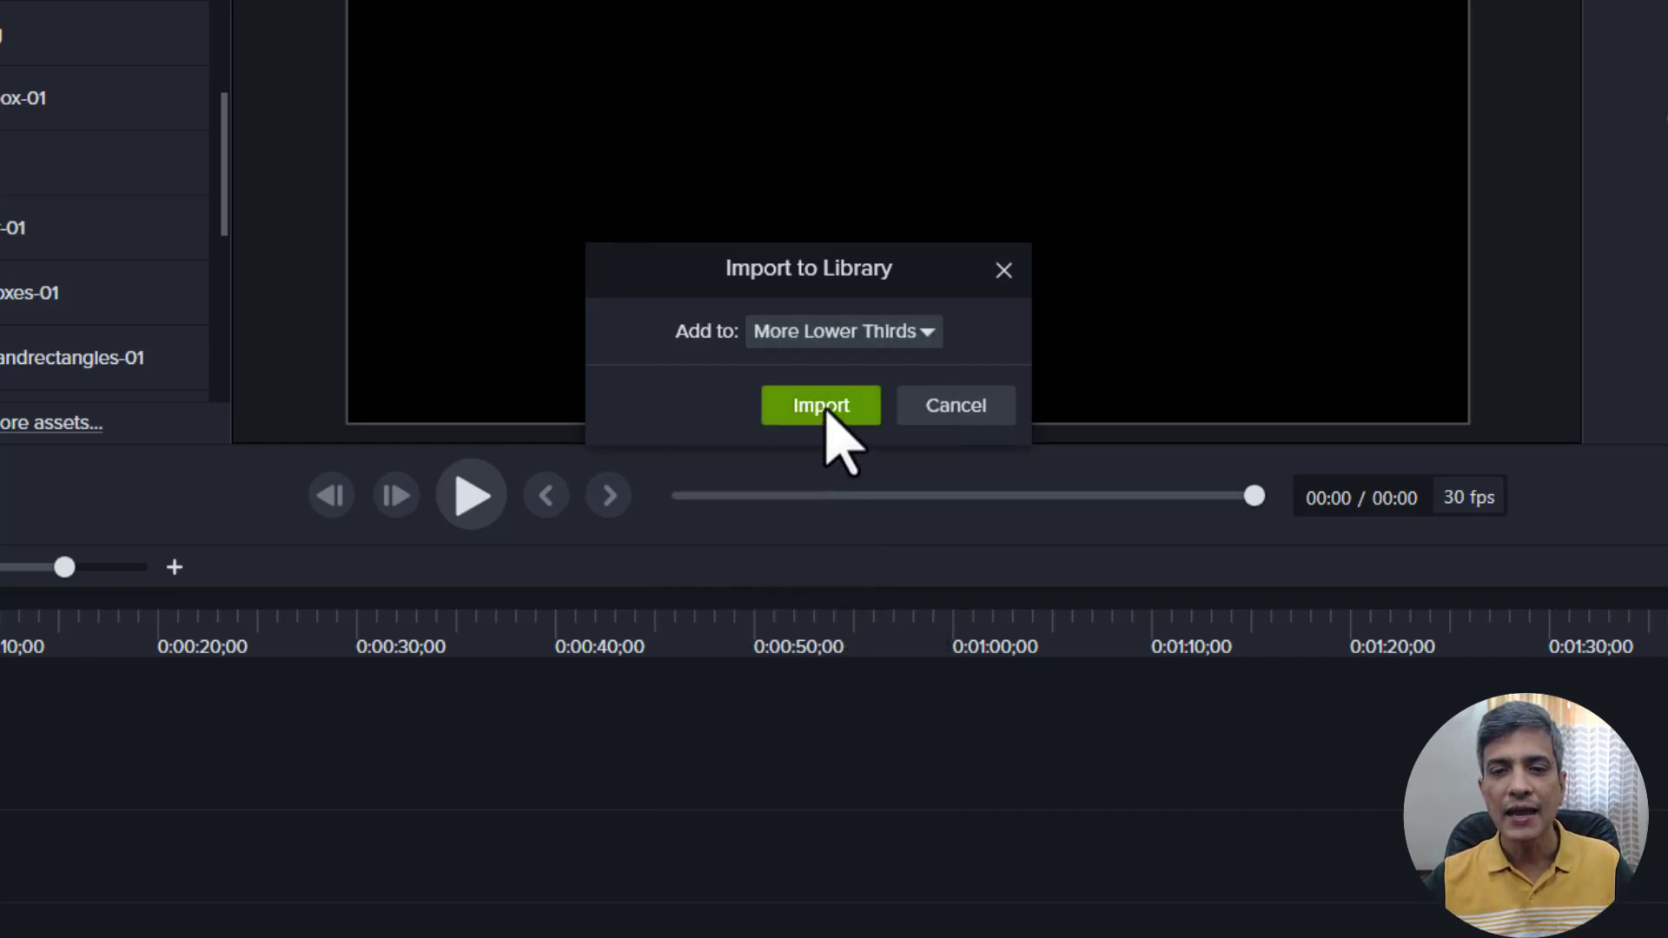
{"action": "left_click", "coordinate": [823, 407]}
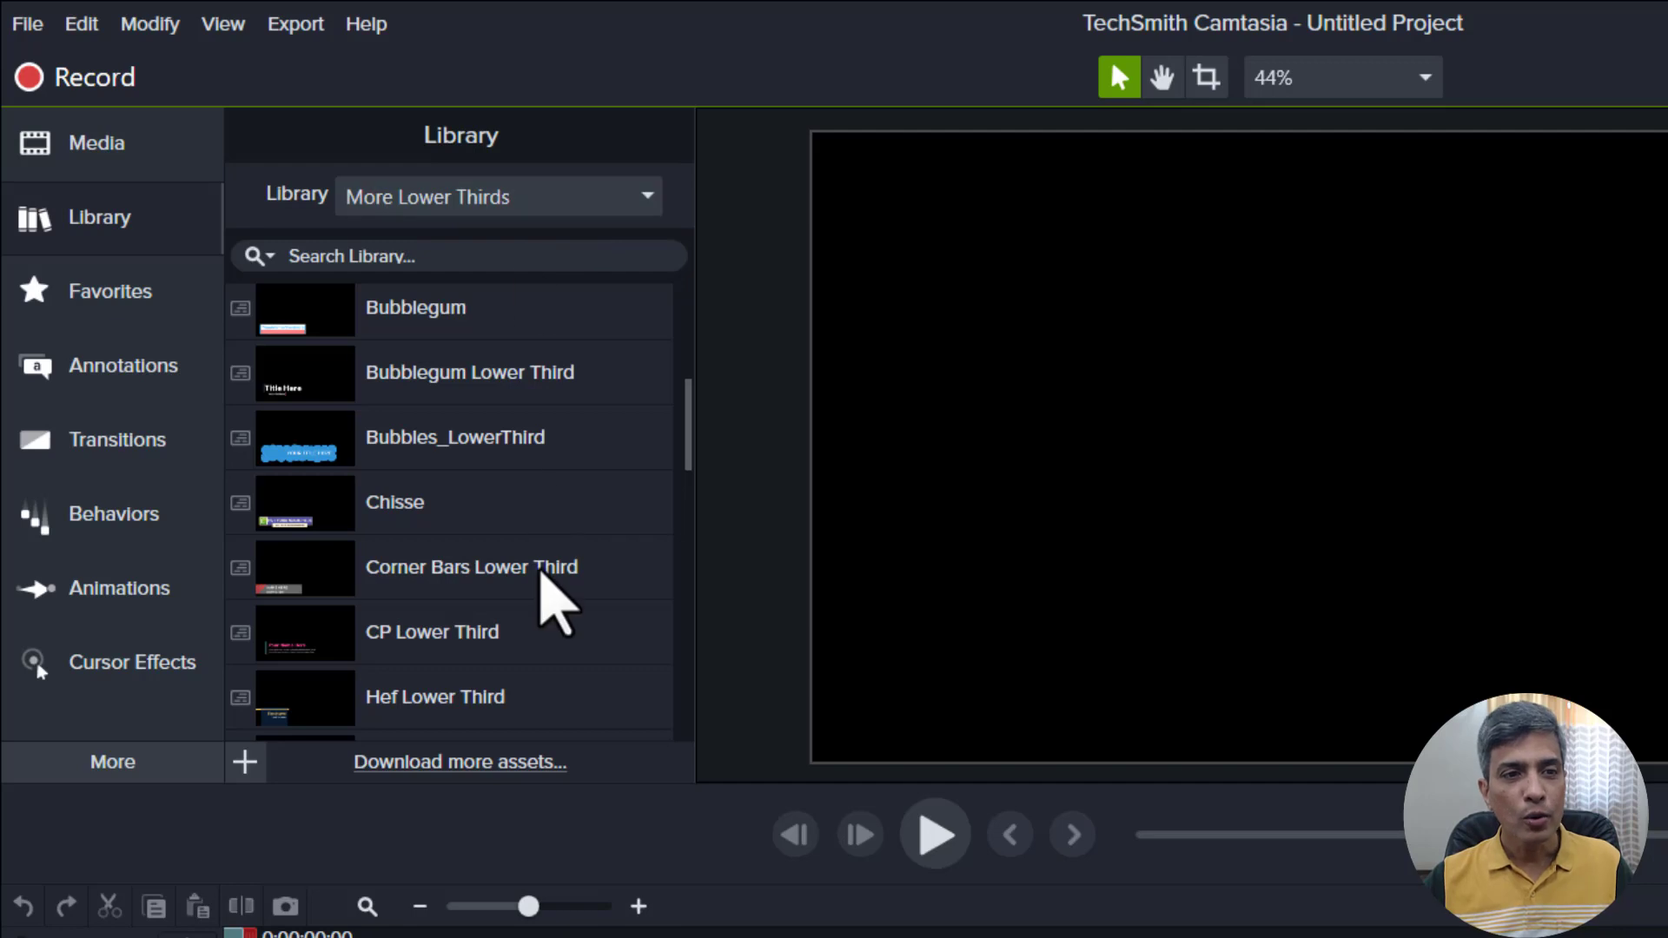
Step: Drag Modern Lower Third 8 from the Library onto Track 1 and play its animation
{"action": "scroll", "coordinate": [549, 434], "scroll_direction": "down", "scroll_amount": 5}
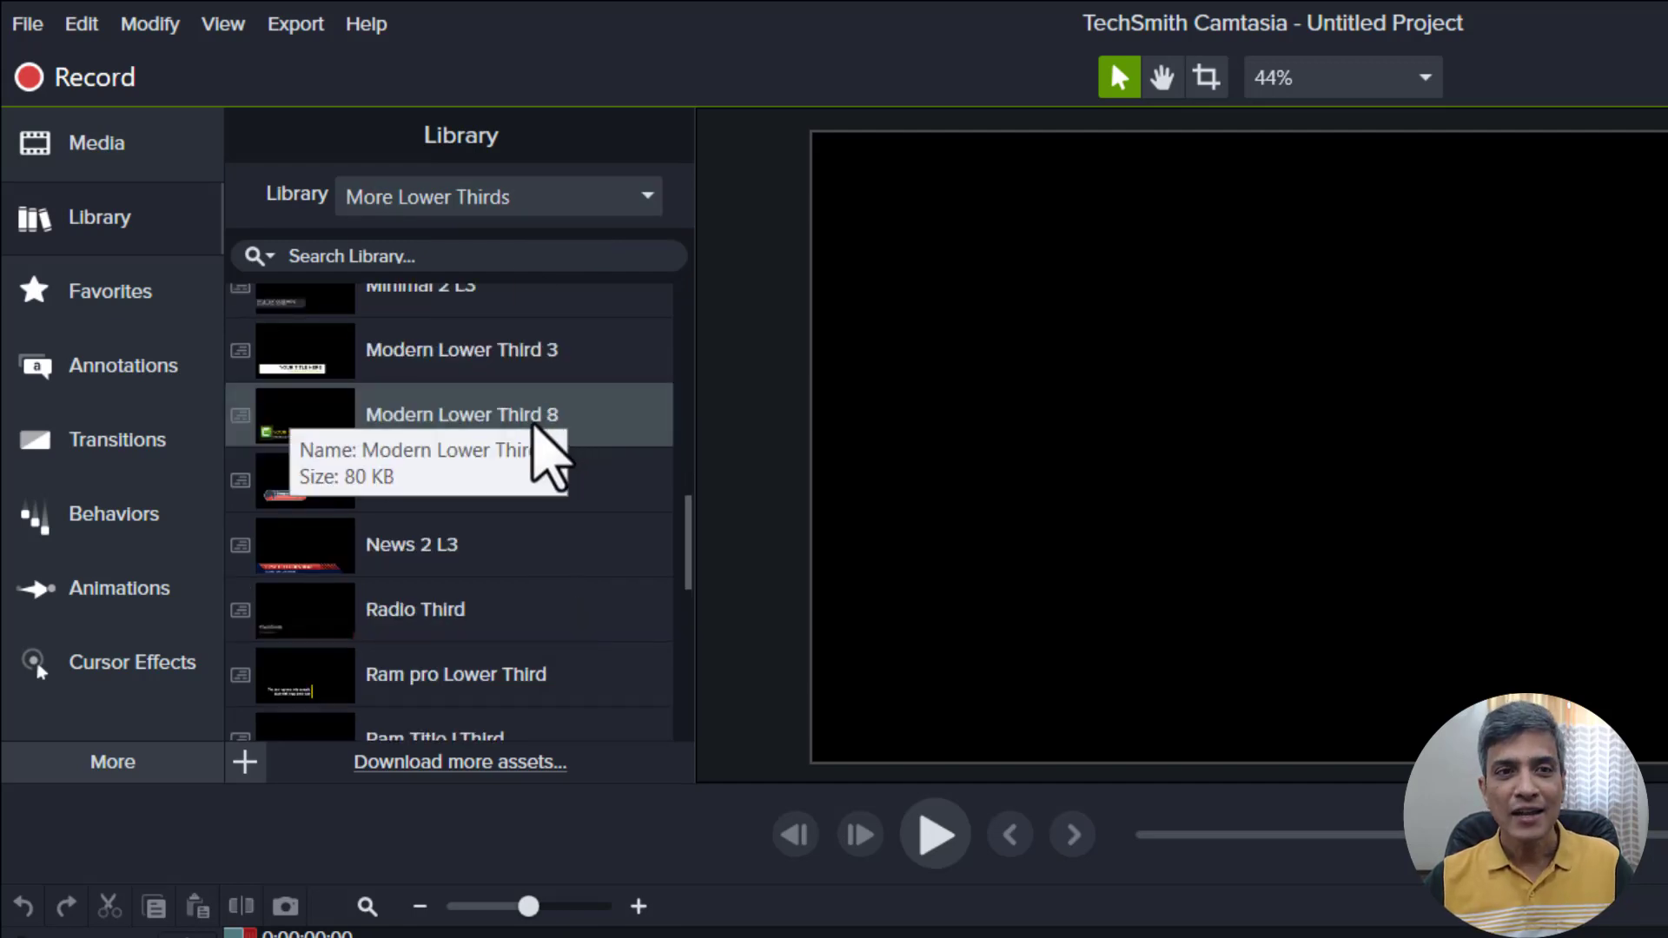
{"action": "left_click_drag", "start_coordinate": [536, 447], "coordinate": [230, 908]}
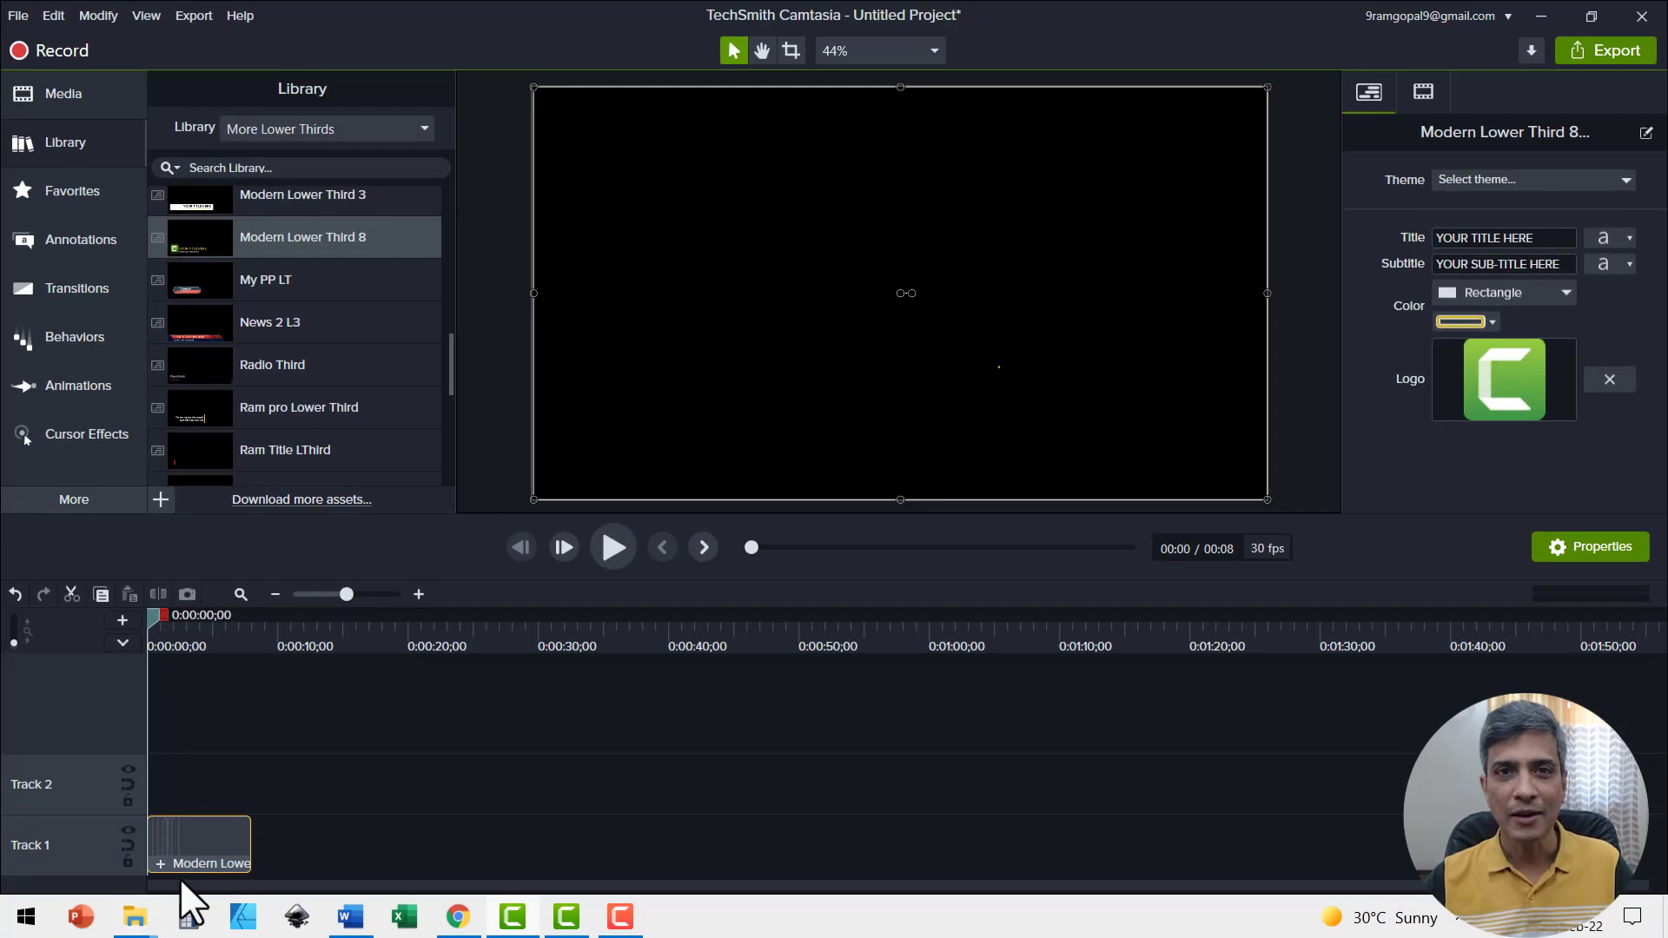
{"action": "left_click", "coordinate": [613, 547]}
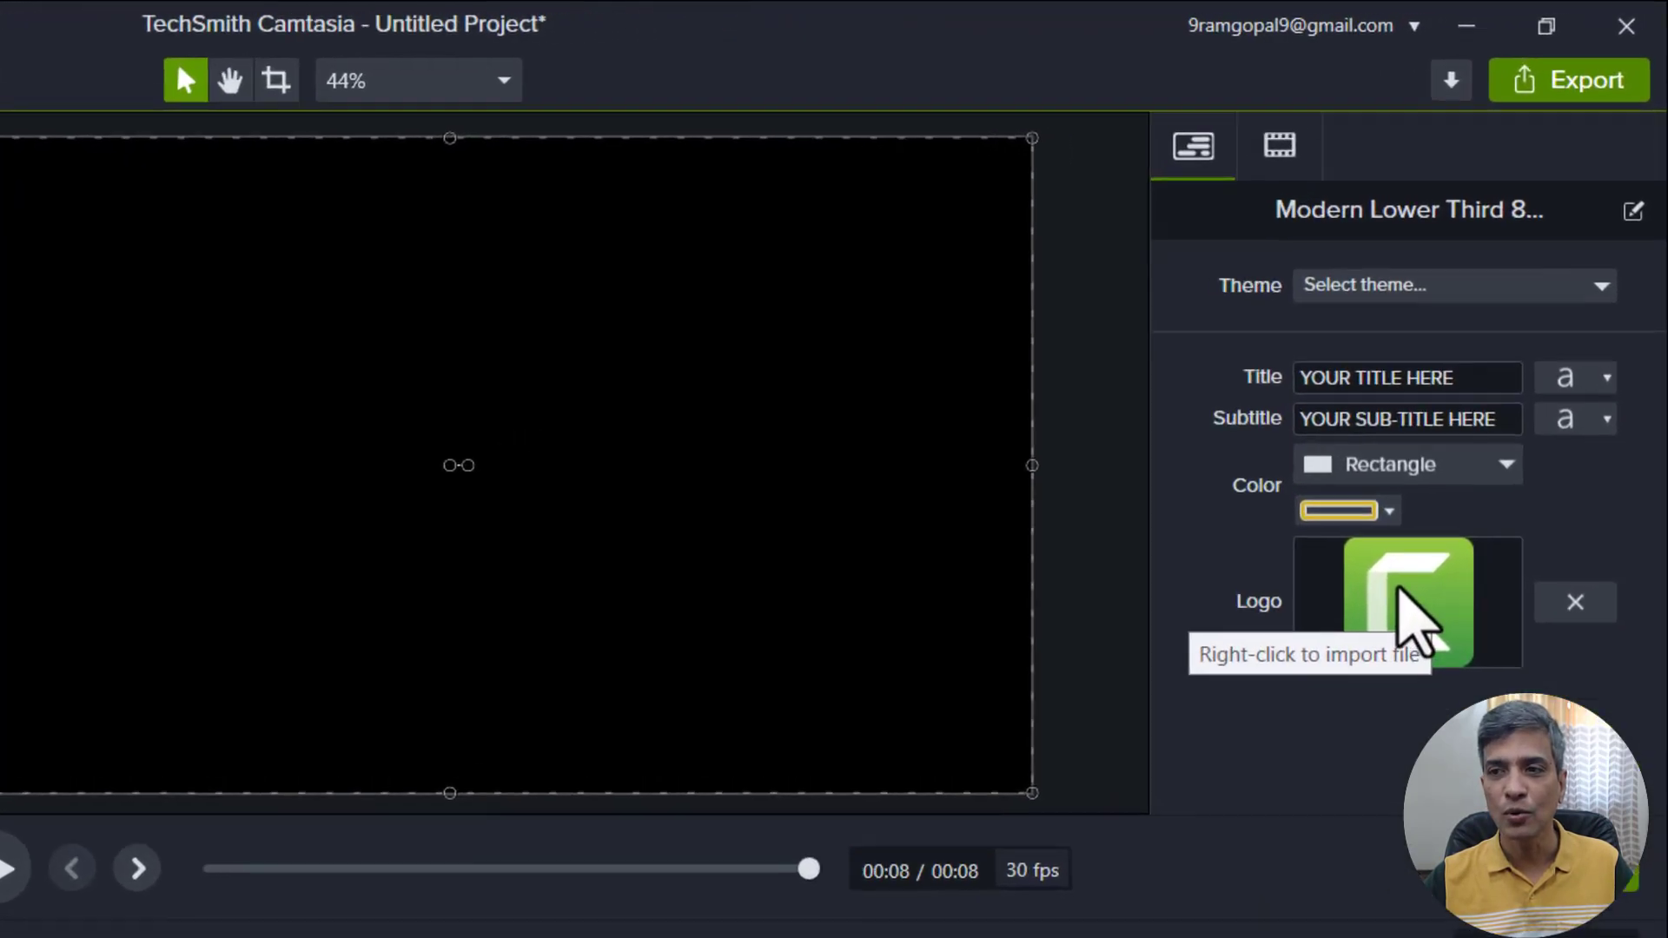
Step: Import the Presentation Process Logo image from Pictures as the lower third's Logo
{"action": "right_click", "coordinate": [1399, 592]}
{"action": "left_click", "coordinate": [1225, 654]}
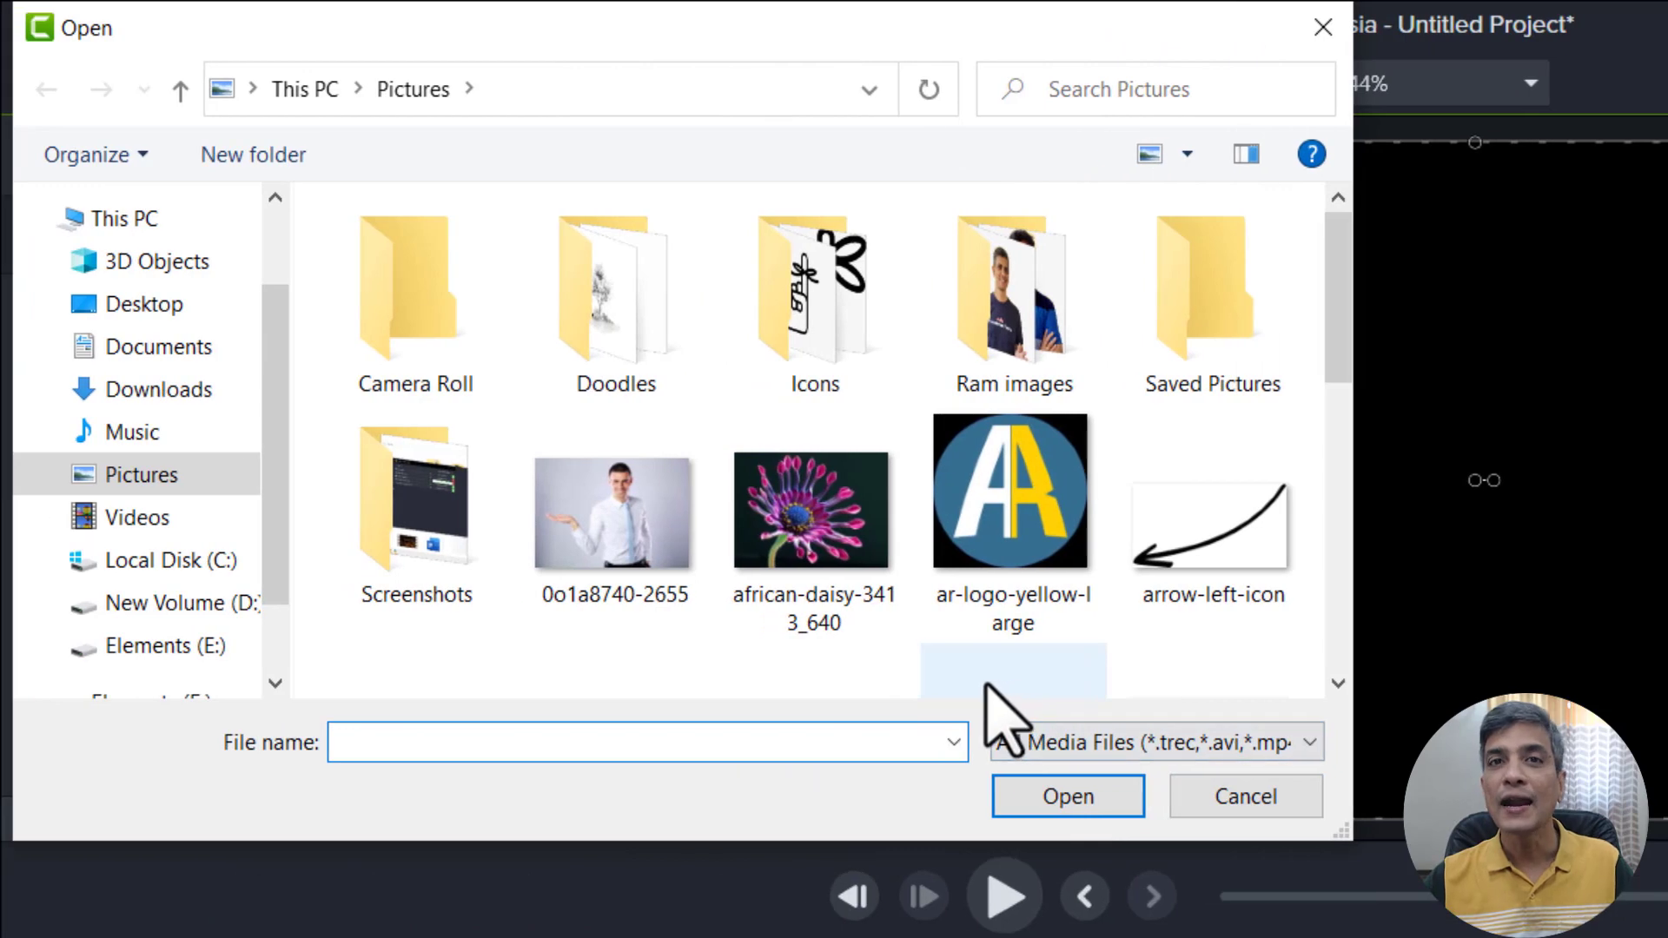
{"action": "scroll", "coordinate": [1024, 640], "scroll_direction": "down", "scroll_amount": 8}
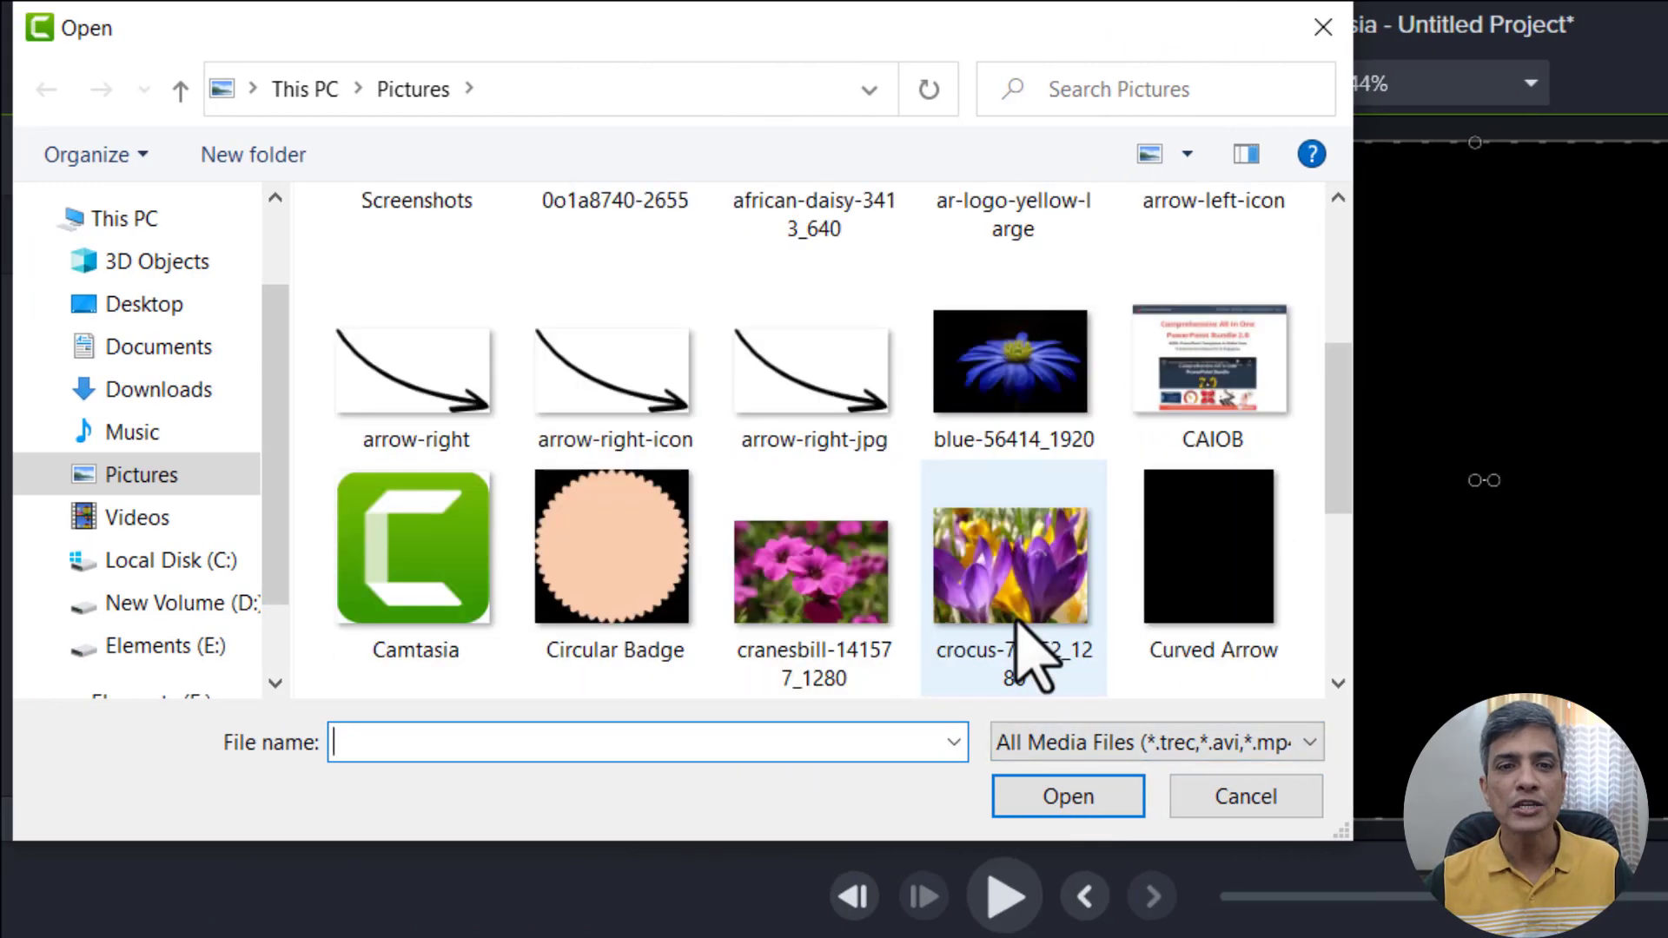
{"action": "left_click", "coordinate": [803, 556]}
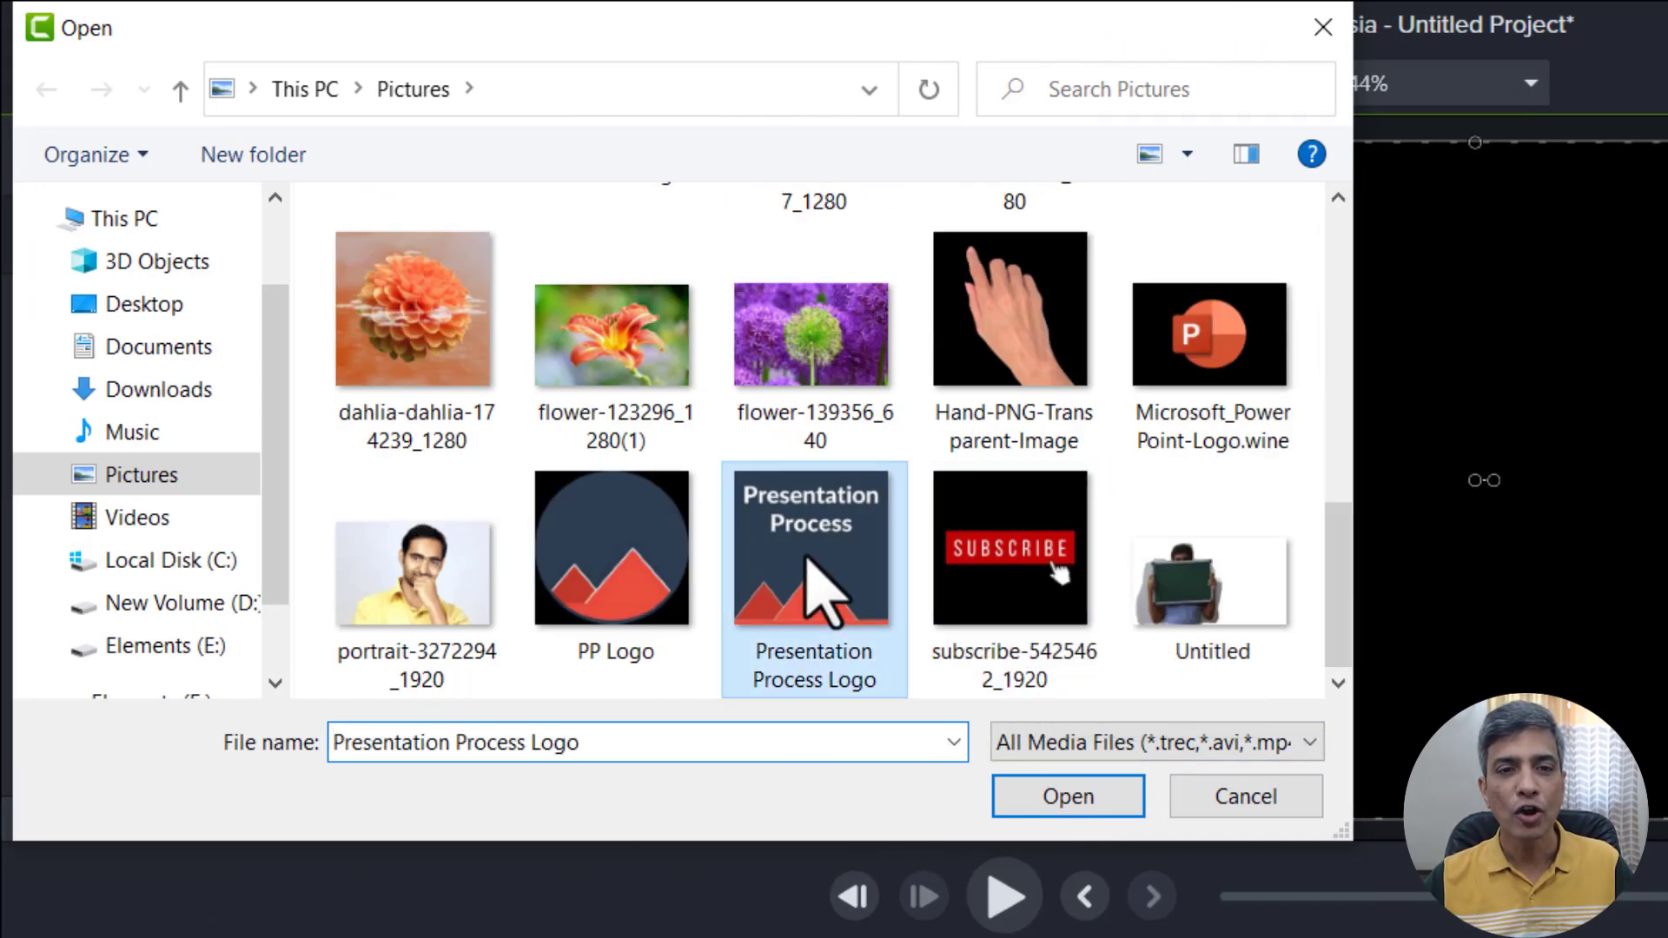
{"action": "left_click", "coordinate": [1045, 797]}
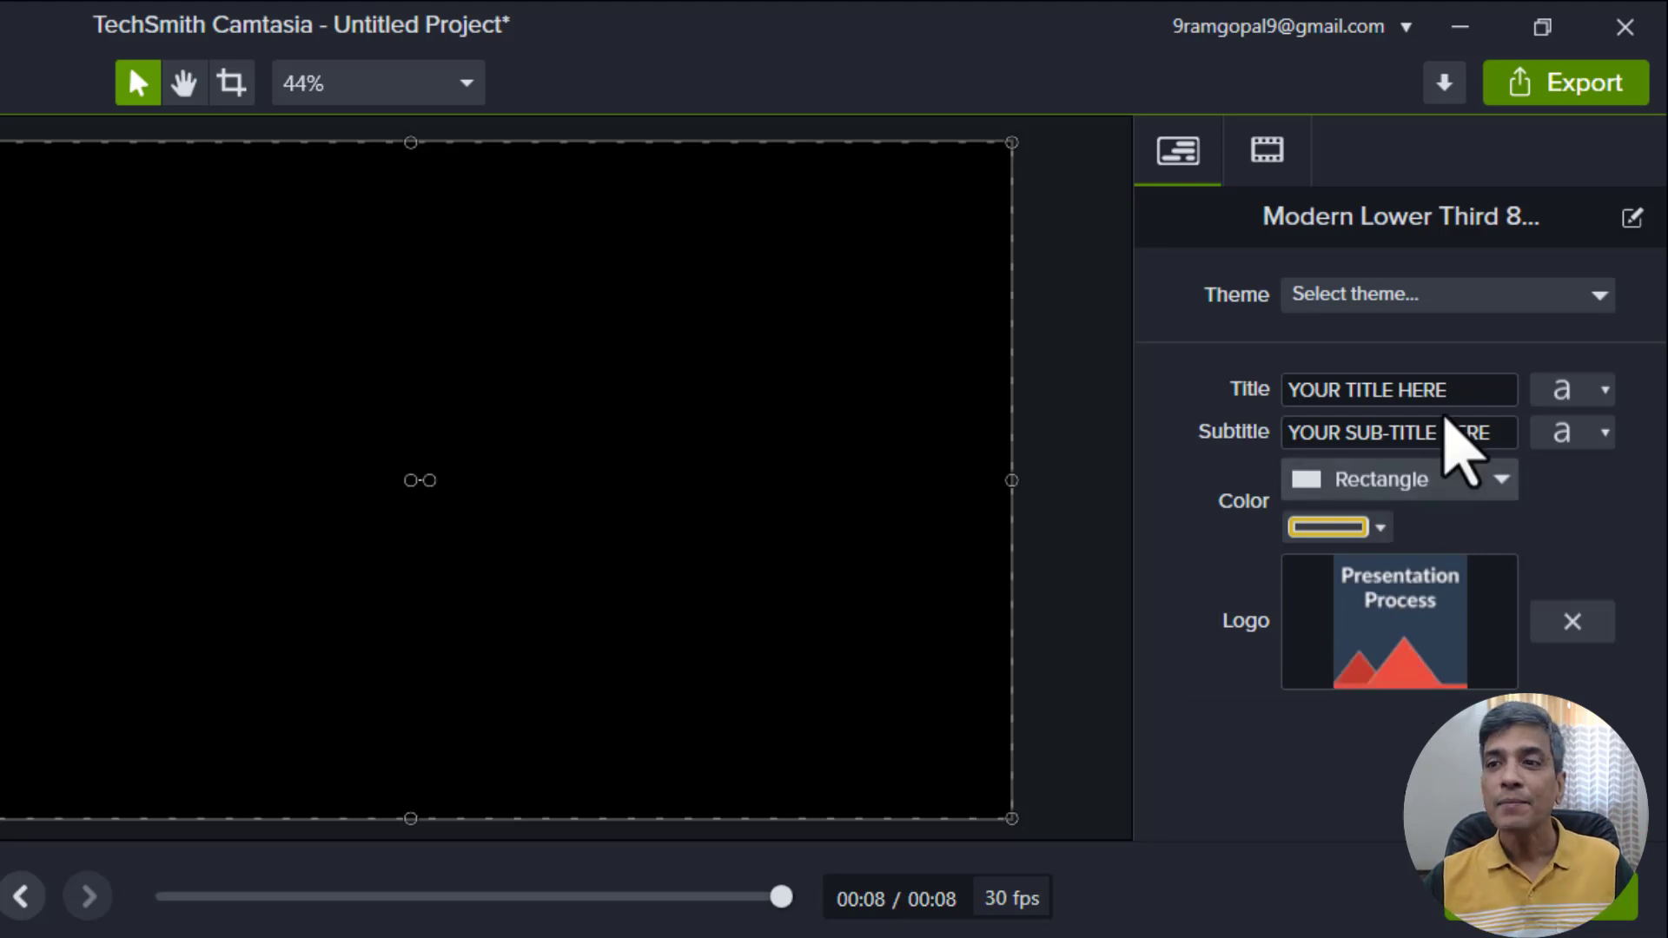
Step: Replace the placeholder title text with the presenter's name
{"action": "left_click", "coordinate": [1476, 391]}
{"action": "left_click", "coordinate": [1310, 373]}
{"action": "triple_click", "coordinate": [1310, 373]}
{"action": "type", "text": "Ramgopal"}
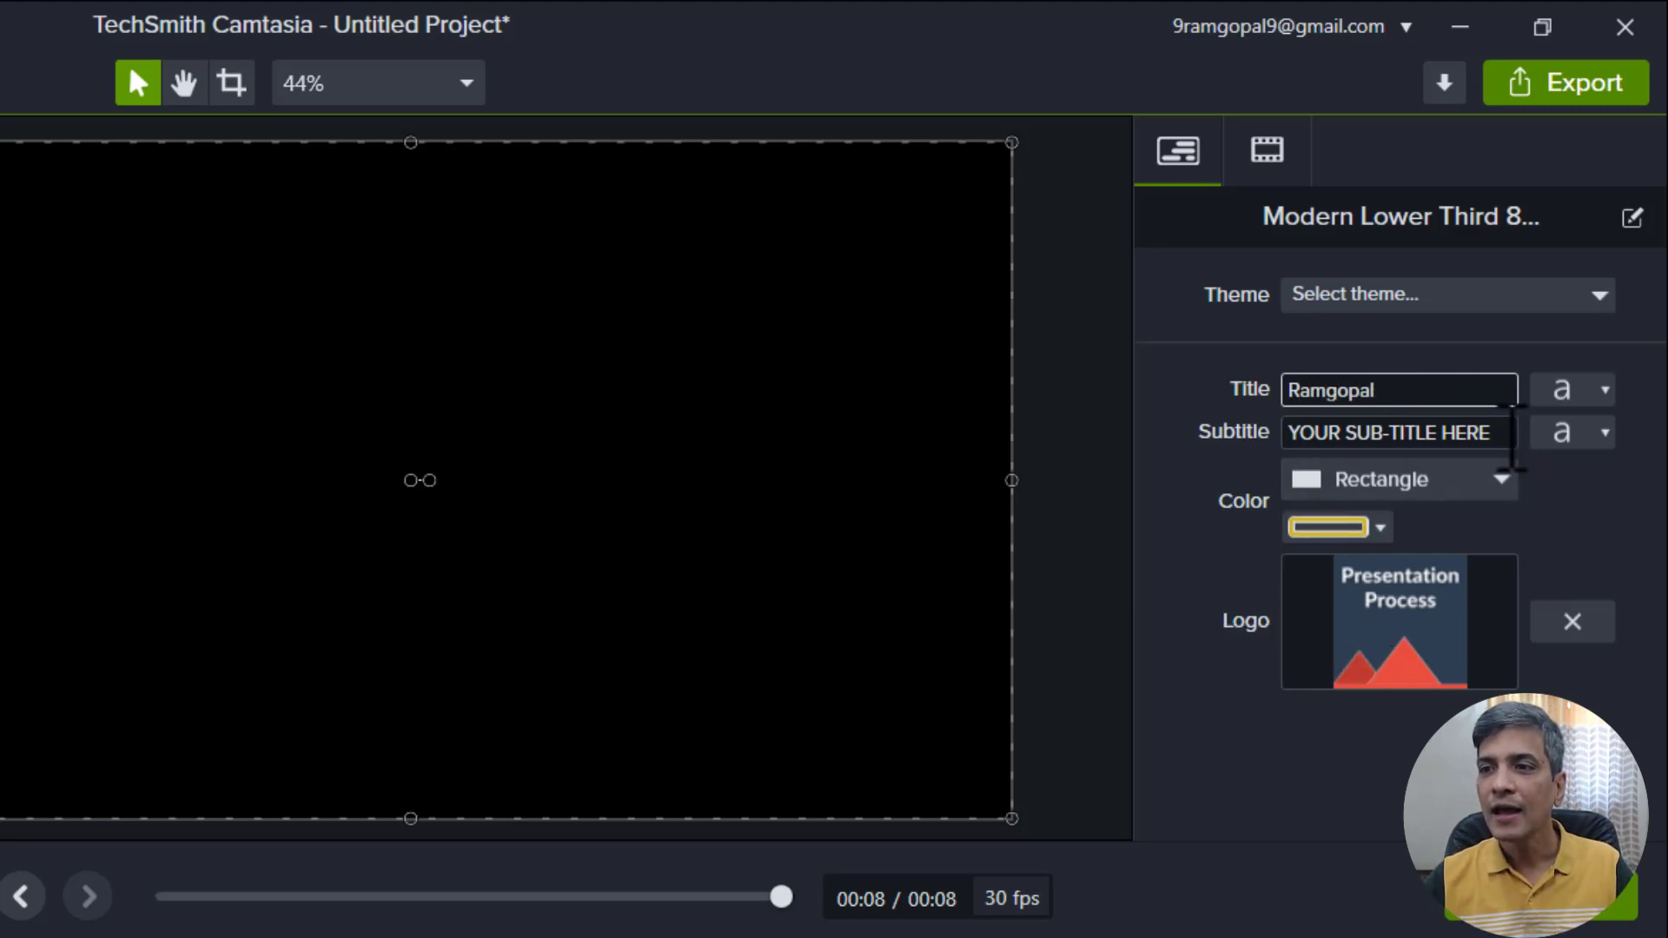
Step: Change the subtitle text to Presentation-Process.com
{"action": "left_click", "coordinate": [1400, 433]}
{"action": "triple_click", "coordinate": [1400, 433]}
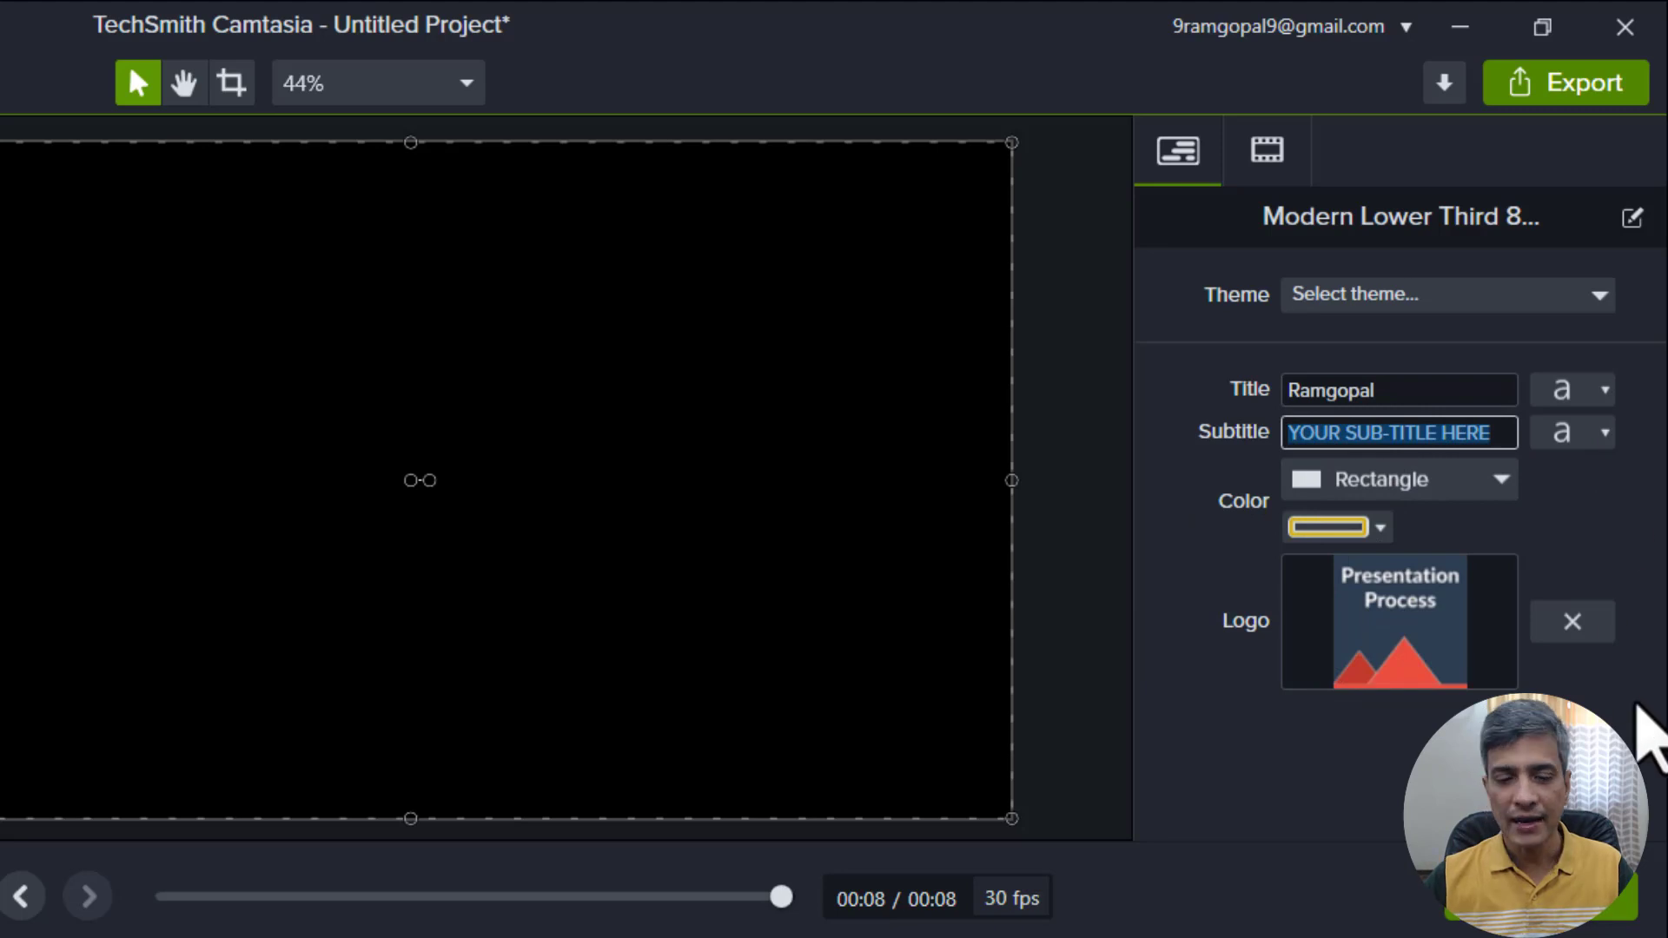
{"action": "type", "text": "Presentation-Process.com"}
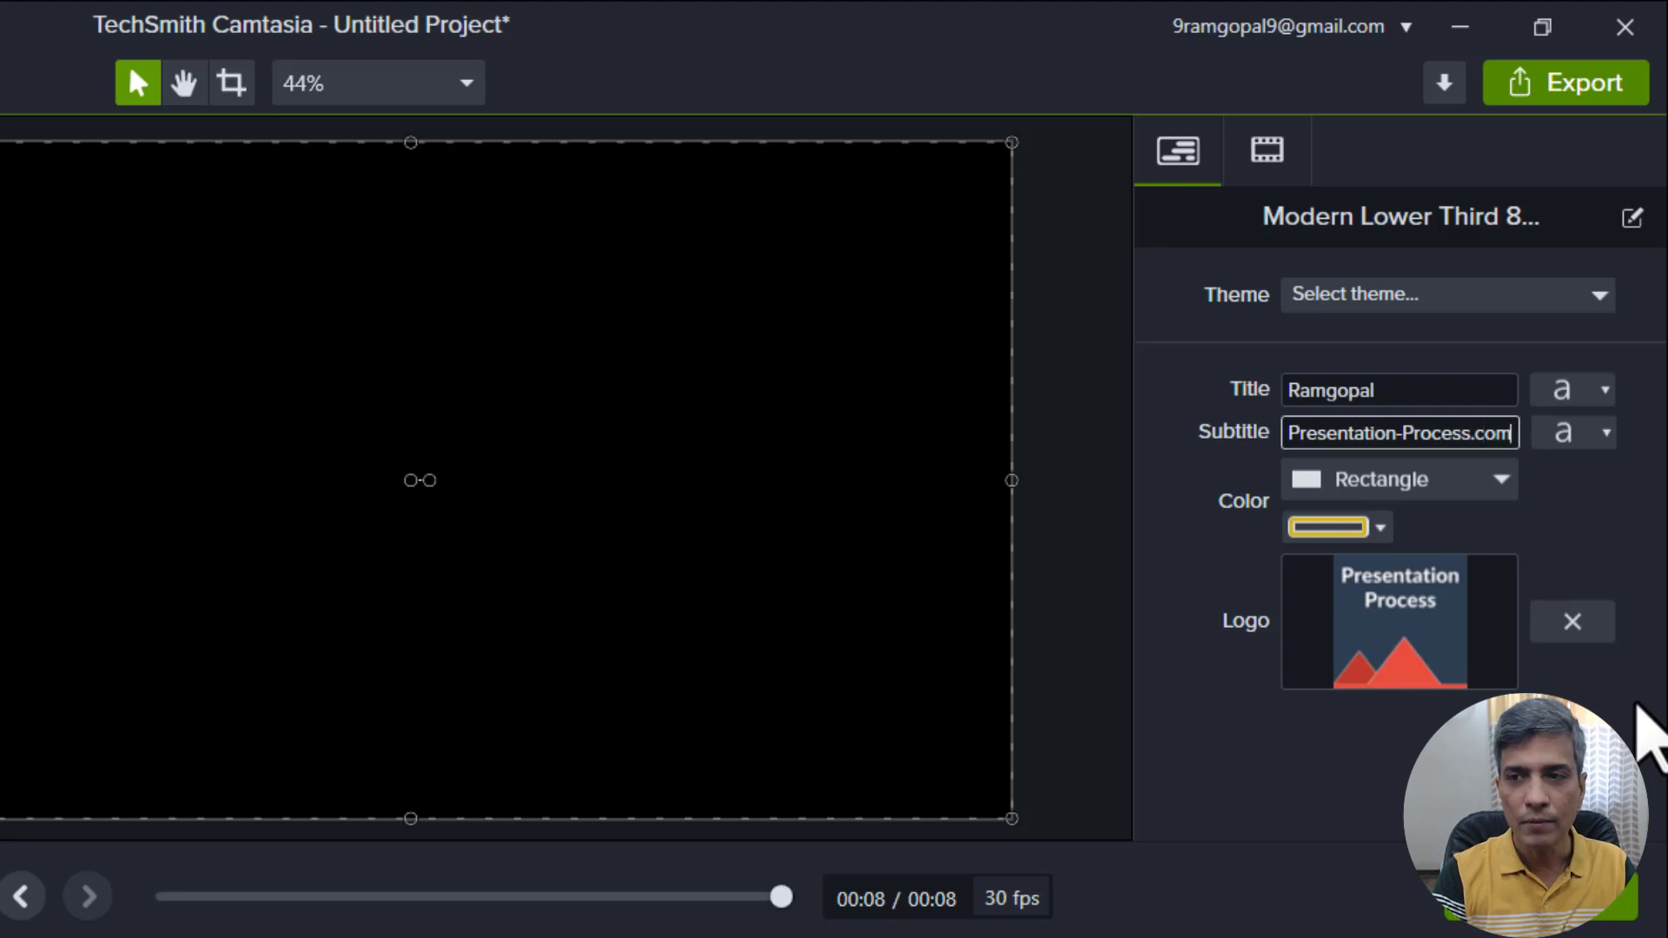
{"action": "key", "text": "Return"}
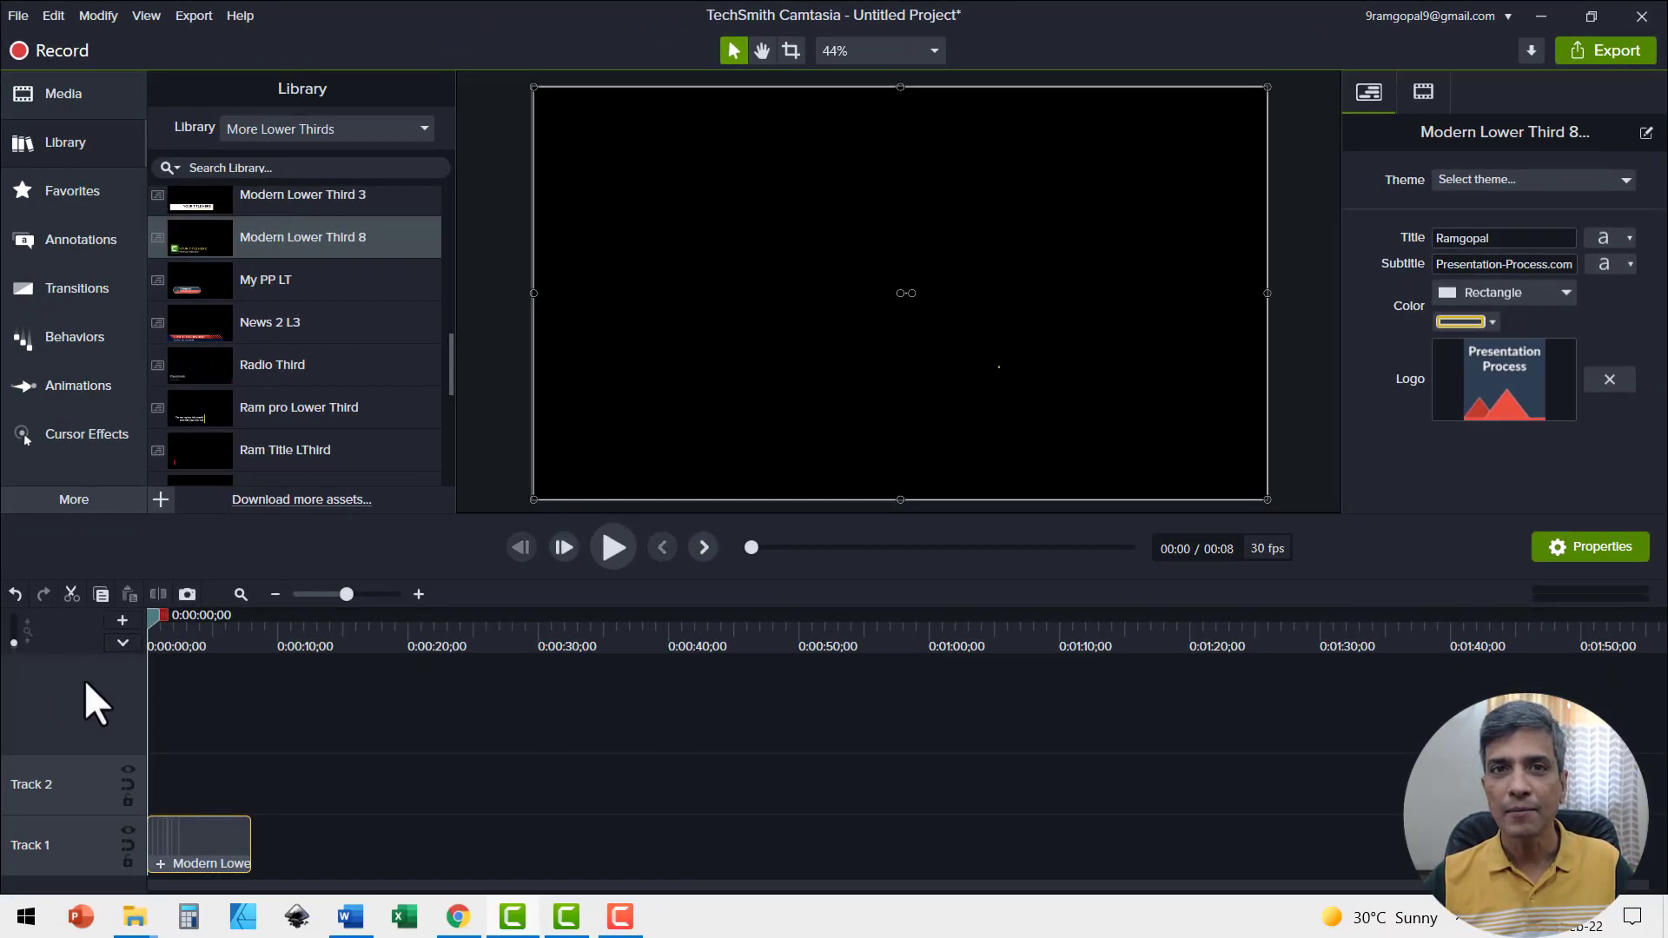
{"action": "left_click", "coordinate": [613, 547]}
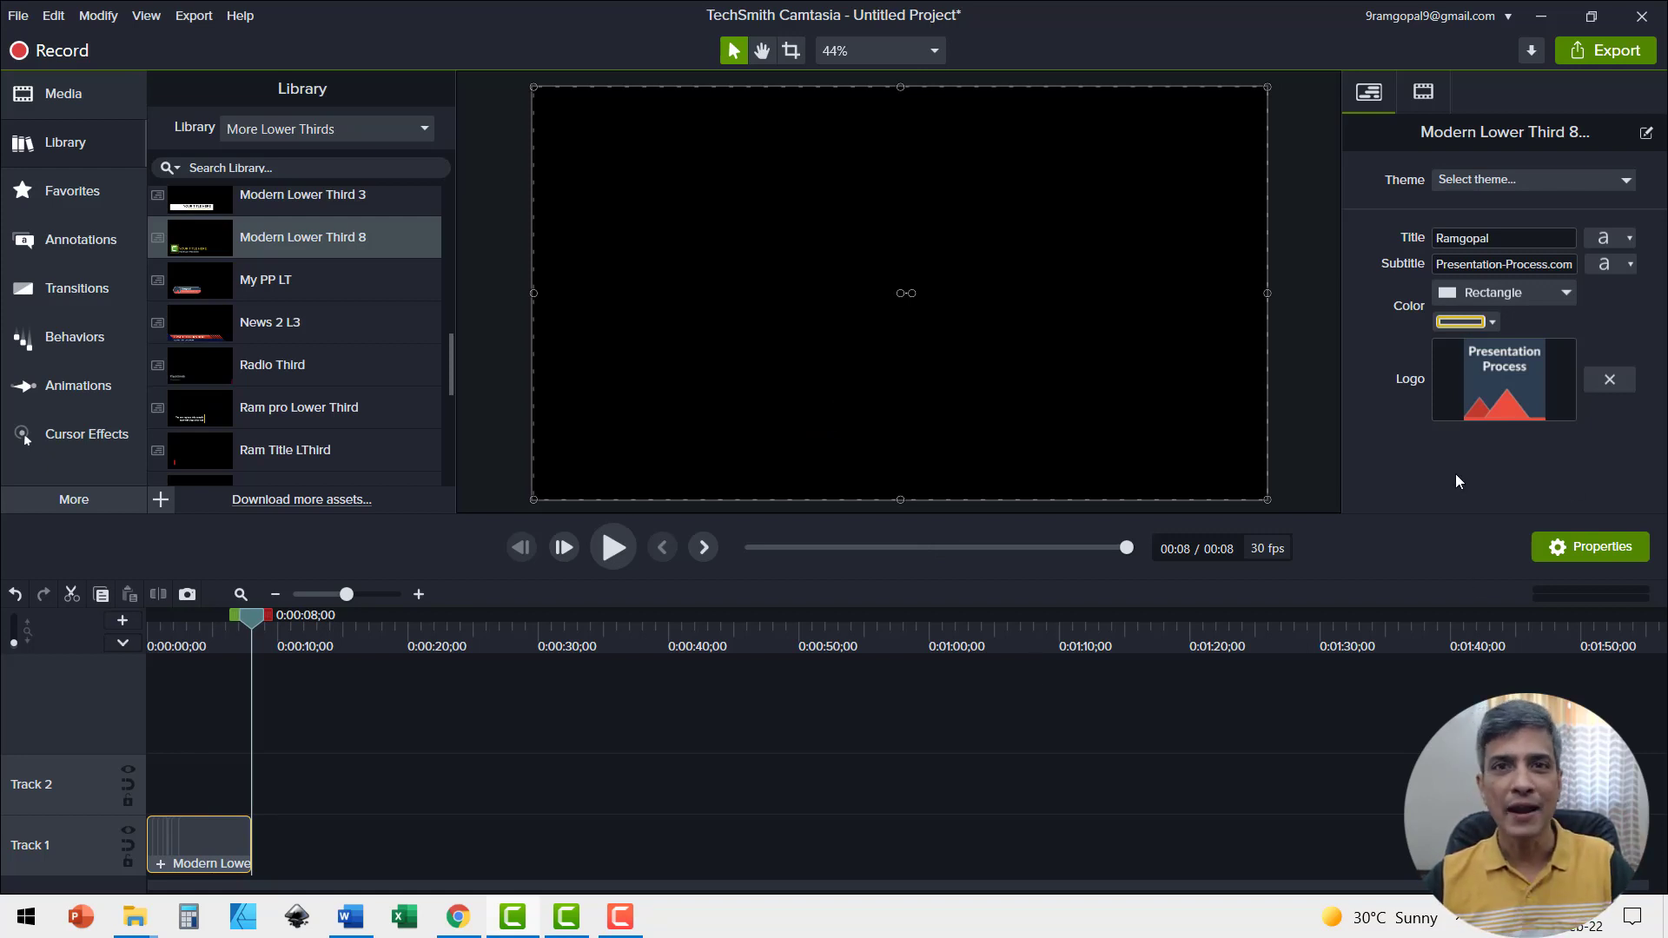
Step: Style the title in Tw Cen MT Condensed Extra Bold, the logo's red #E94C3D, size 134
{"action": "left_click", "coordinate": [1631, 240]}
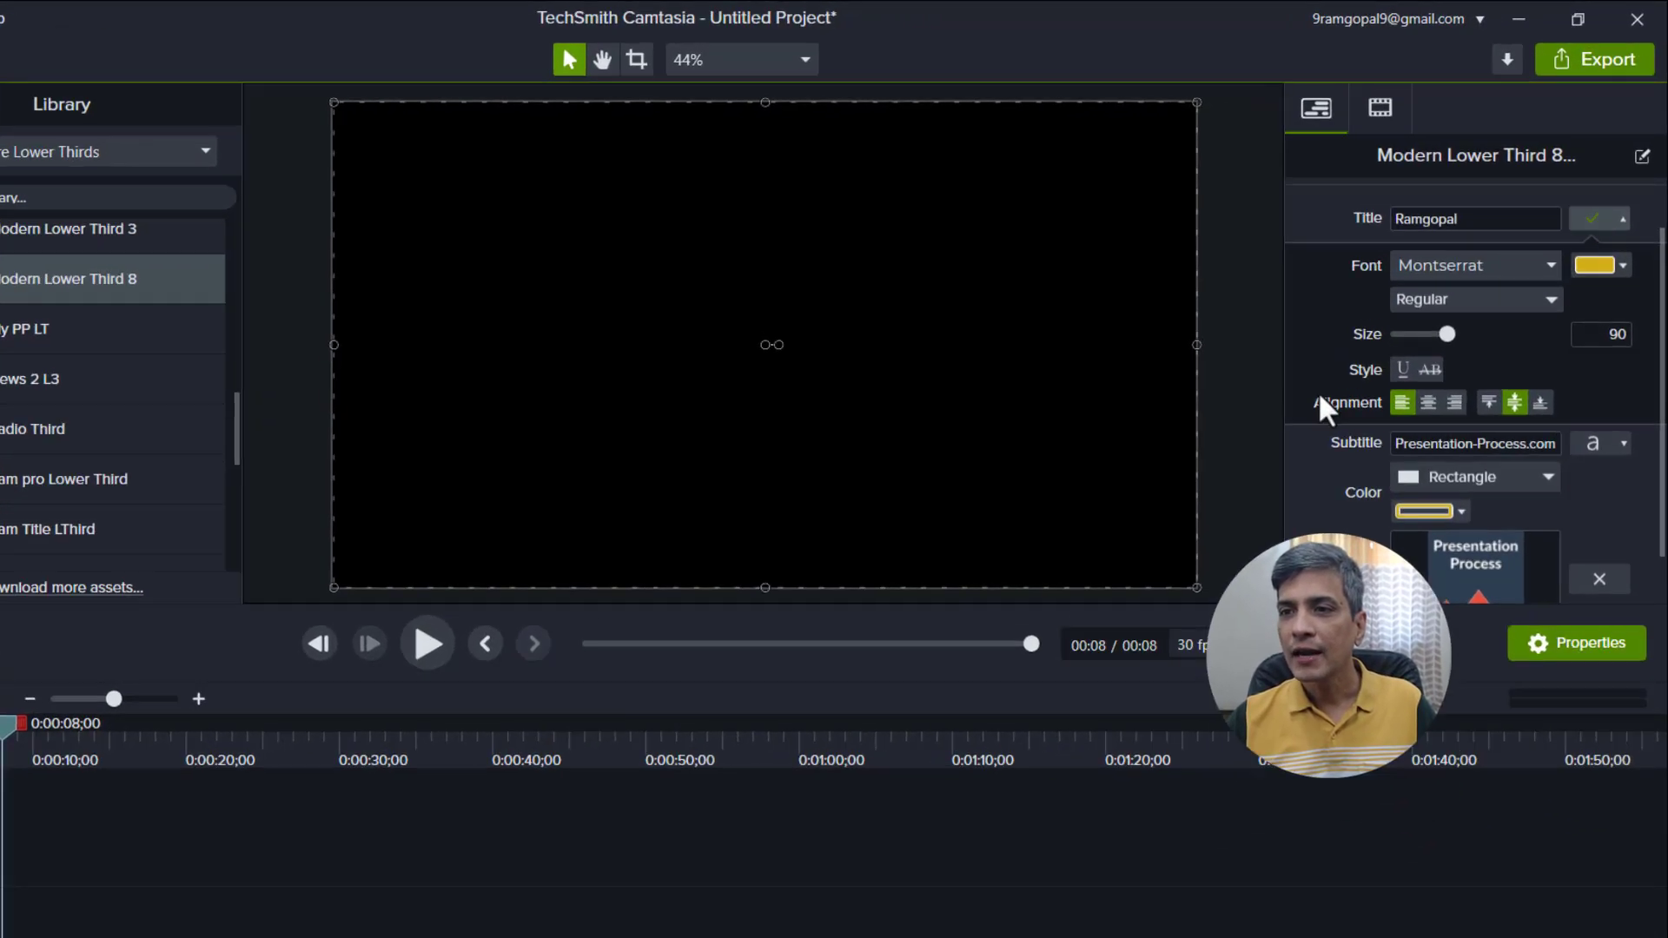
{"action": "scroll", "coordinate": [1390, 399], "scroll_direction": "down", "scroll_amount": 2}
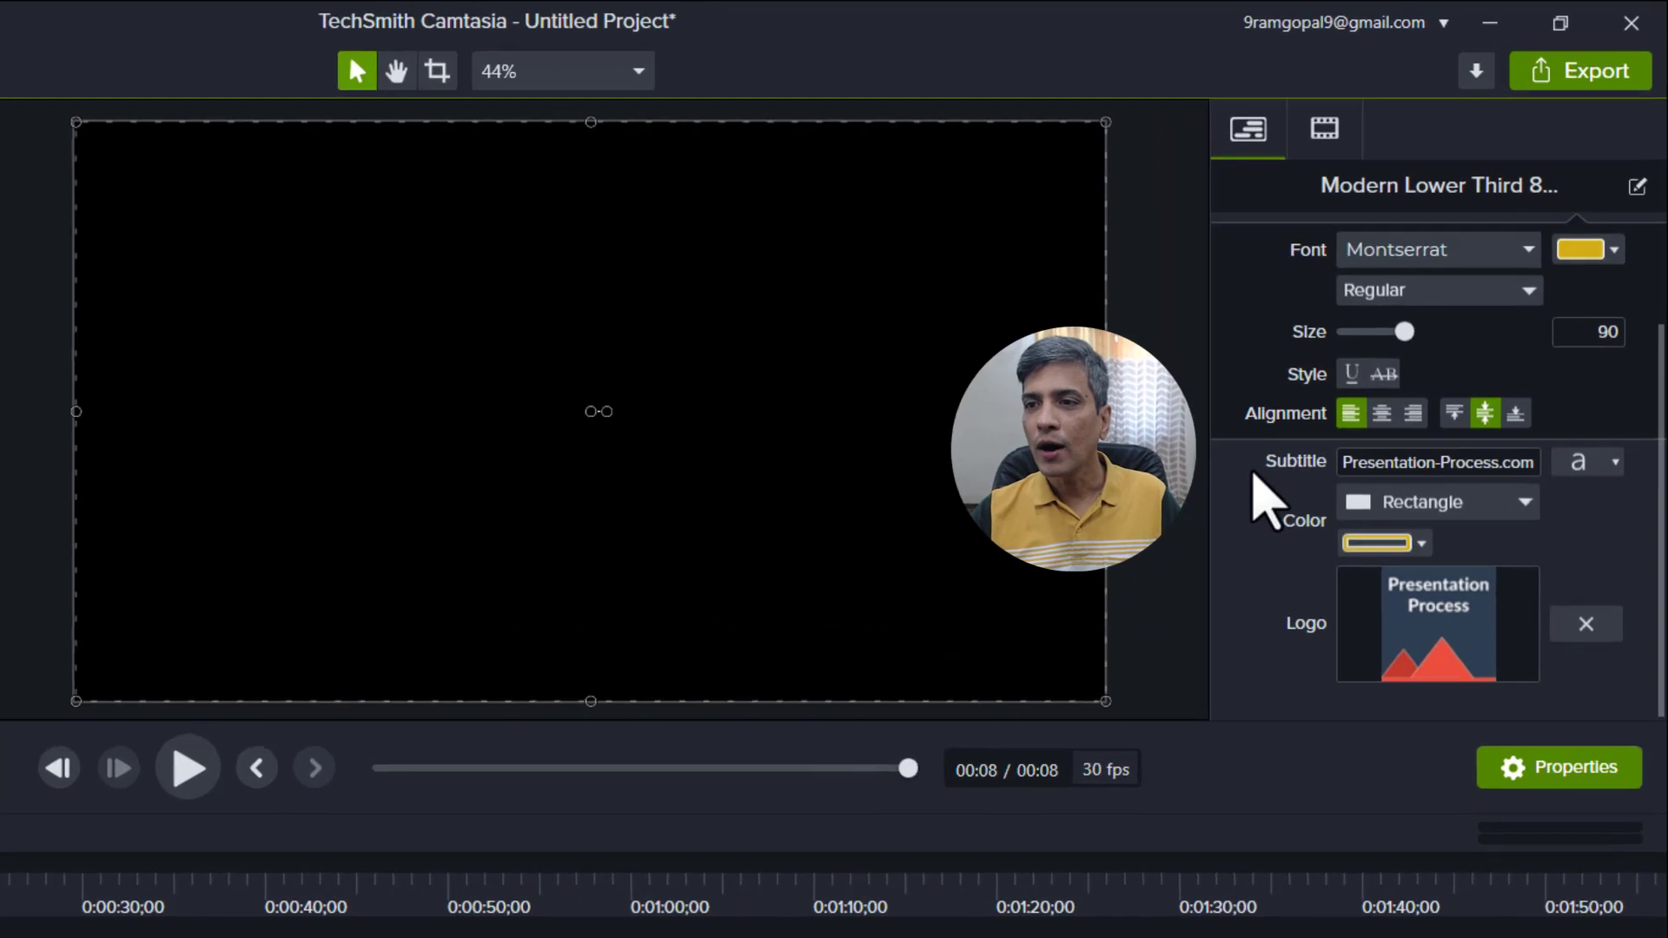
{"action": "left_click", "coordinate": [1529, 251]}
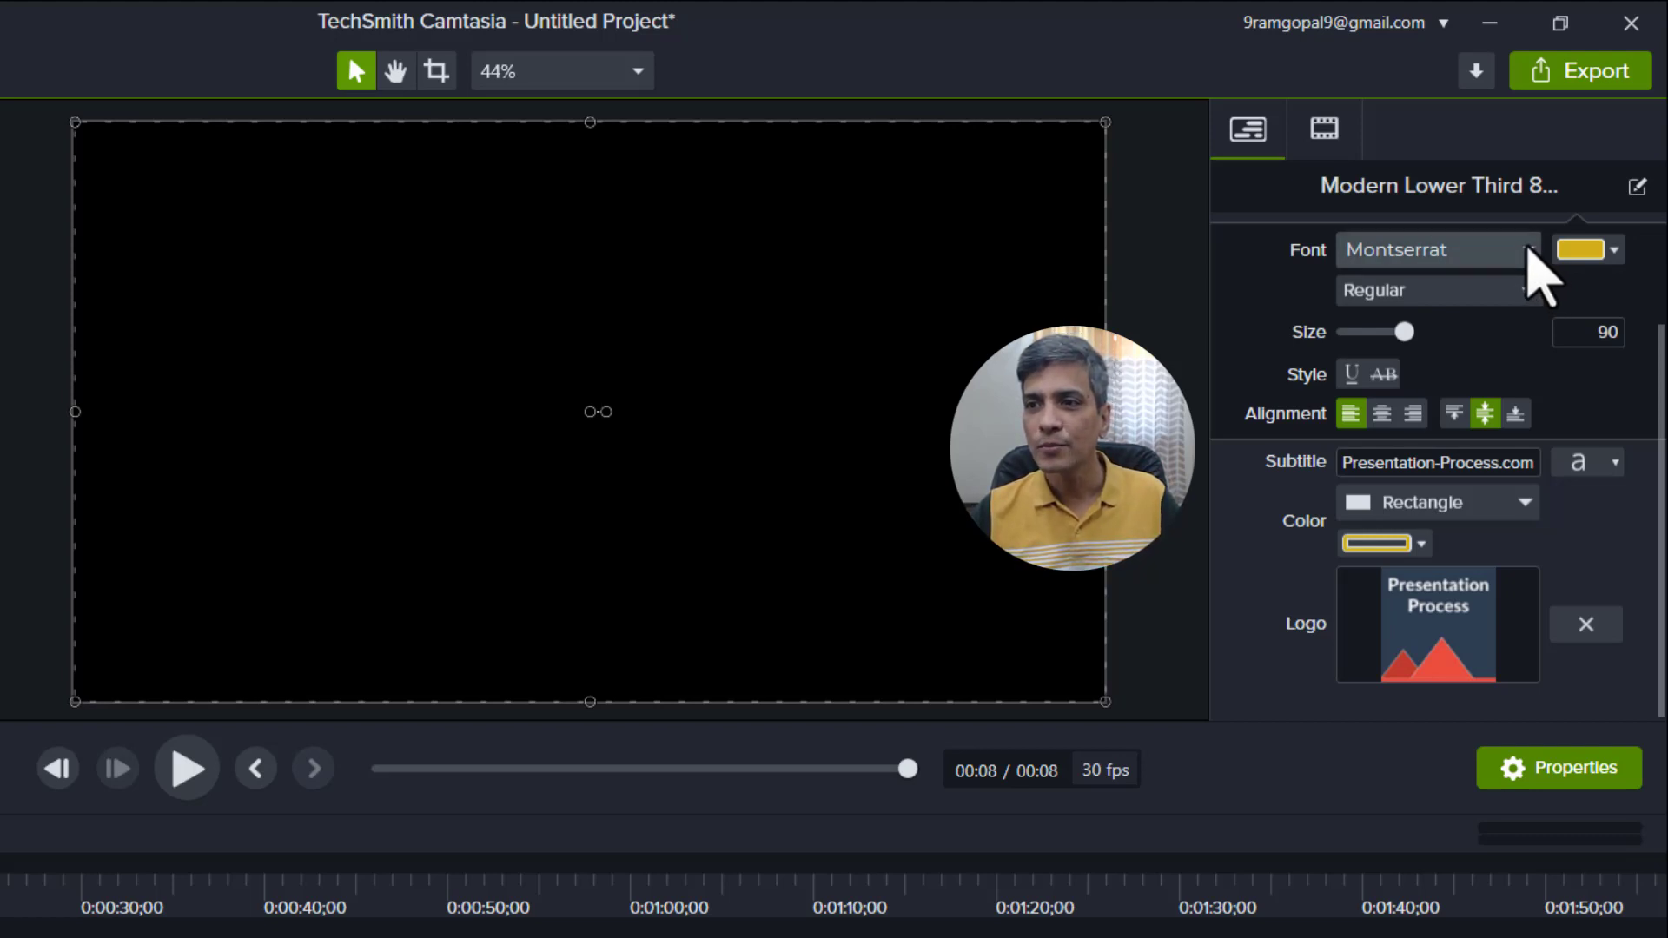
{"action": "left_click", "coordinate": [1430, 695]}
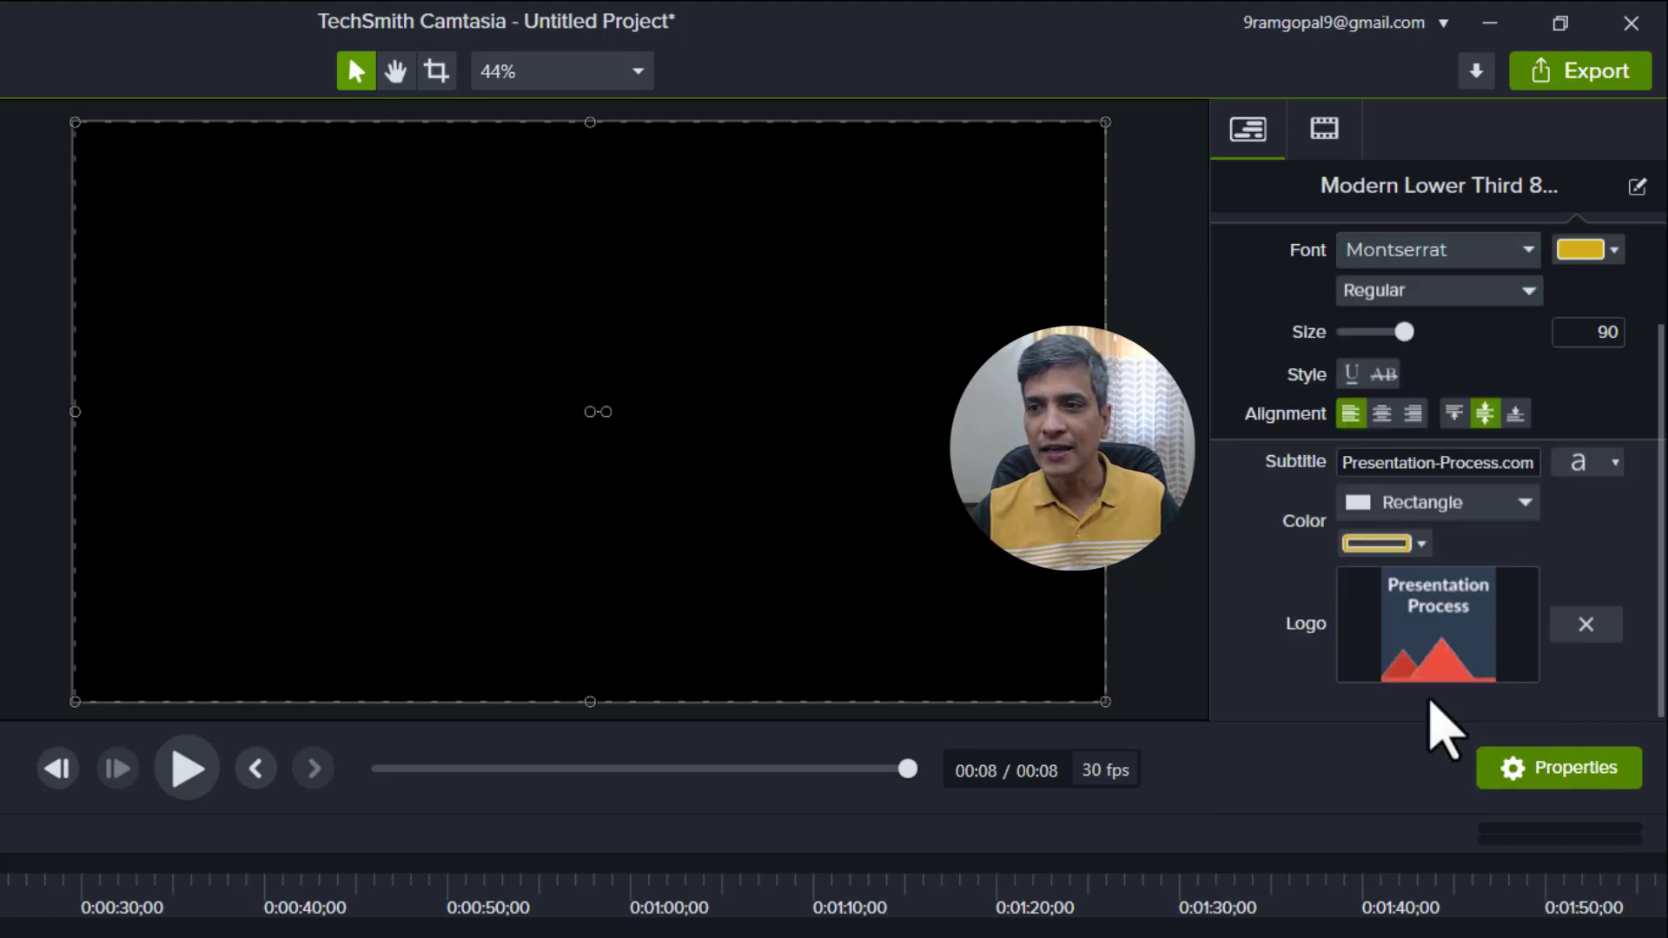
{"action": "left_click", "coordinate": [1614, 251]}
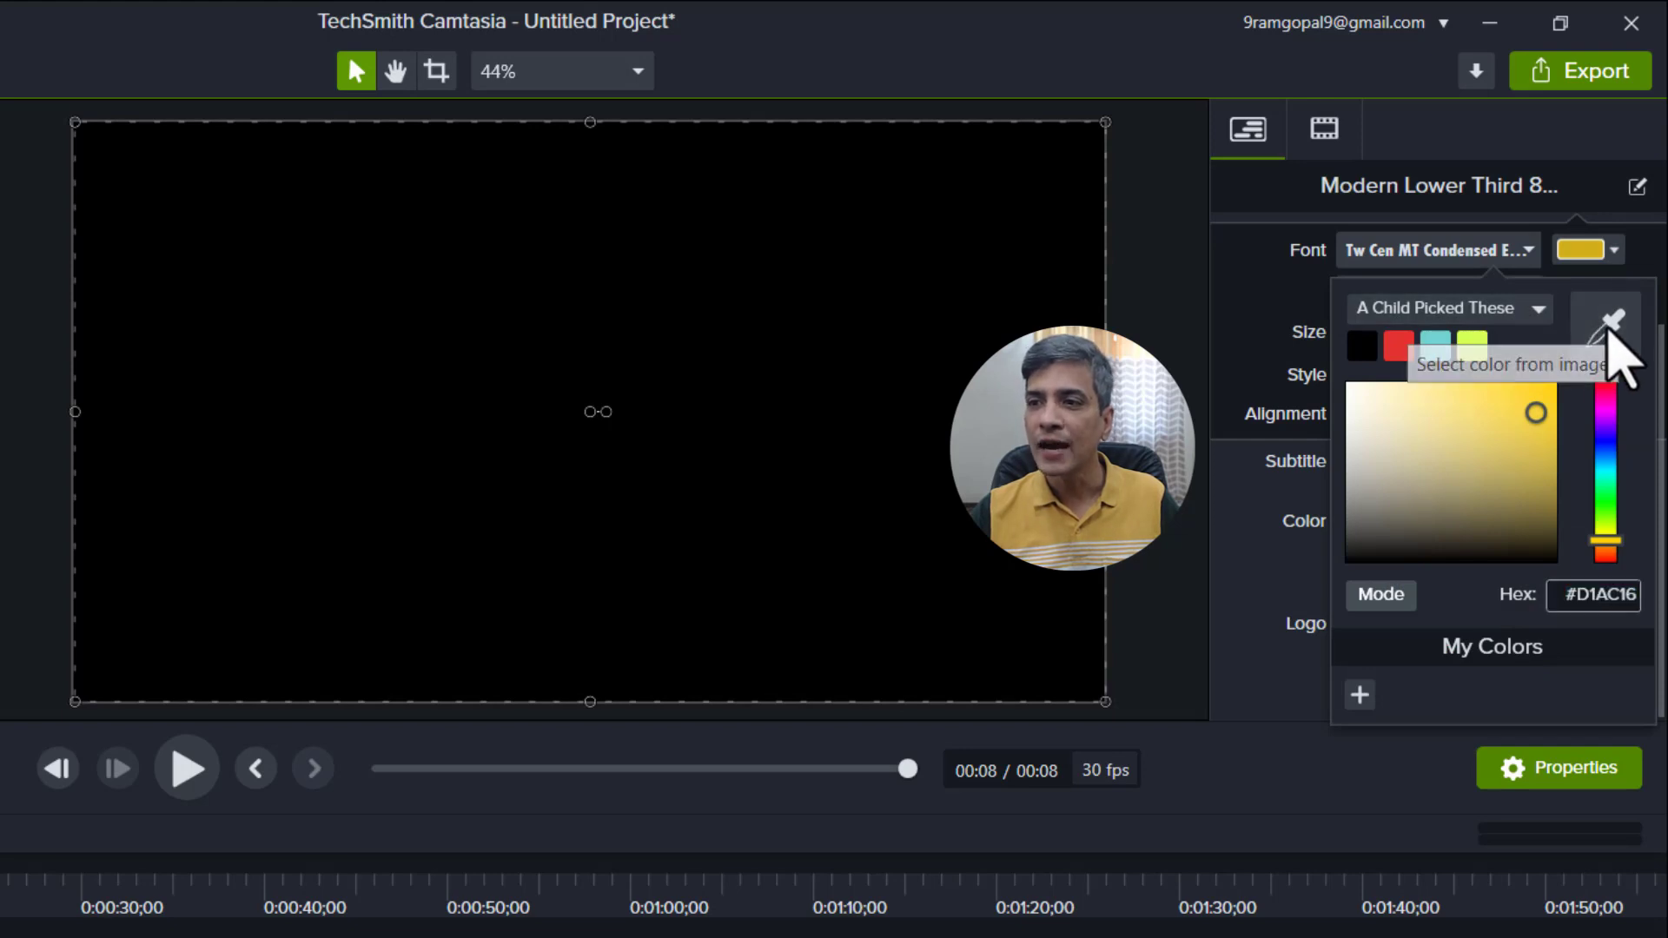
{"action": "left_click", "coordinate": [1609, 330]}
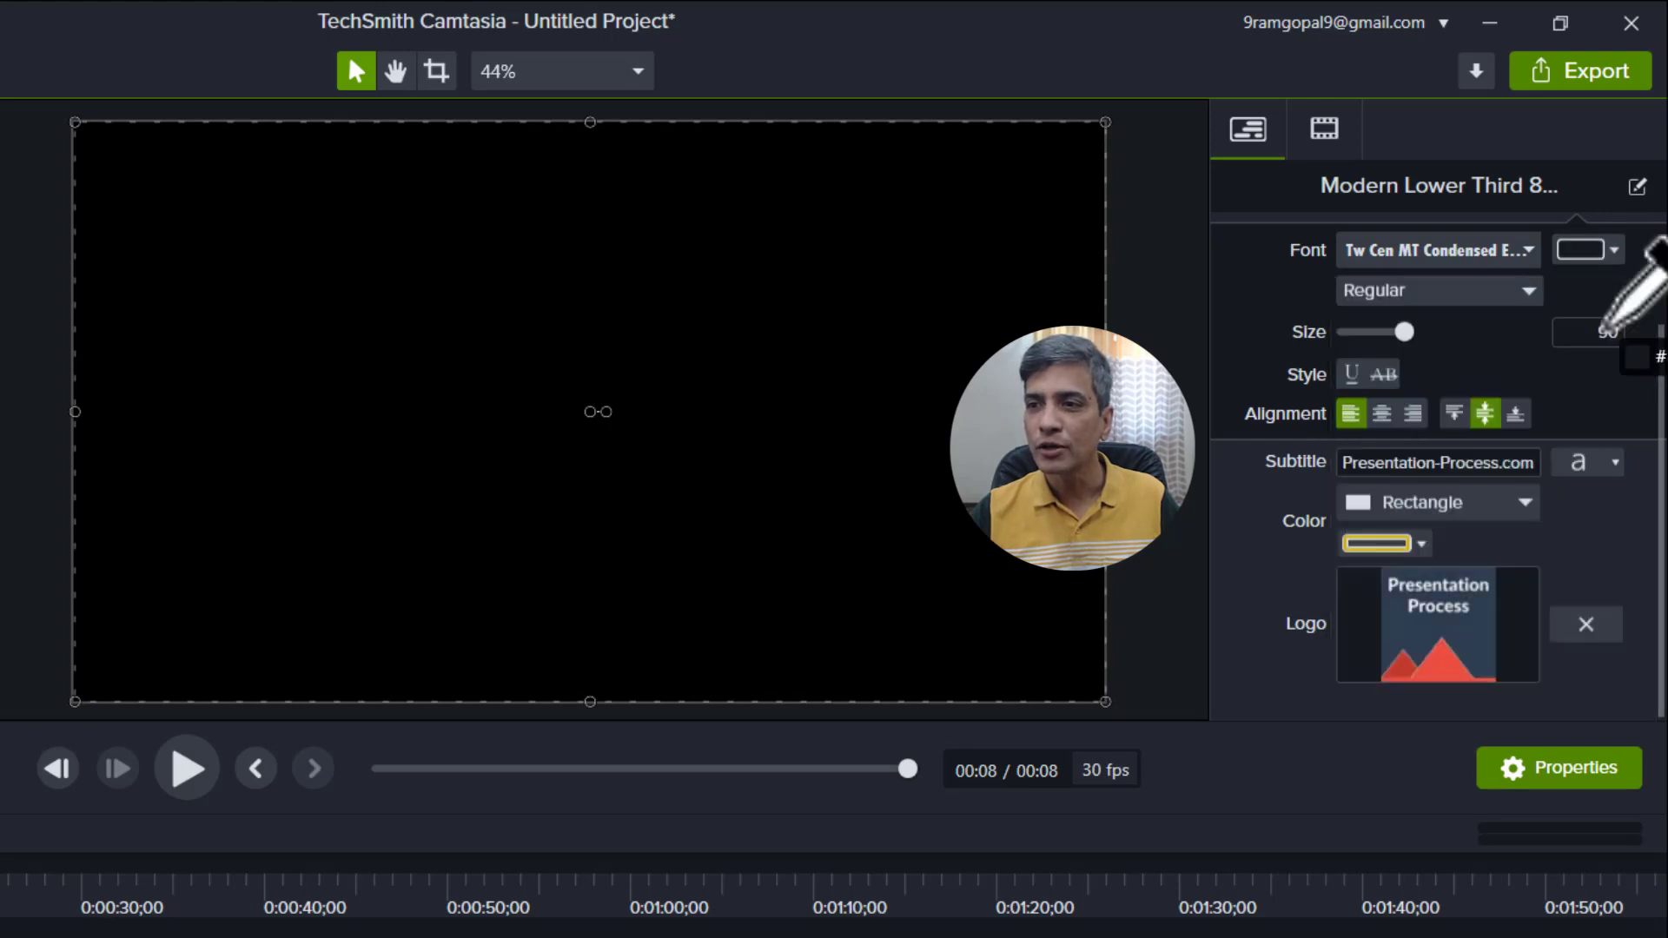
{"action": "left_click", "coordinate": [1447, 657]}
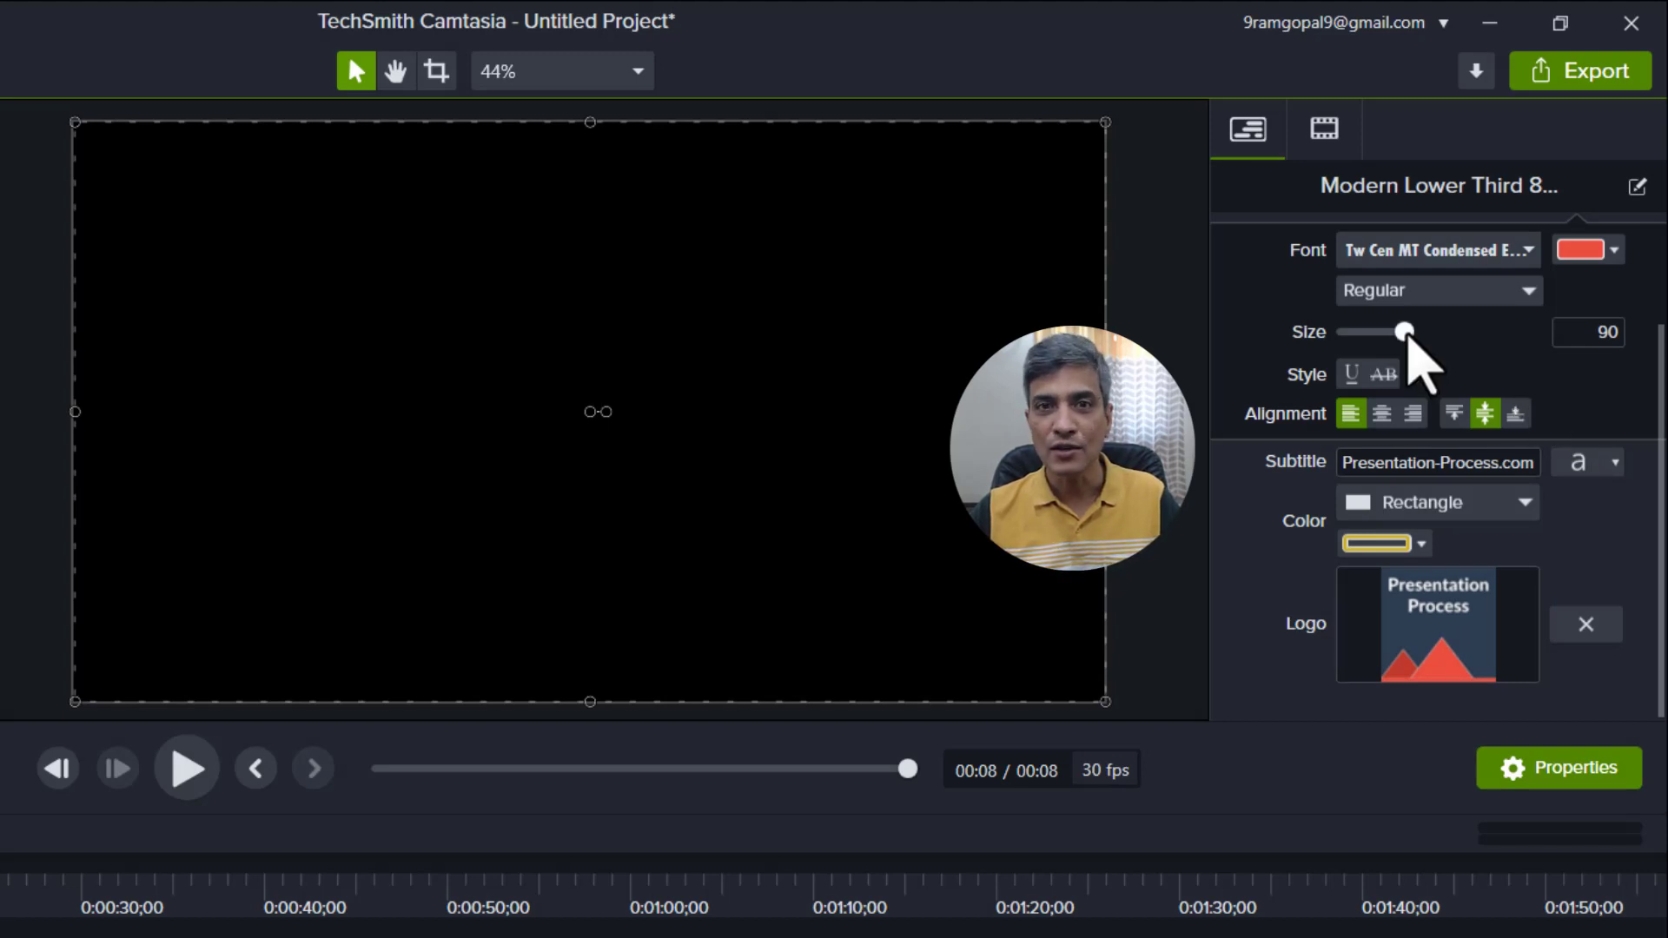
{"action": "left_click_drag", "start_coordinate": [1407, 335], "coordinate": [1441, 335]}
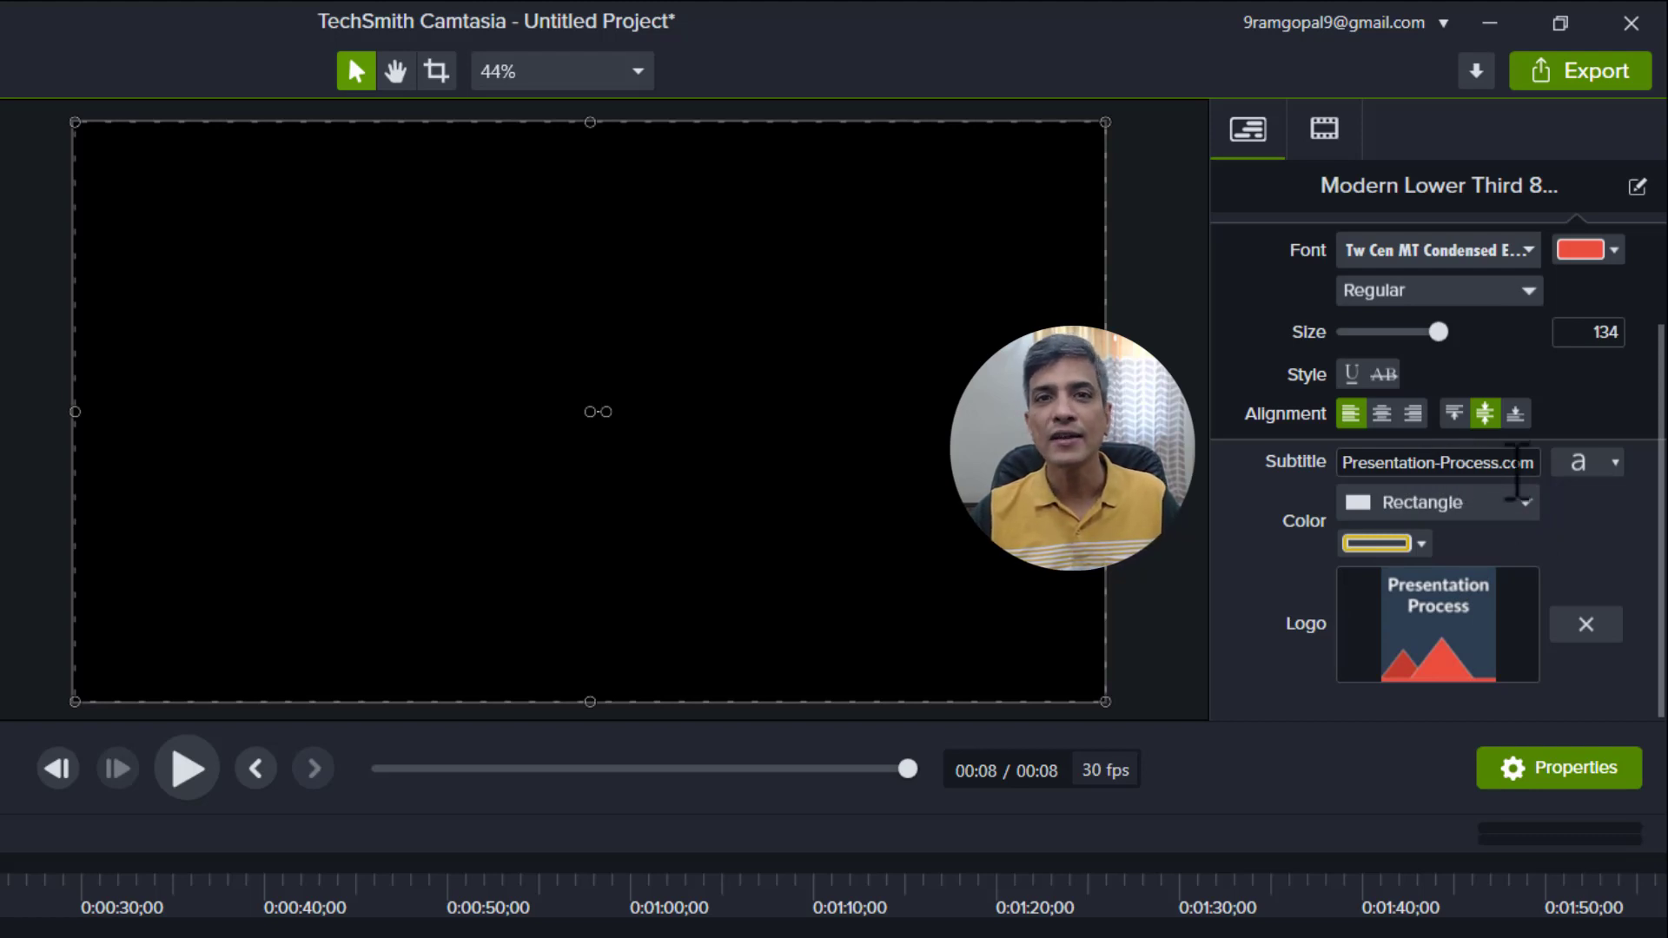
Step: Give the subtitle Calibri font at size 69 and rewind the playhead to 0:00
{"action": "left_click", "coordinate": [1614, 465]}
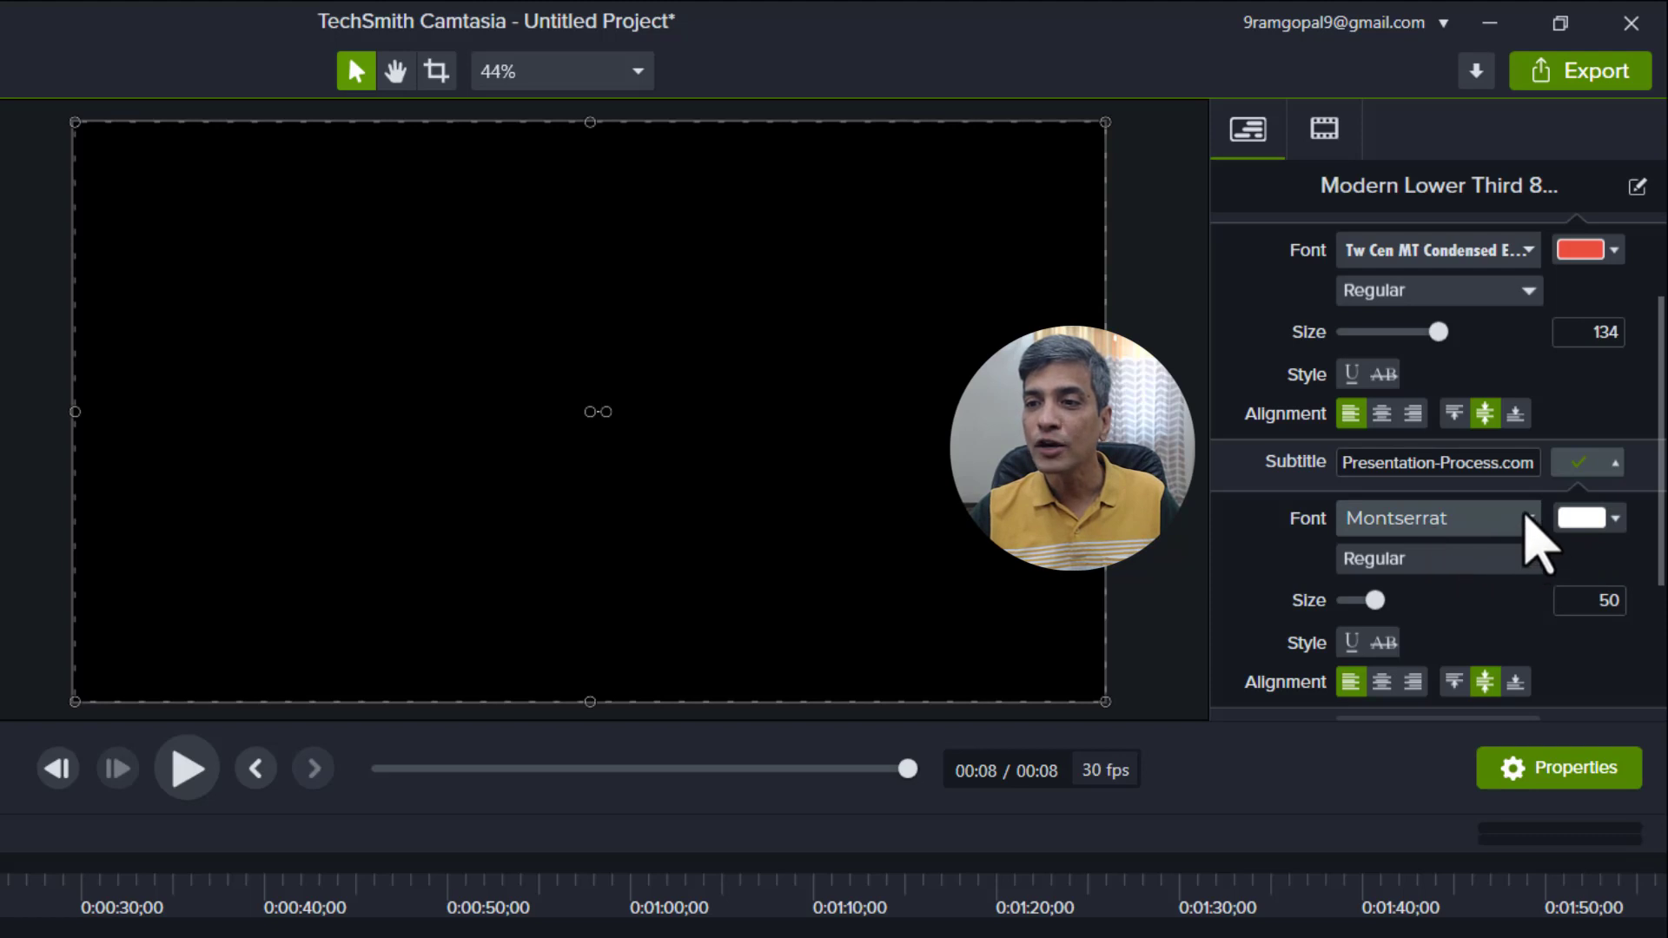
{"action": "scroll", "coordinate": [1476, 518], "scroll_direction": "up", "scroll_amount": 3}
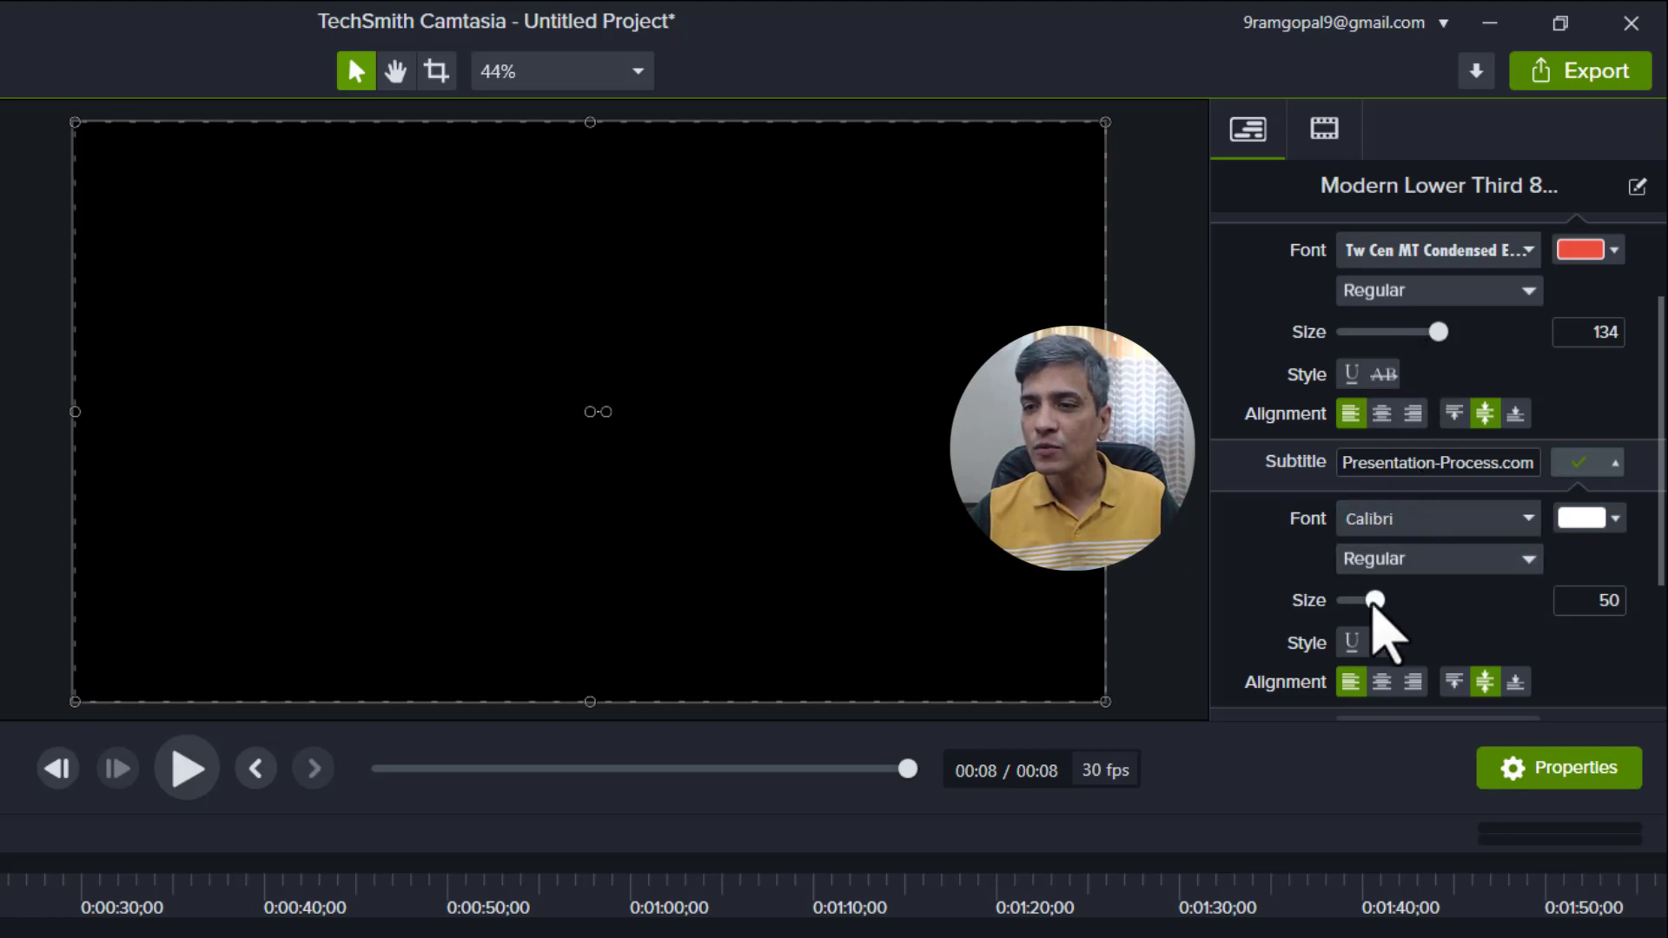
{"action": "left_click_drag", "start_coordinate": [1376, 601], "coordinate": [1388, 601]}
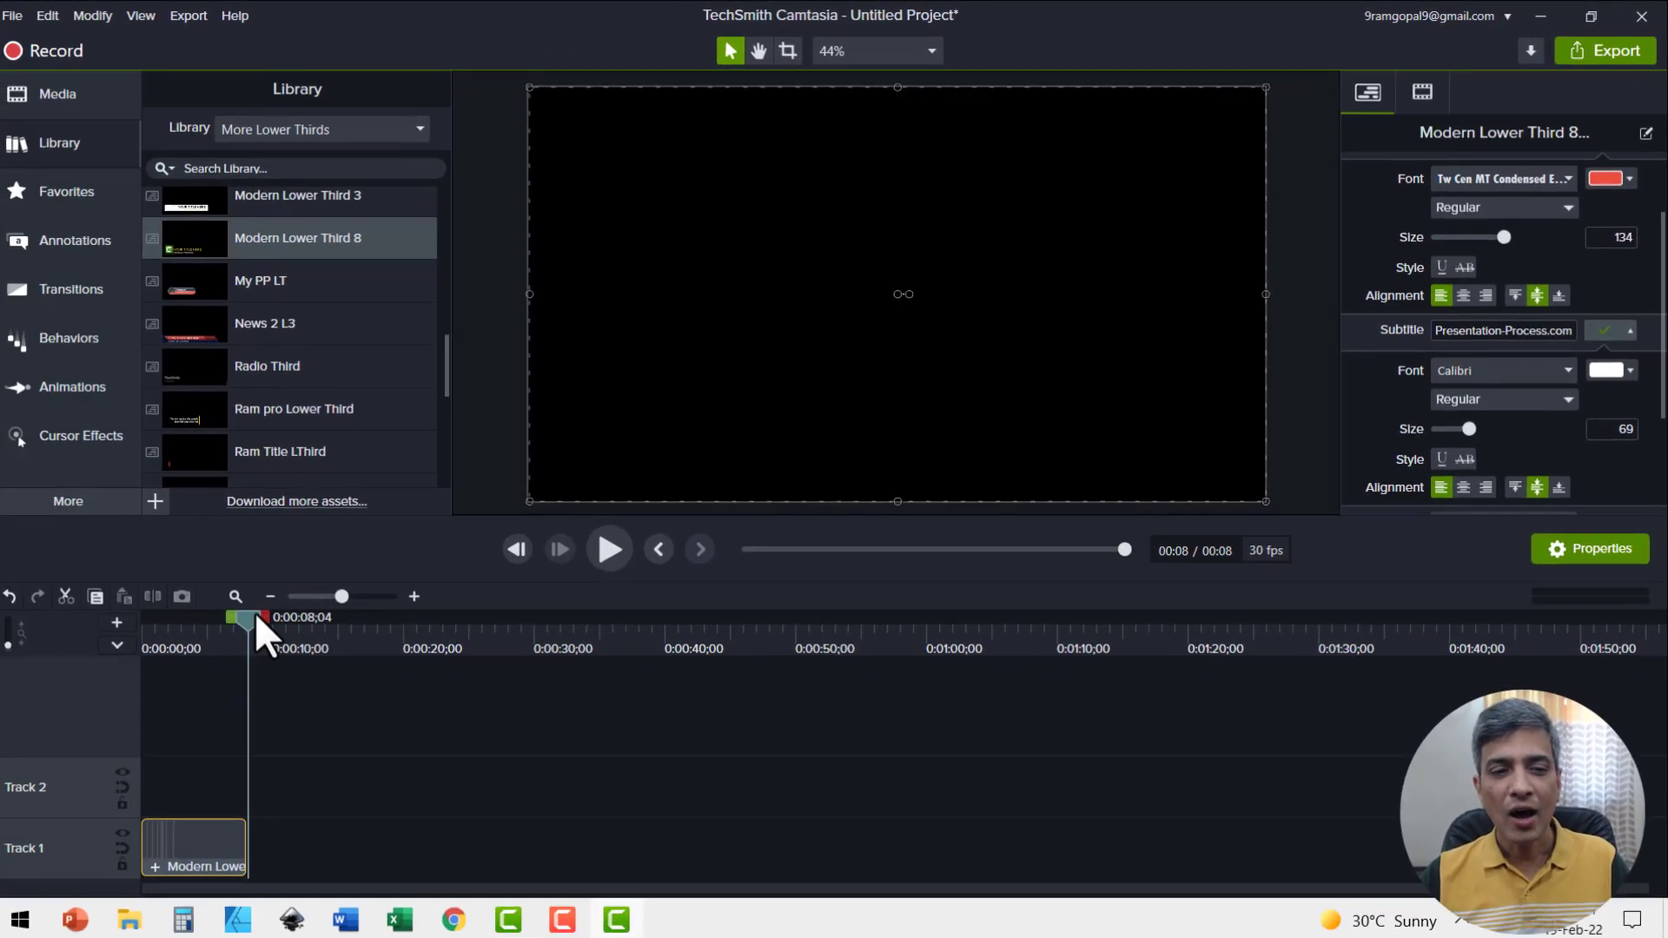
{"action": "left_click_drag", "start_coordinate": [250, 618], "coordinate": [63, 669]}
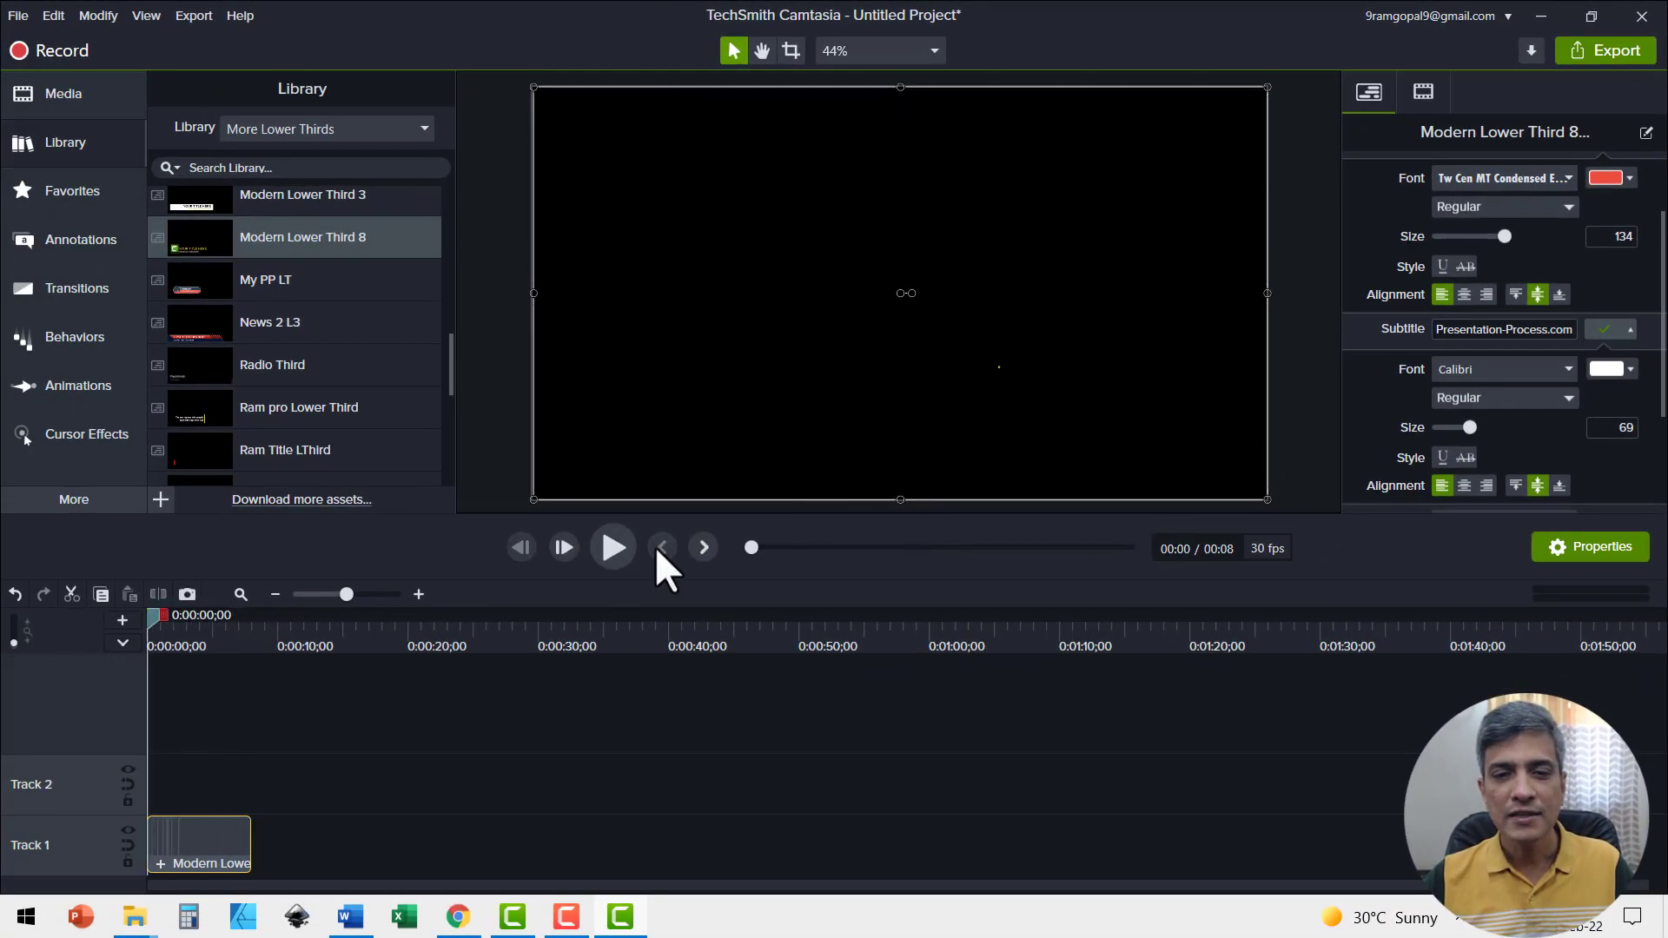
{"action": "left_click", "coordinate": [611, 546]}
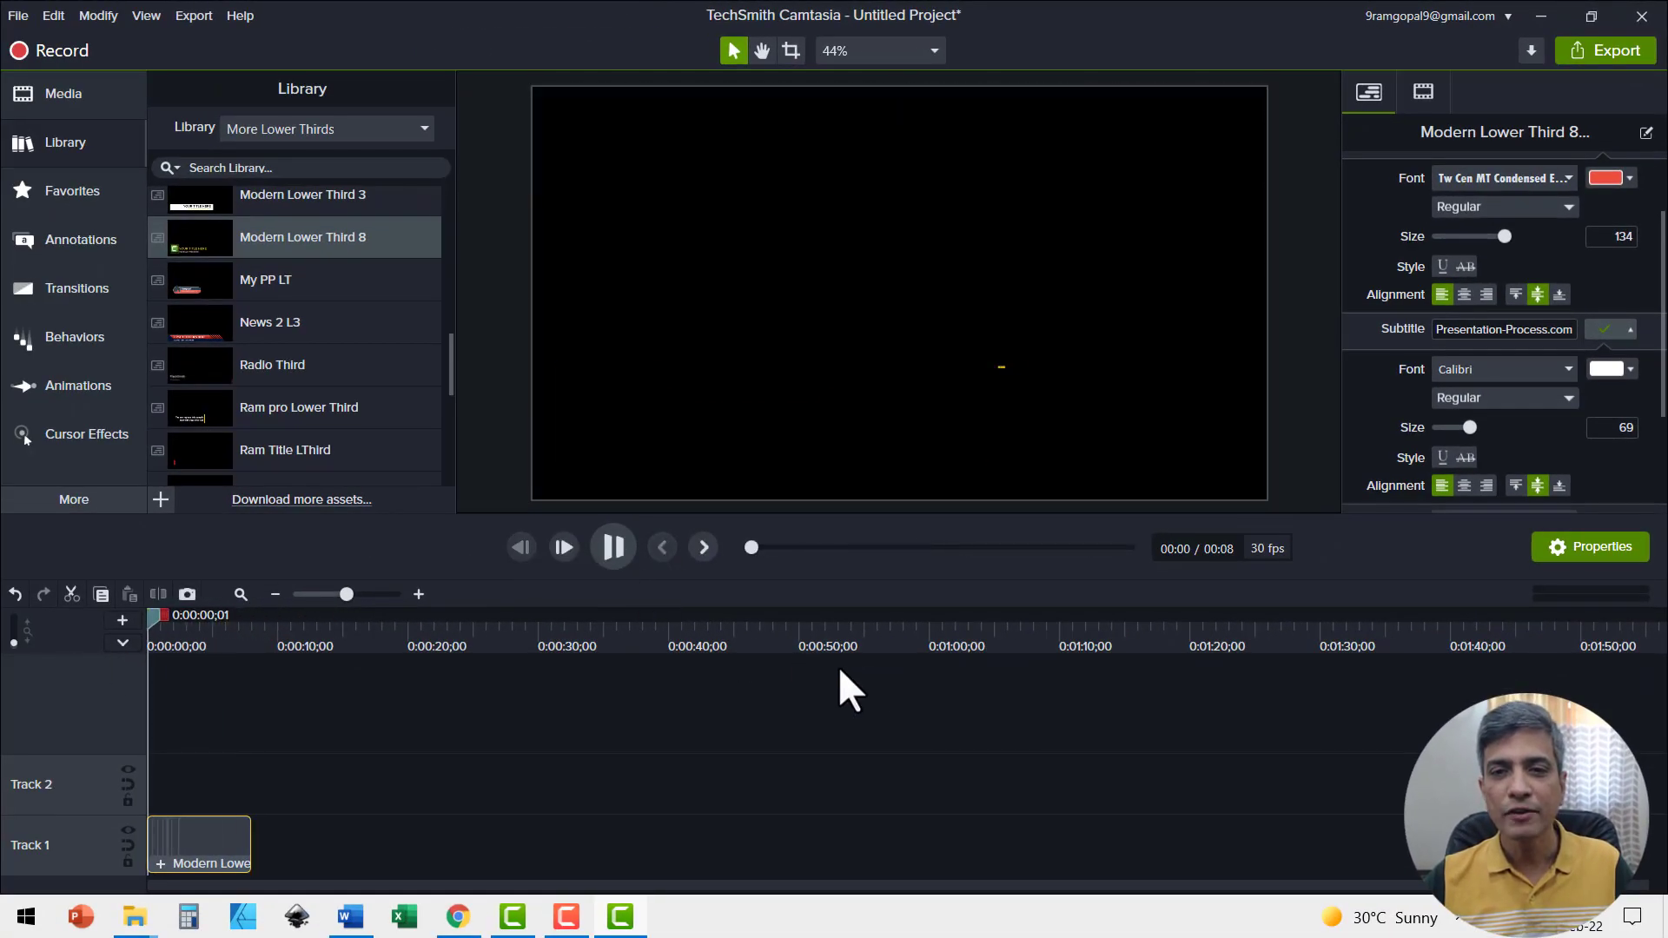
{"action": "left_click", "coordinate": [845, 717]}
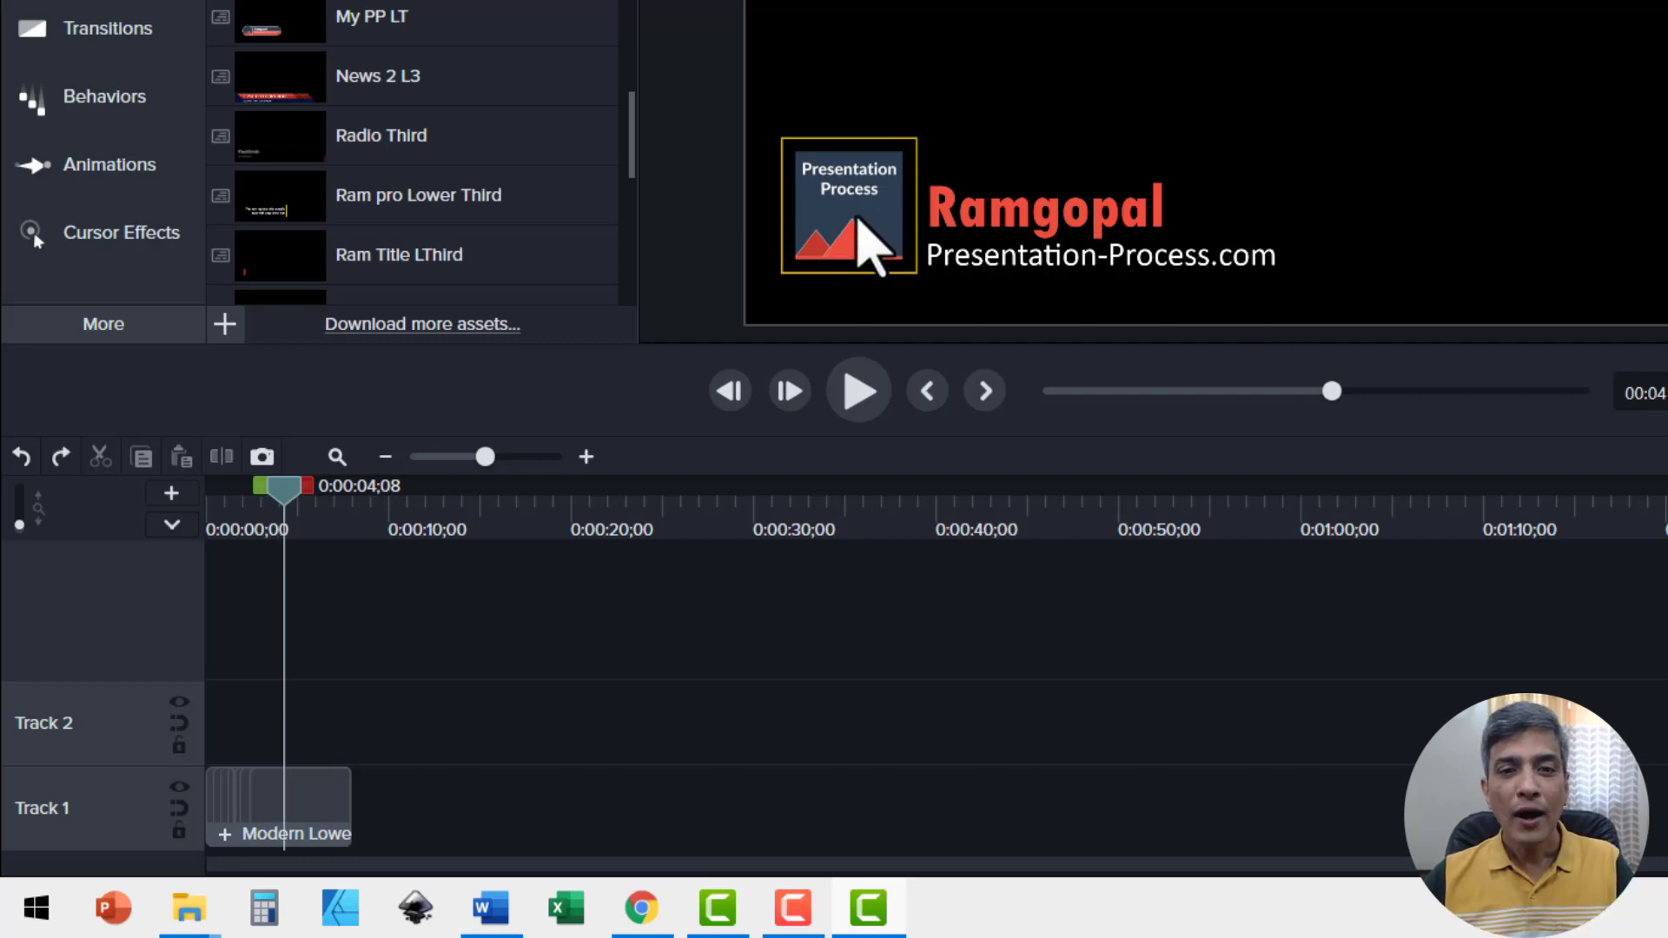
Step: Open the lower third group from the timeline and confirm enabling Edit All Animations mode
{"action": "double_click", "coordinate": [853, 217]}
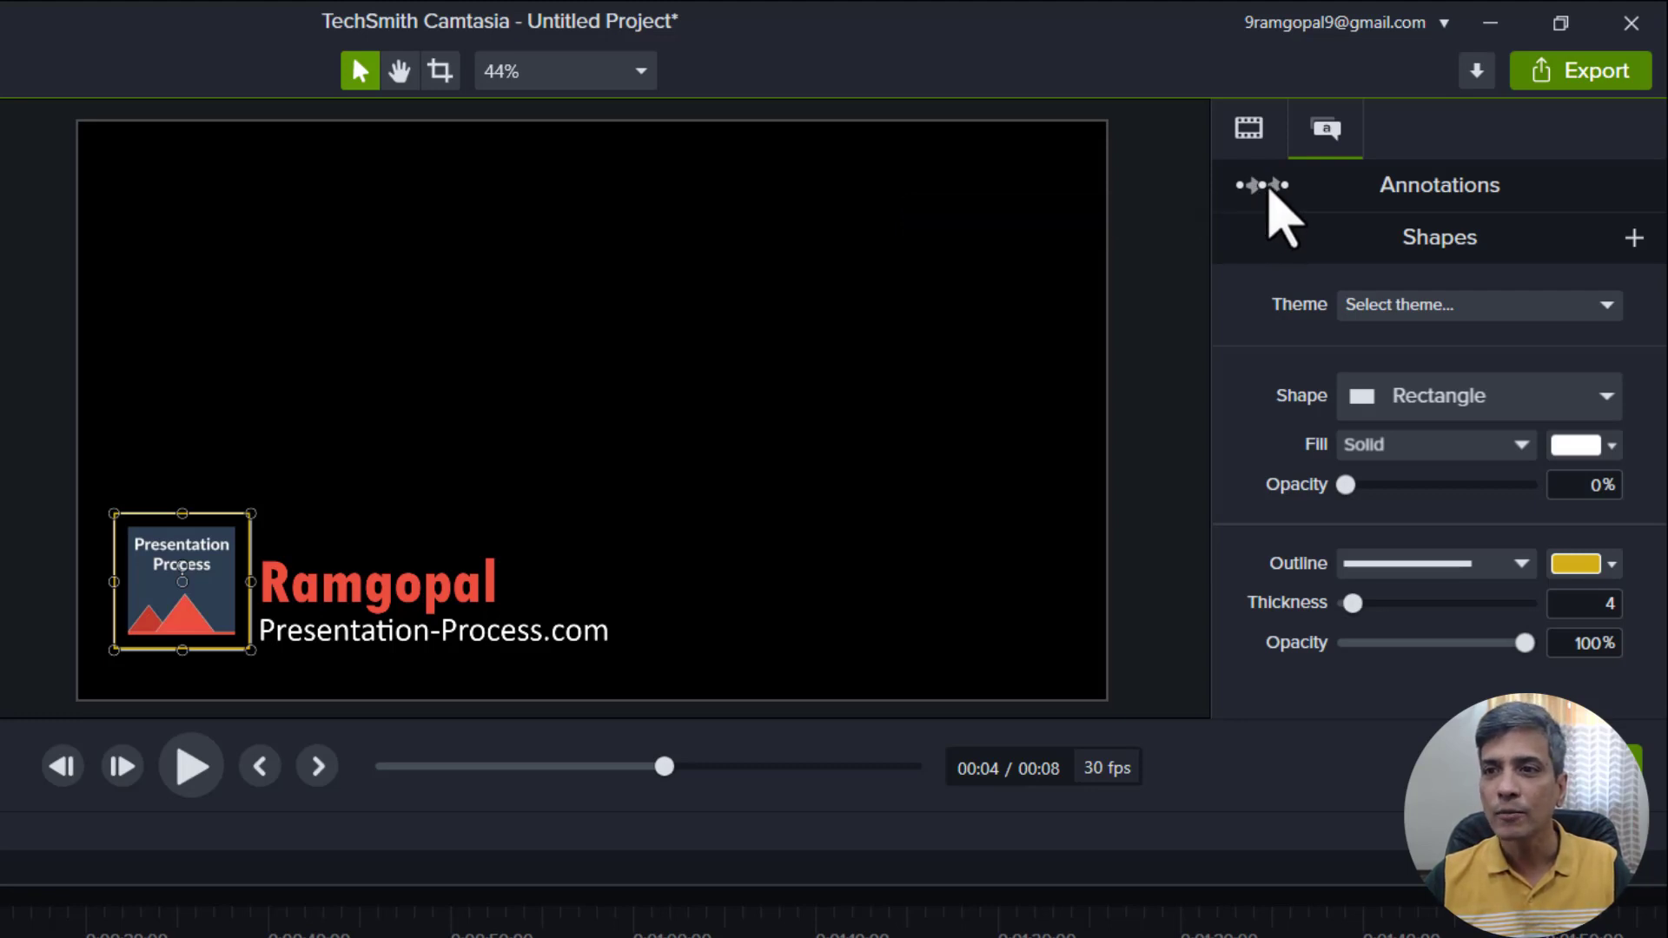
{"action": "left_click", "coordinate": [1269, 187]}
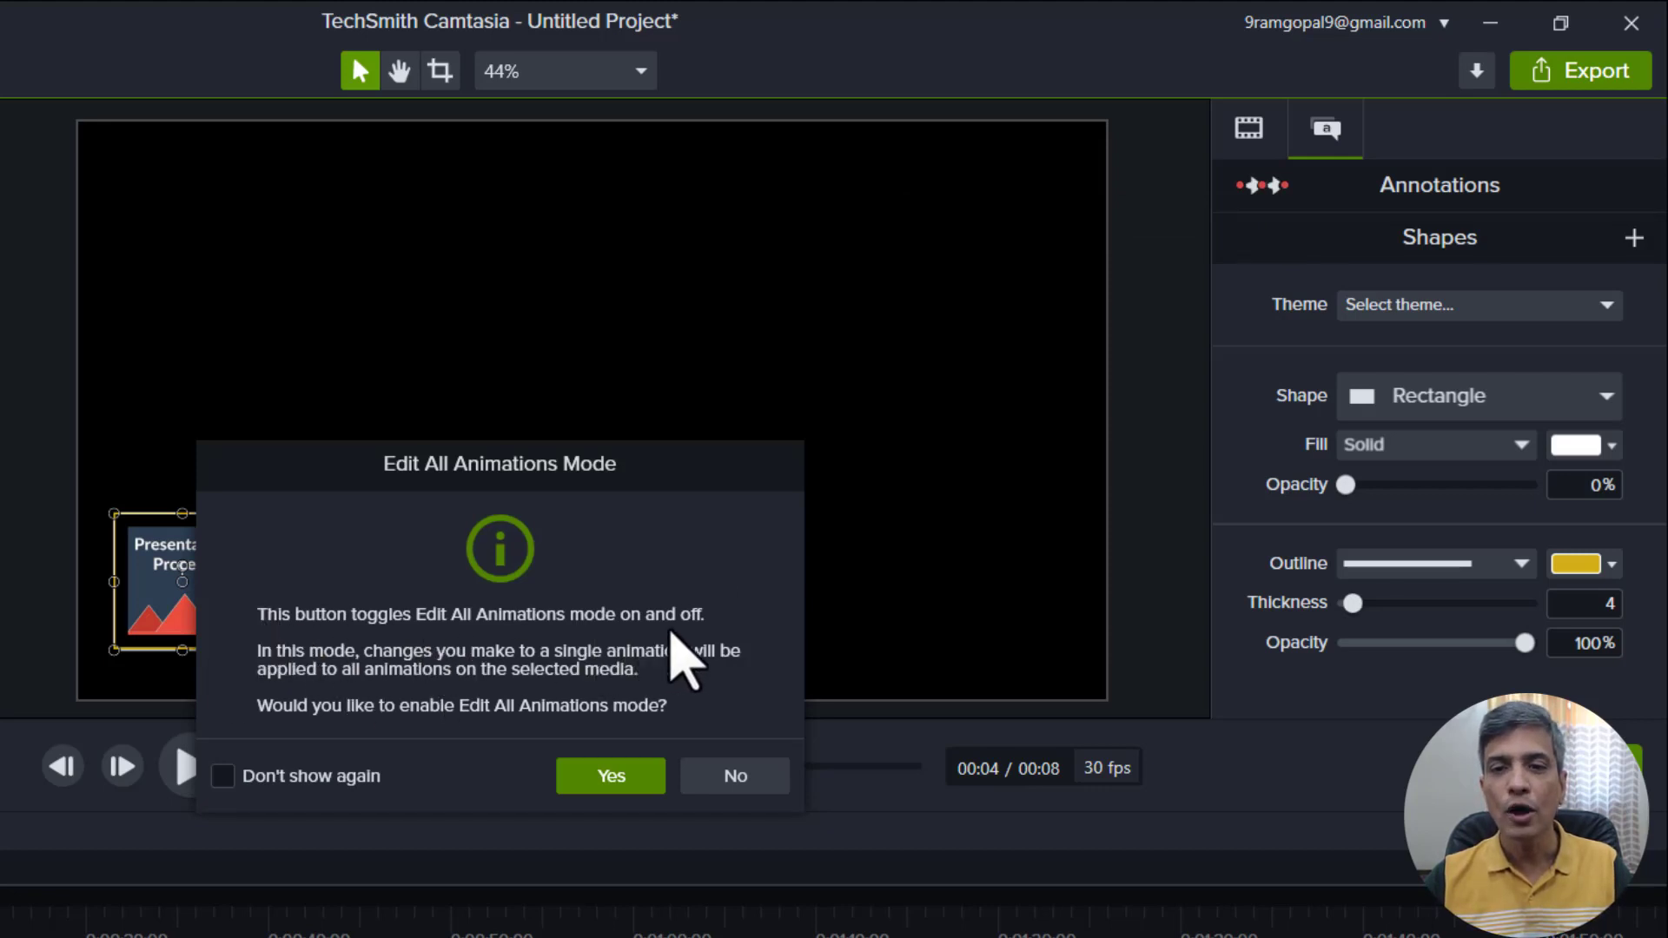
{"action": "left_click", "coordinate": [601, 777]}
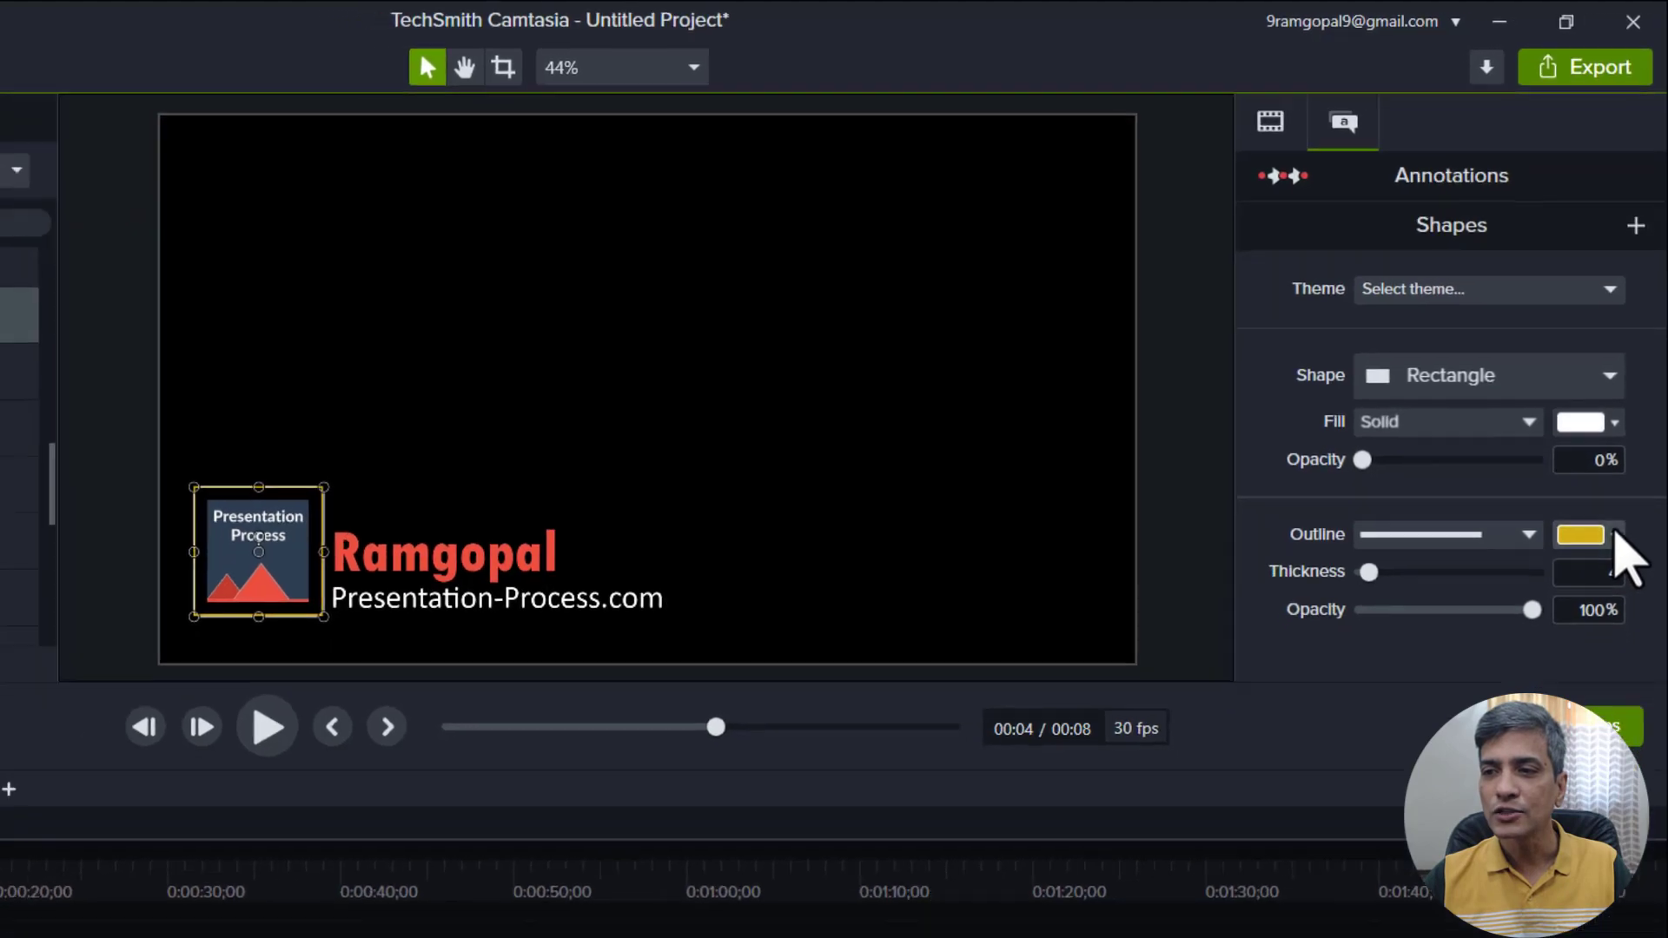
Step: Change the logo frame's gold outline colour to near-white
{"action": "left_click", "coordinate": [1613, 534]}
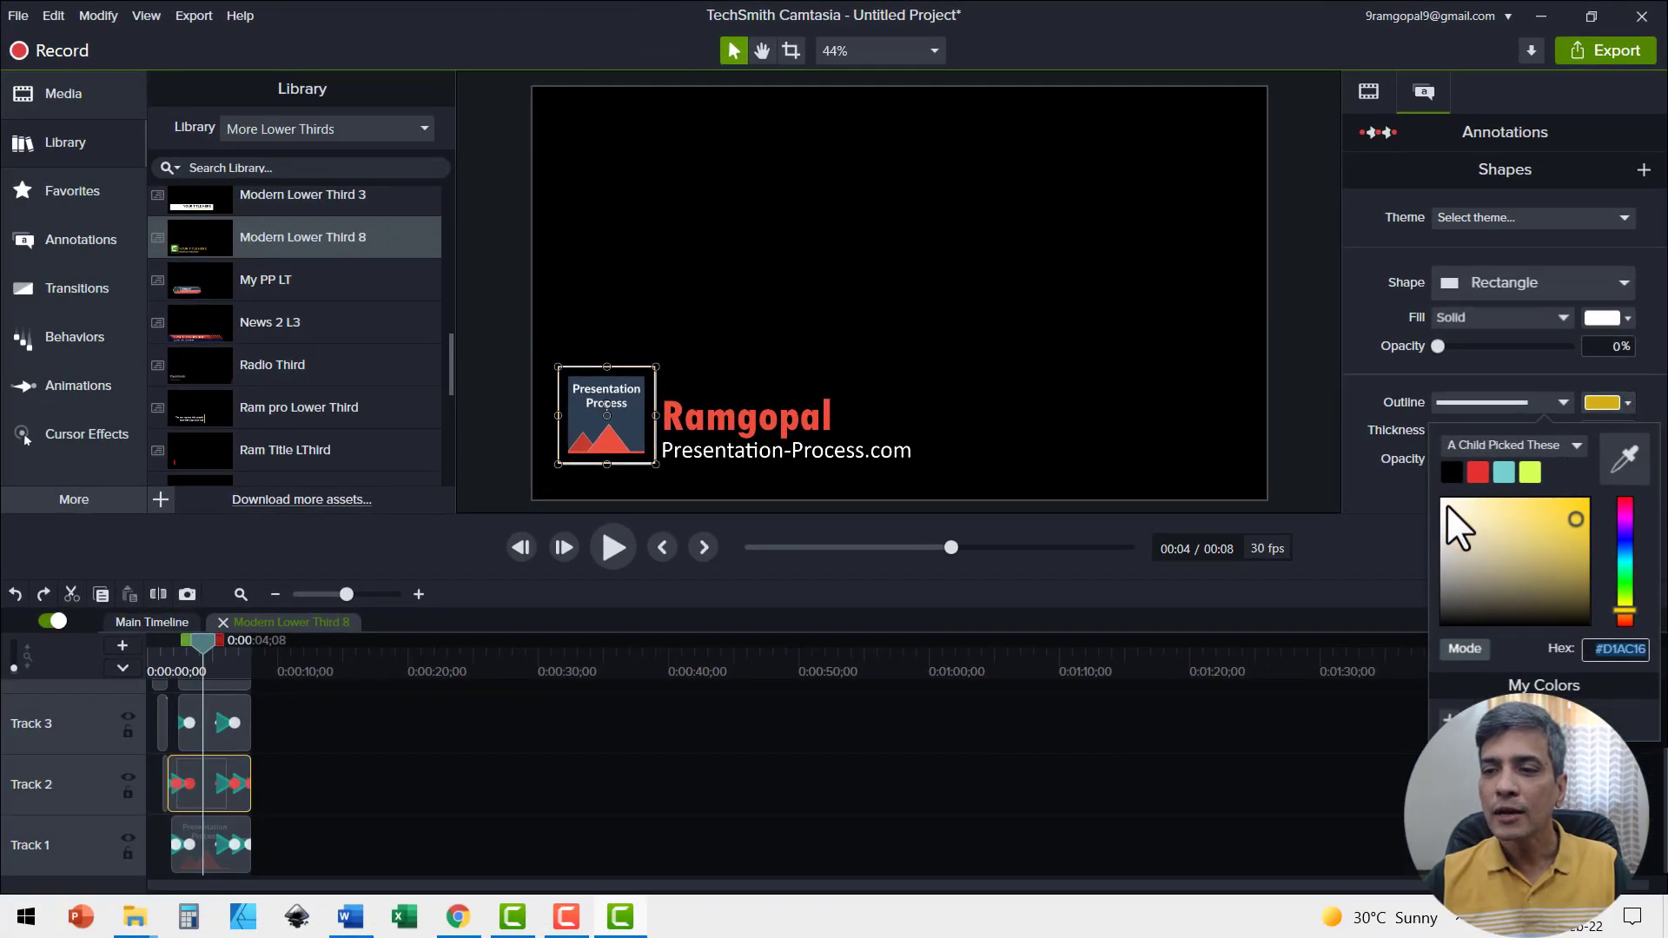
{"action": "left_click_drag", "start_coordinate": [1446, 504], "coordinate": [1430, 502]}
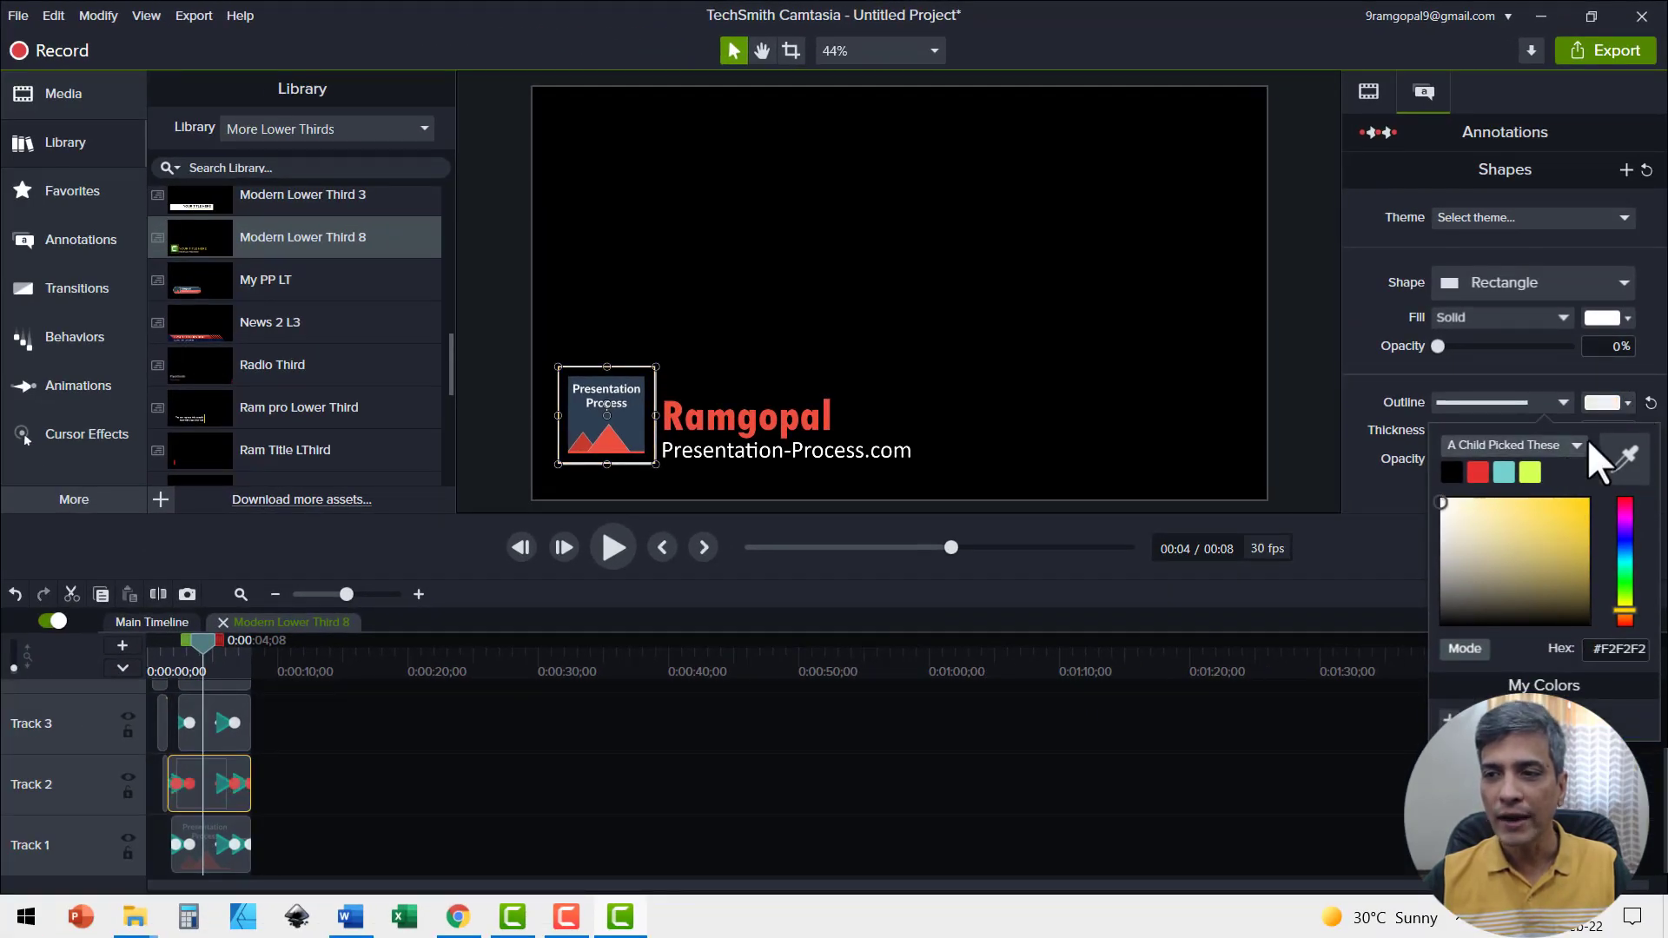
{"action": "left_click", "coordinate": [1367, 489]}
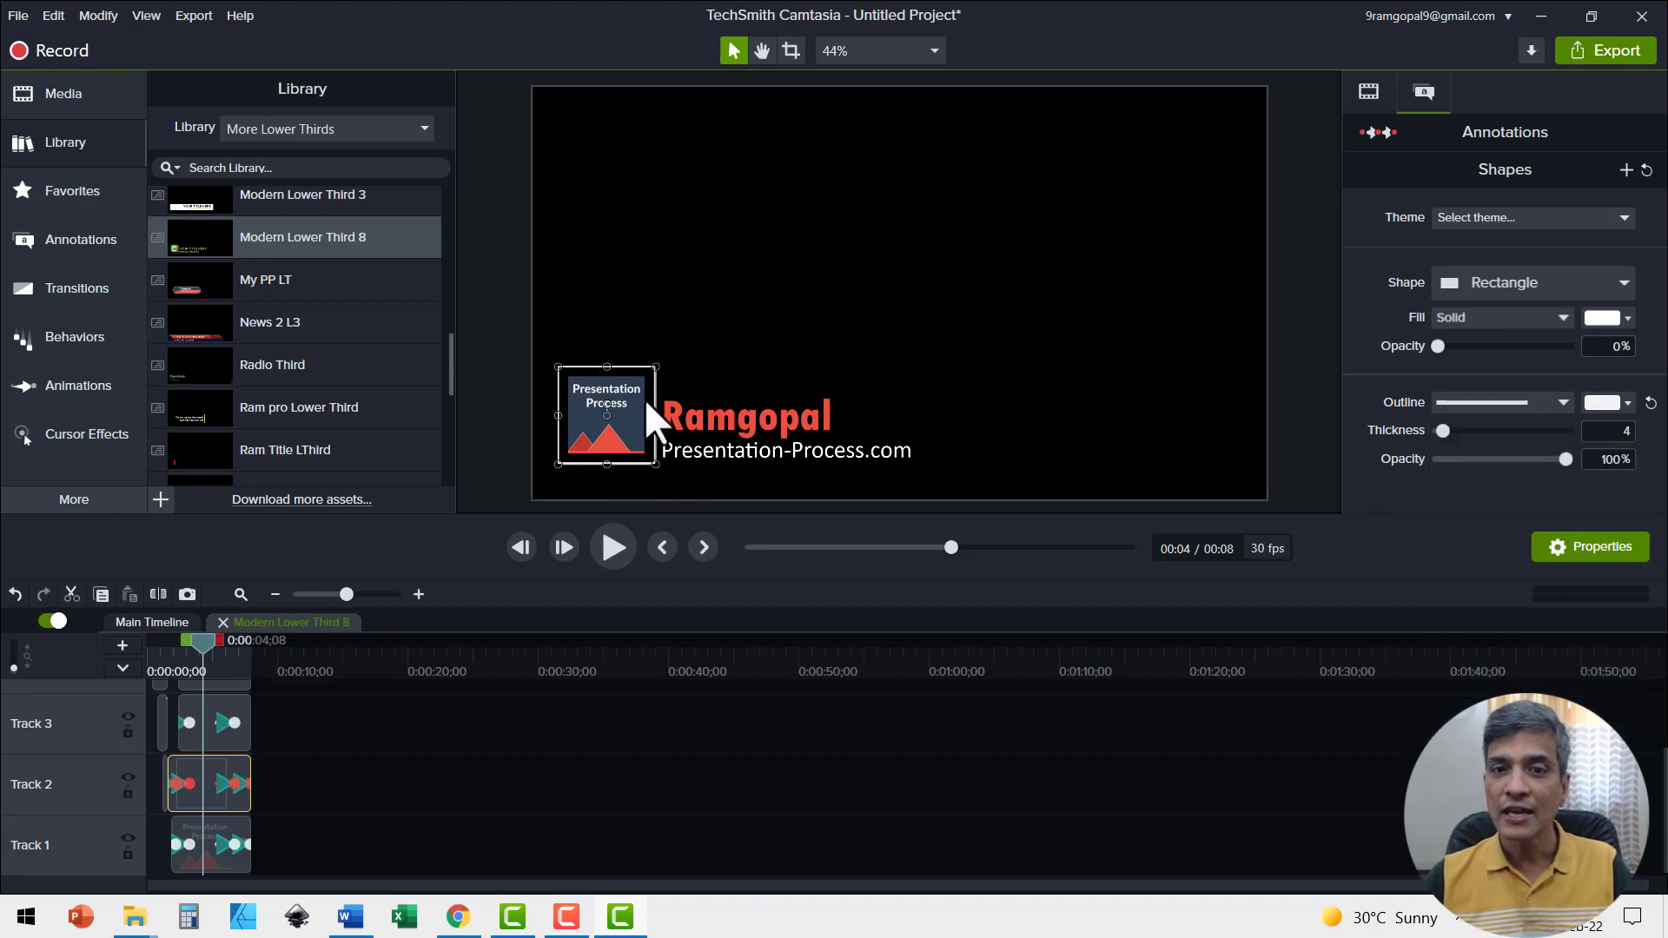
Step: At an earlier point in the animation, set the rectangle frame's outline to white #FFFFFF too
{"action": "left_click_drag", "start_coordinate": [201, 643], "coordinate": [160, 650]}
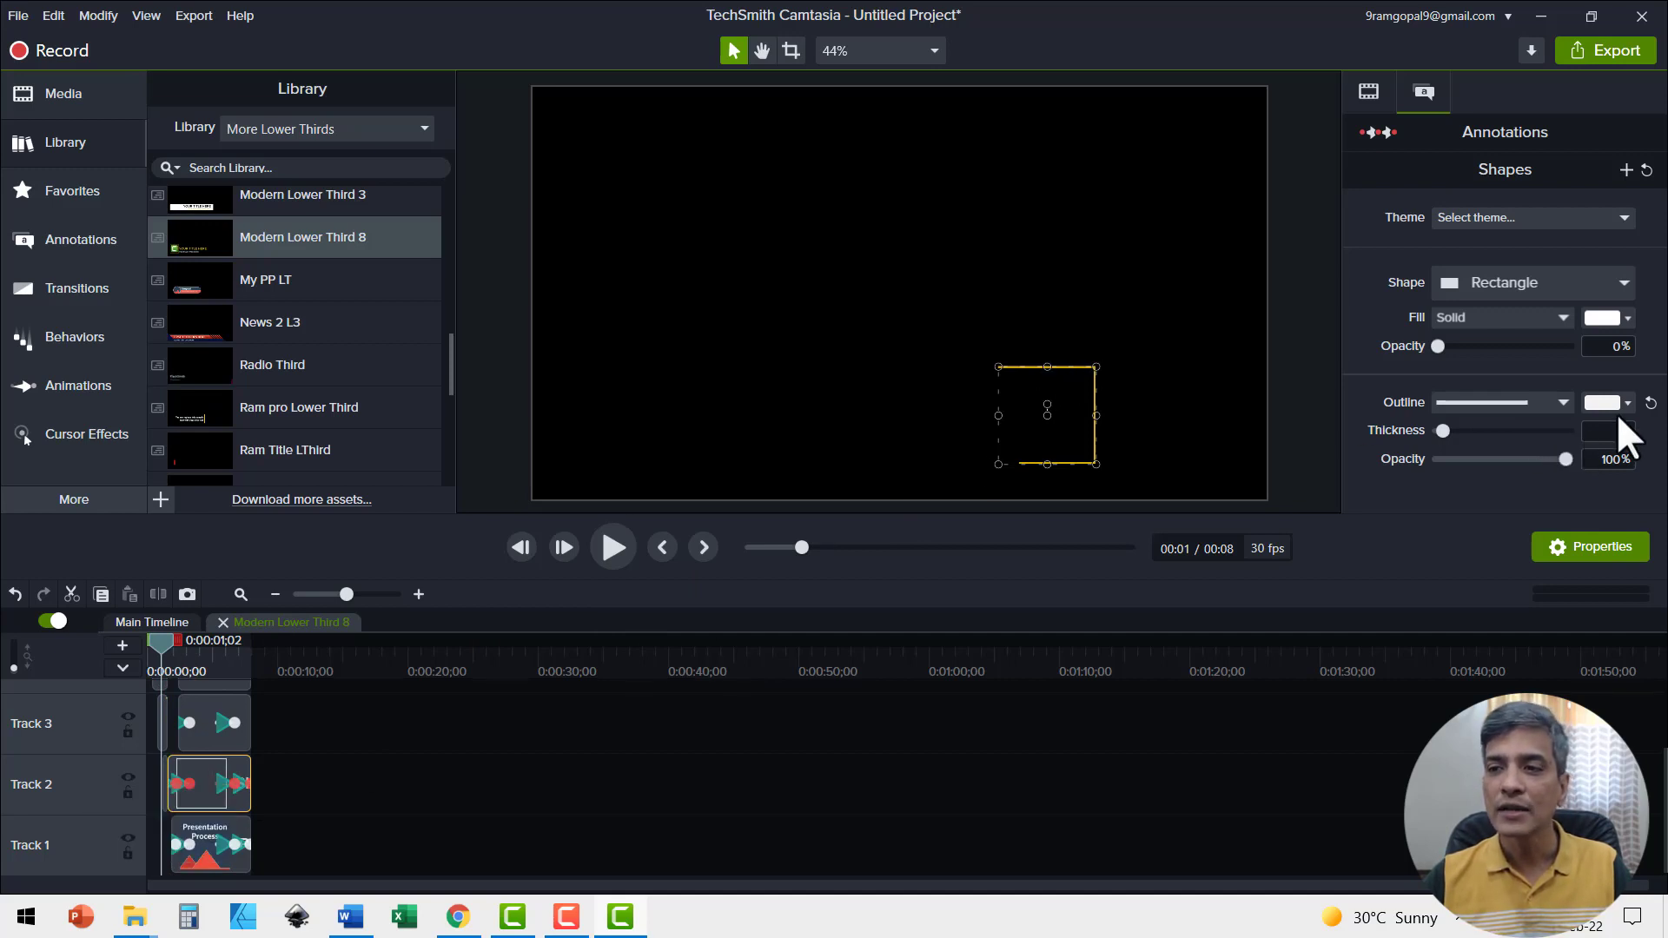
{"action": "left_click_drag", "start_coordinate": [163, 648], "coordinate": [171, 653]}
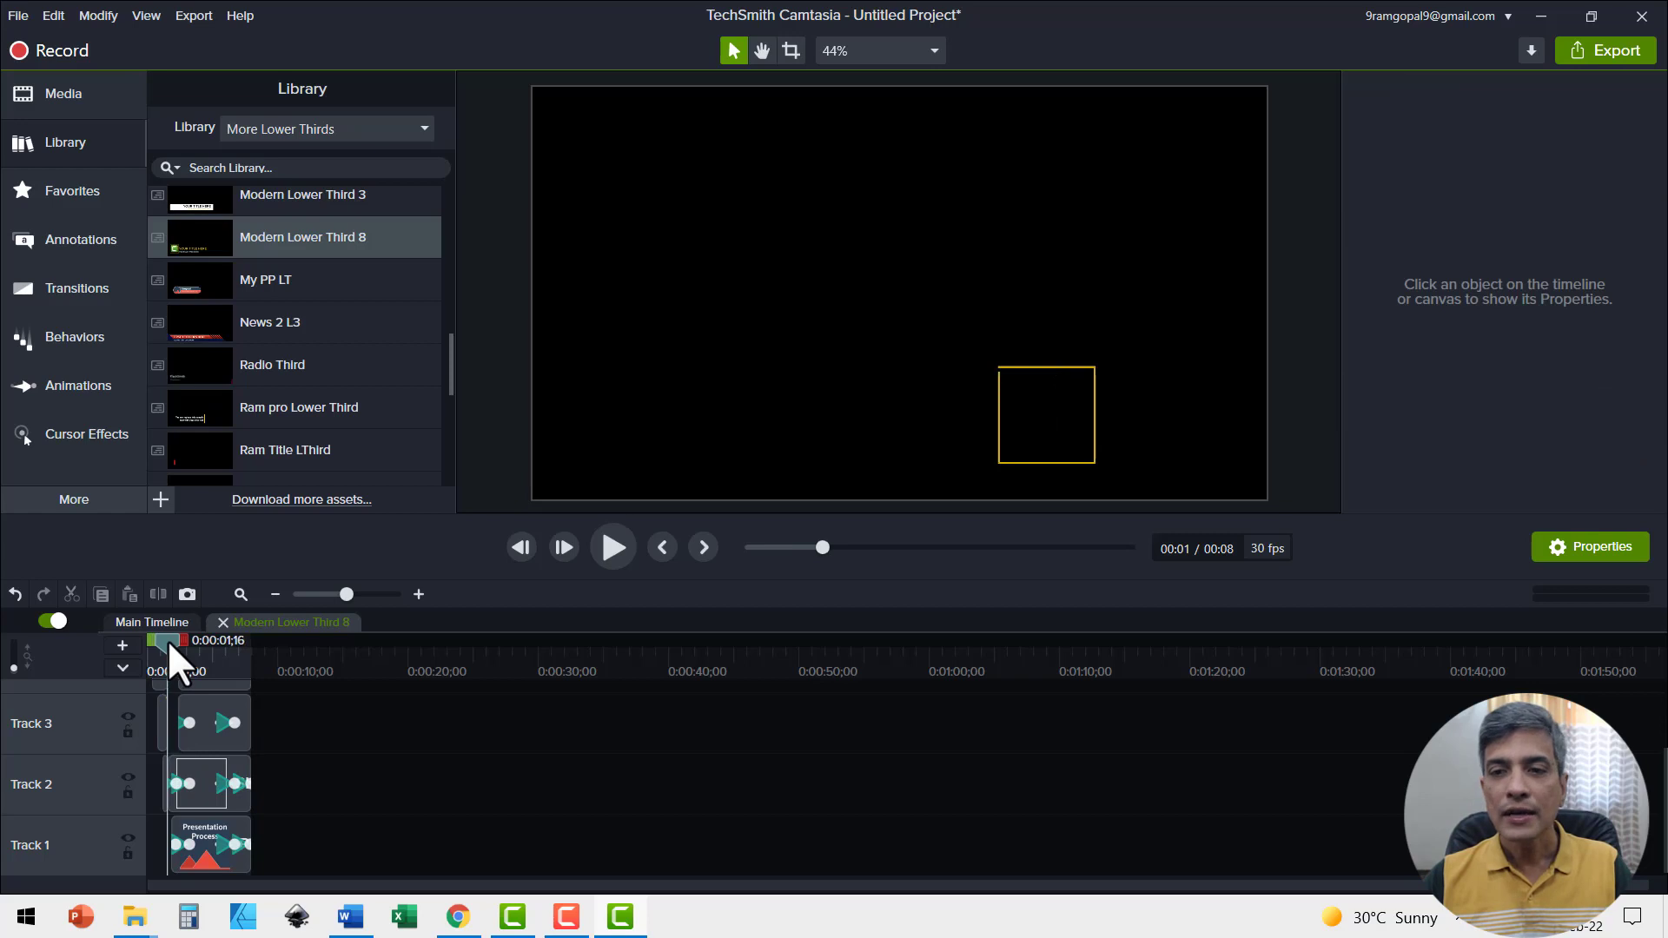
{"action": "left_click", "coordinate": [1050, 368]}
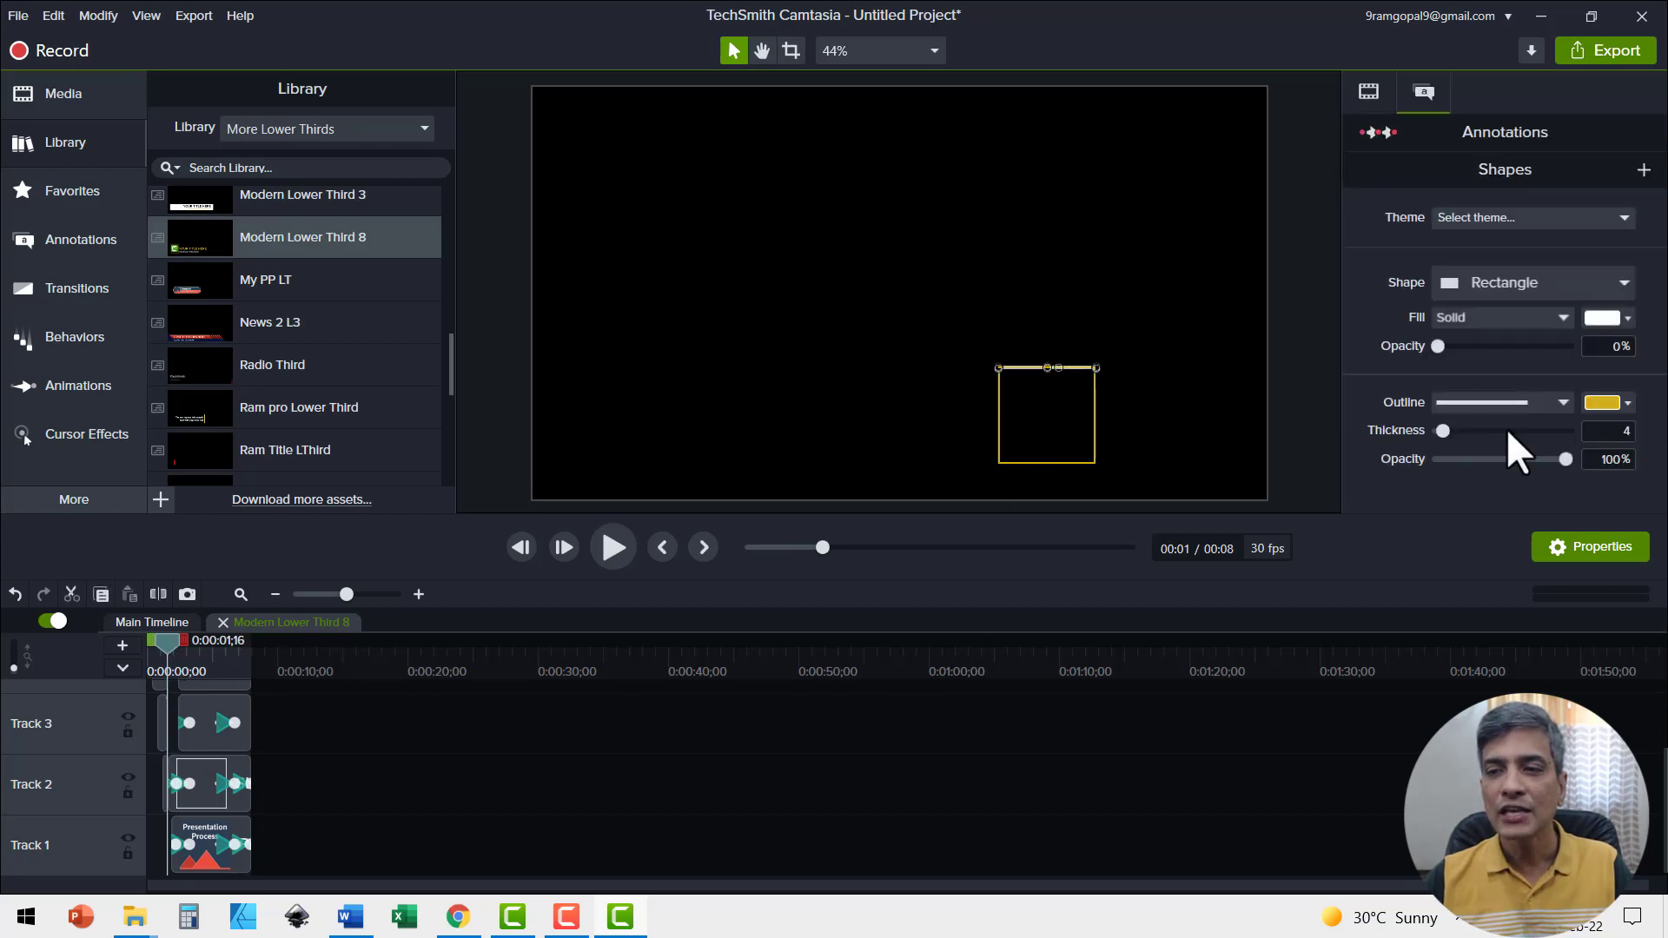
{"action": "left_click", "coordinate": [1622, 402]}
{"action": "left_click", "coordinate": [1440, 503]}
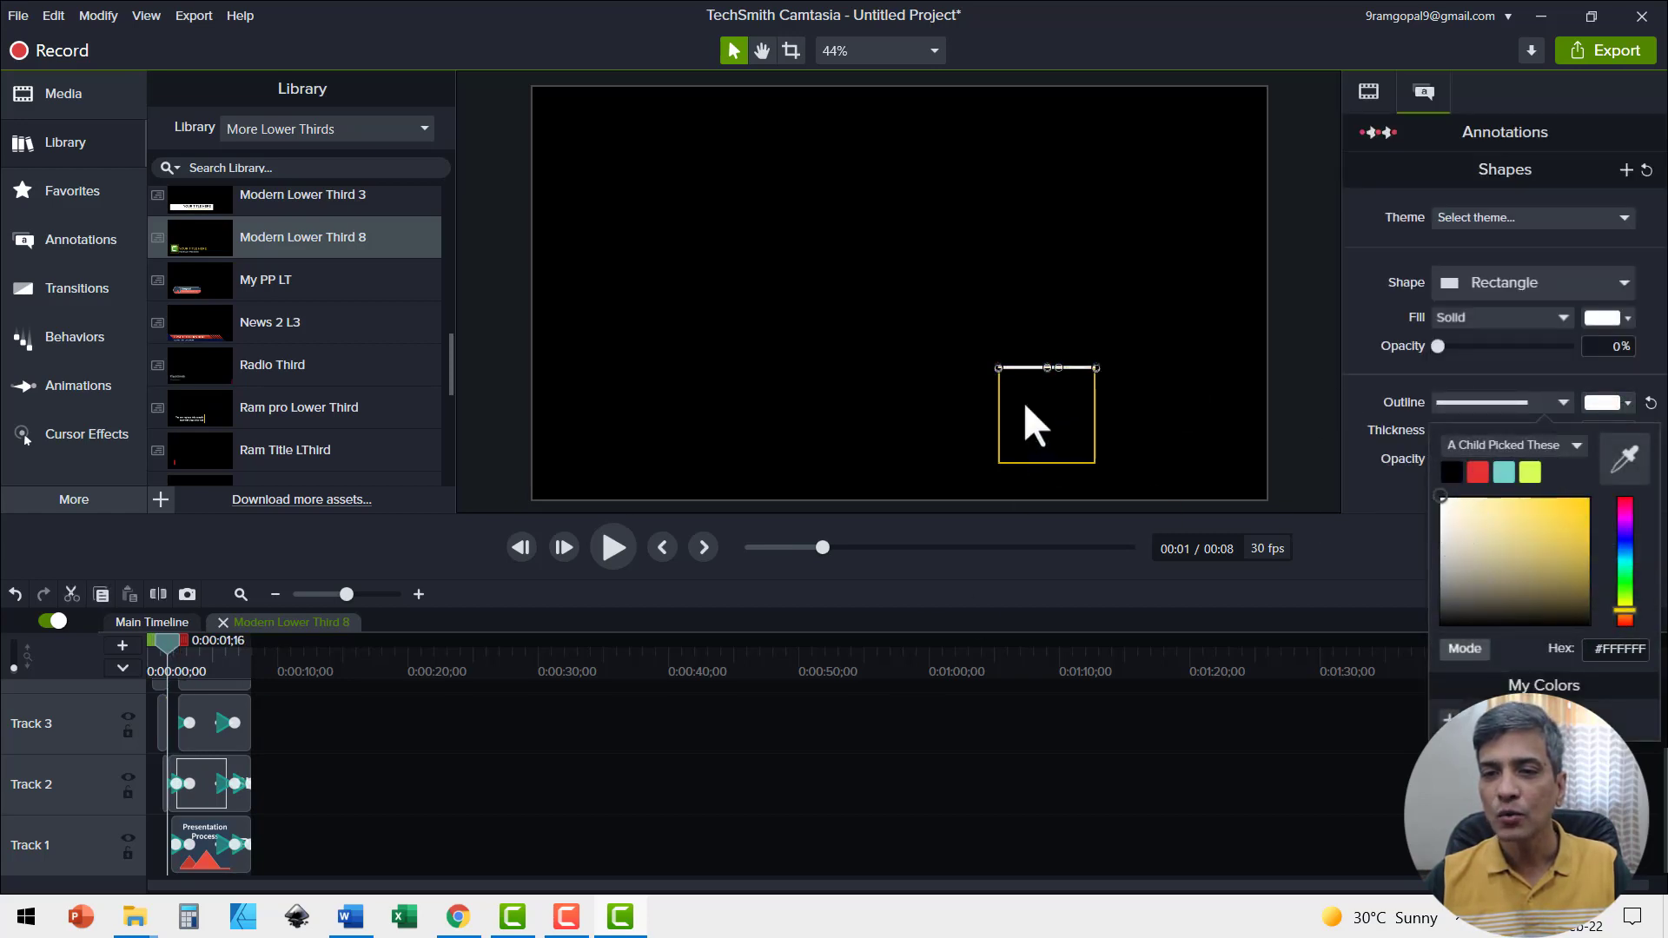
{"action": "left_click", "coordinate": [1094, 403]}
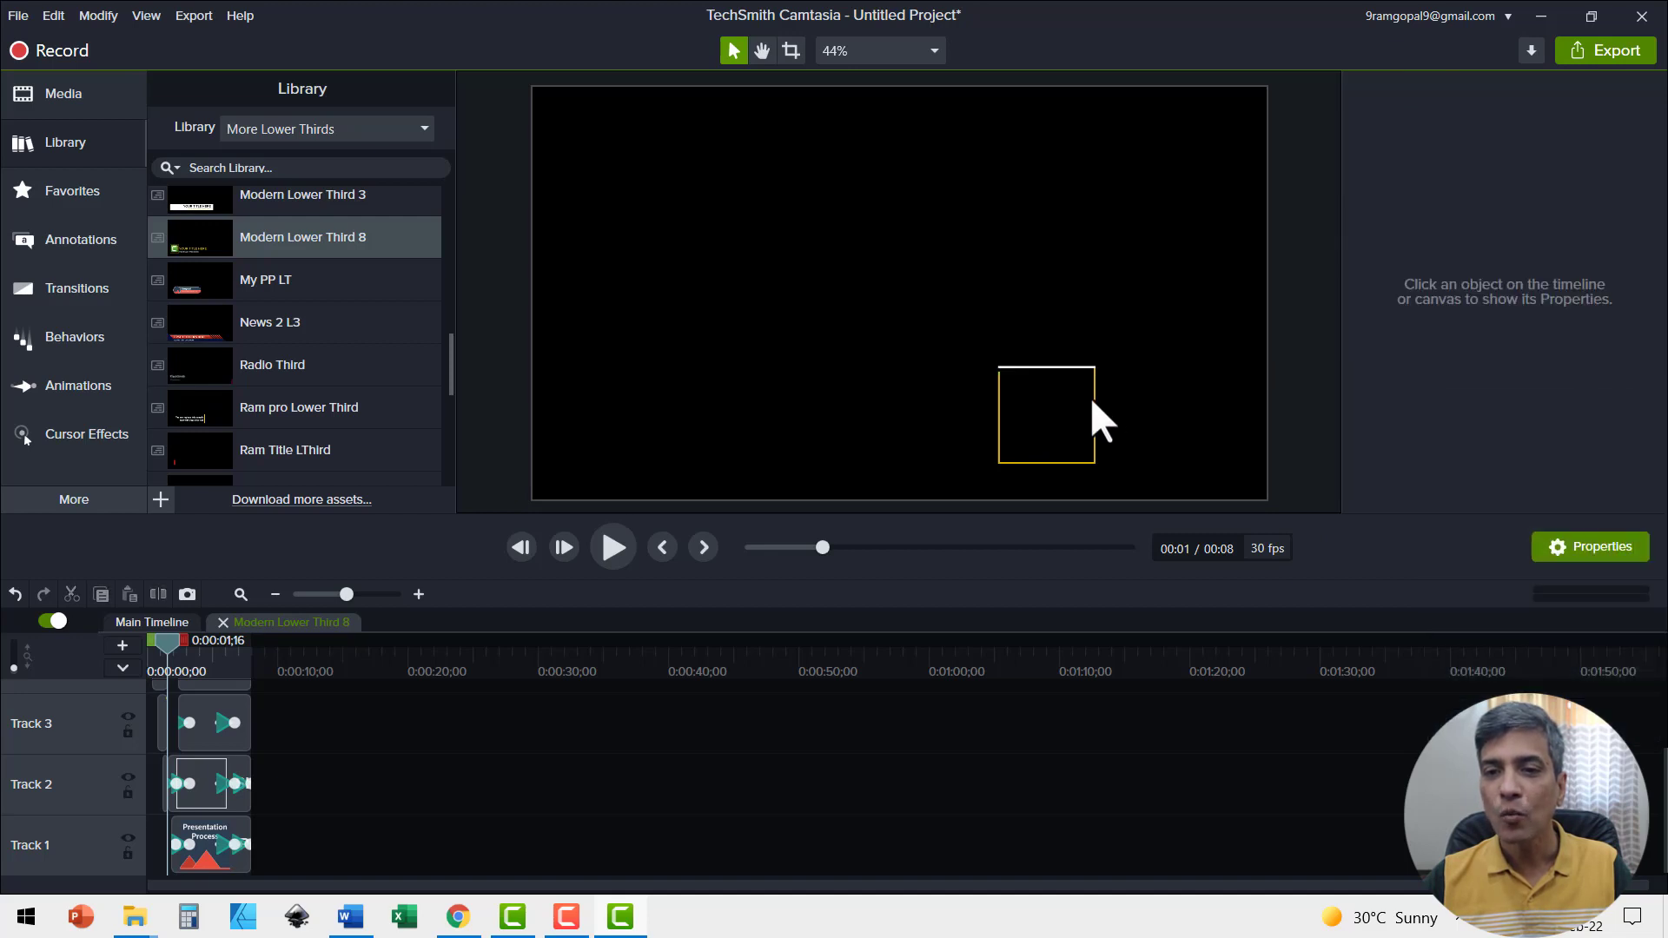
{"action": "left_click", "coordinate": [1094, 397]}
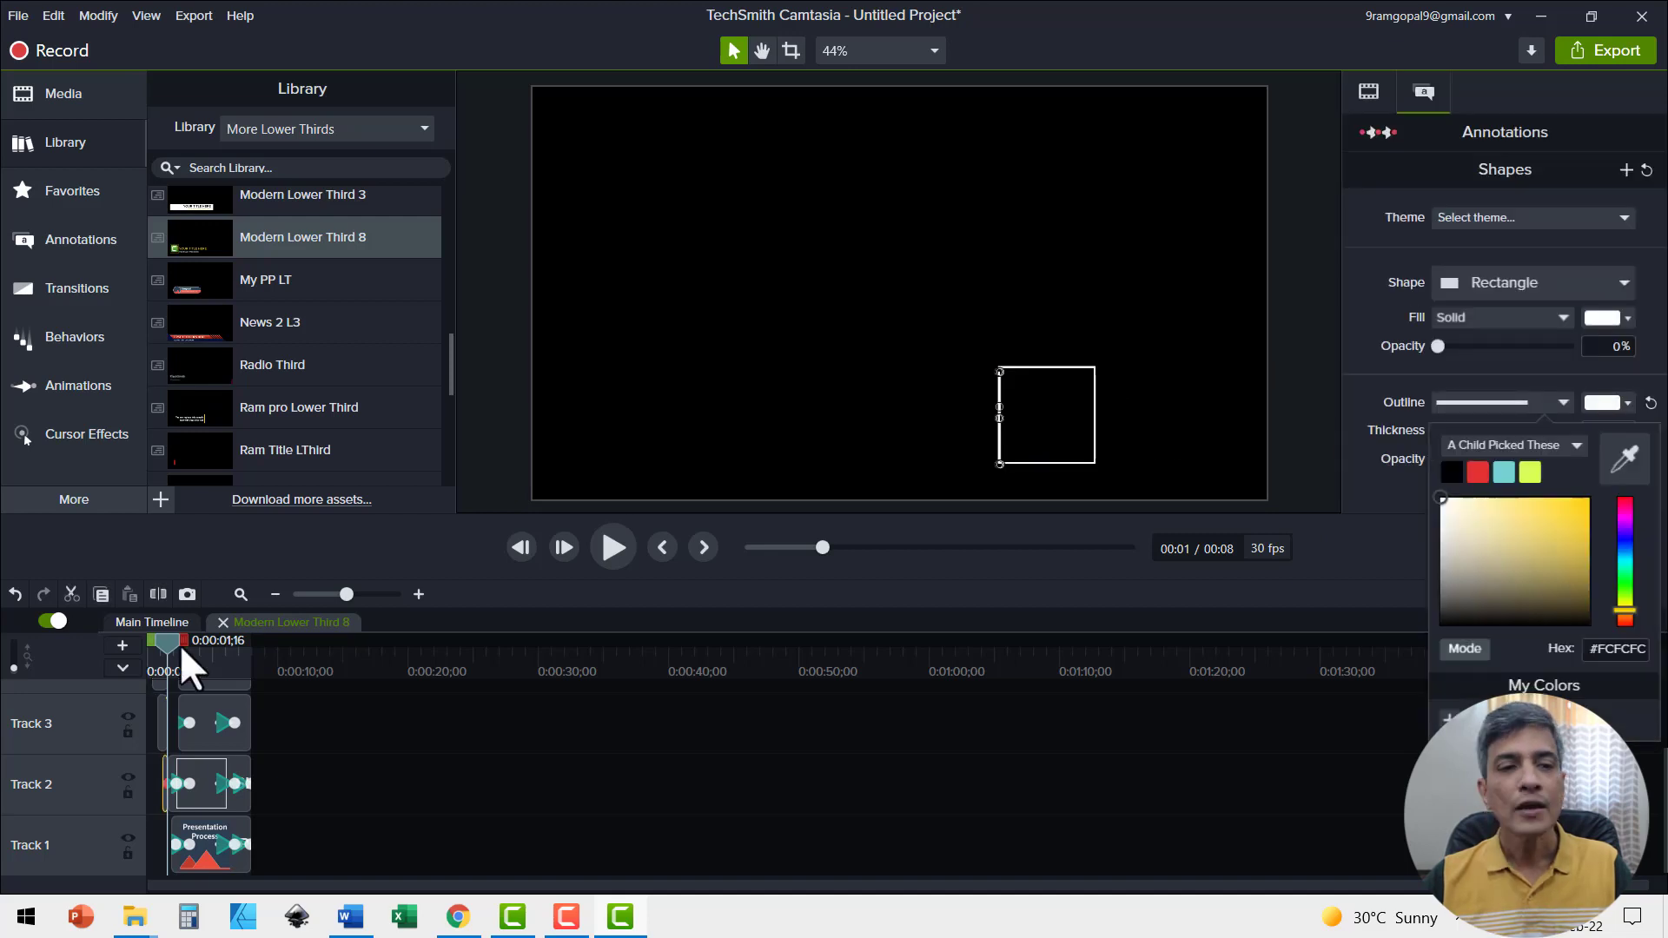
{"action": "left_click_drag", "start_coordinate": [170, 638], "coordinate": [268, 684]}
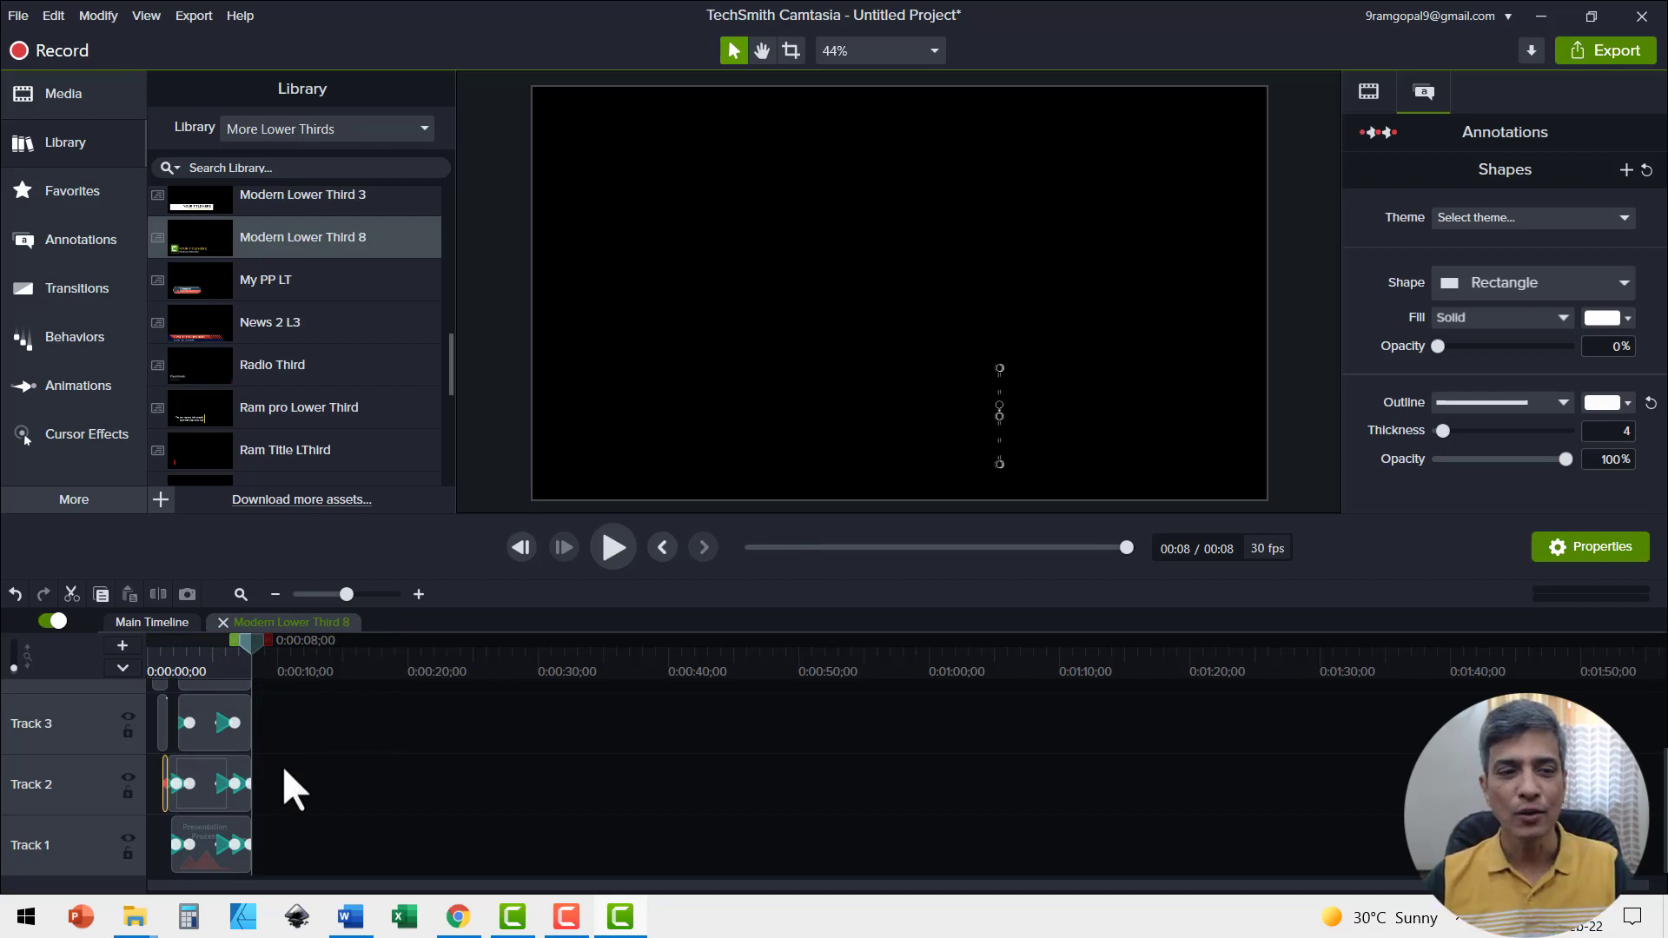
Step: Lock Track 2 in the lower third group, then select the Presentation Process logo
{"action": "left_click", "coordinate": [127, 792]}
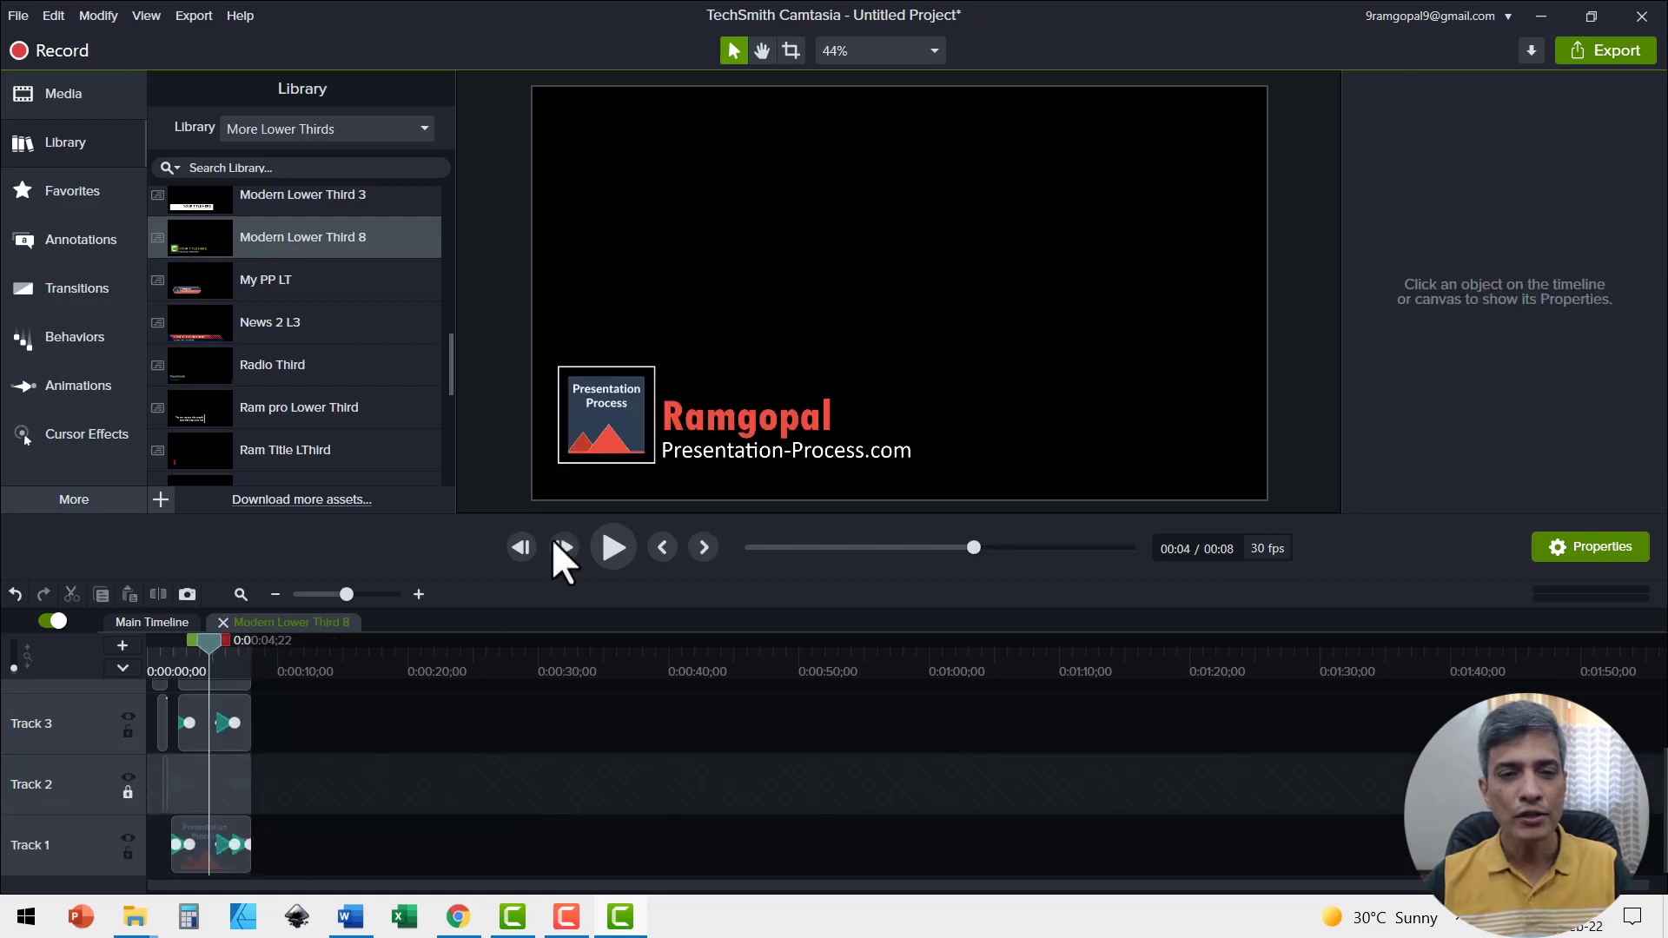
{"action": "left_click", "coordinate": [611, 432]}
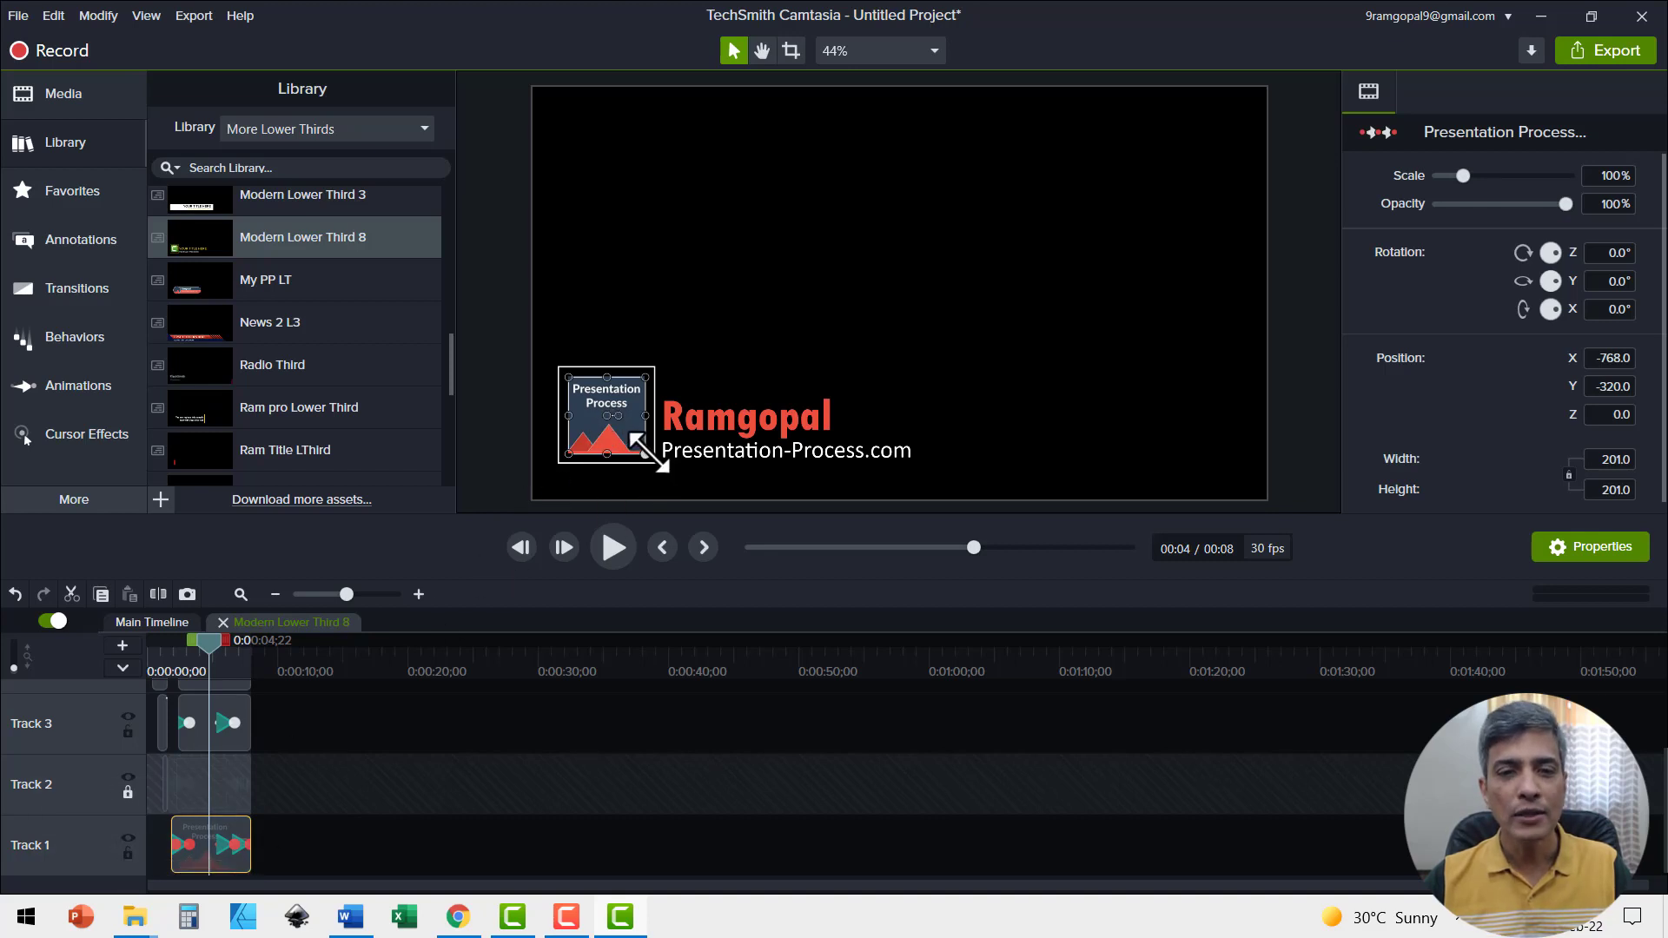
Step: Enlarge the logo to about 127%, return to the main timeline and preview the lower third
{"action": "left_click_drag", "start_coordinate": [646, 452], "coordinate": [655, 464]}
{"action": "left_click", "coordinate": [223, 622]}
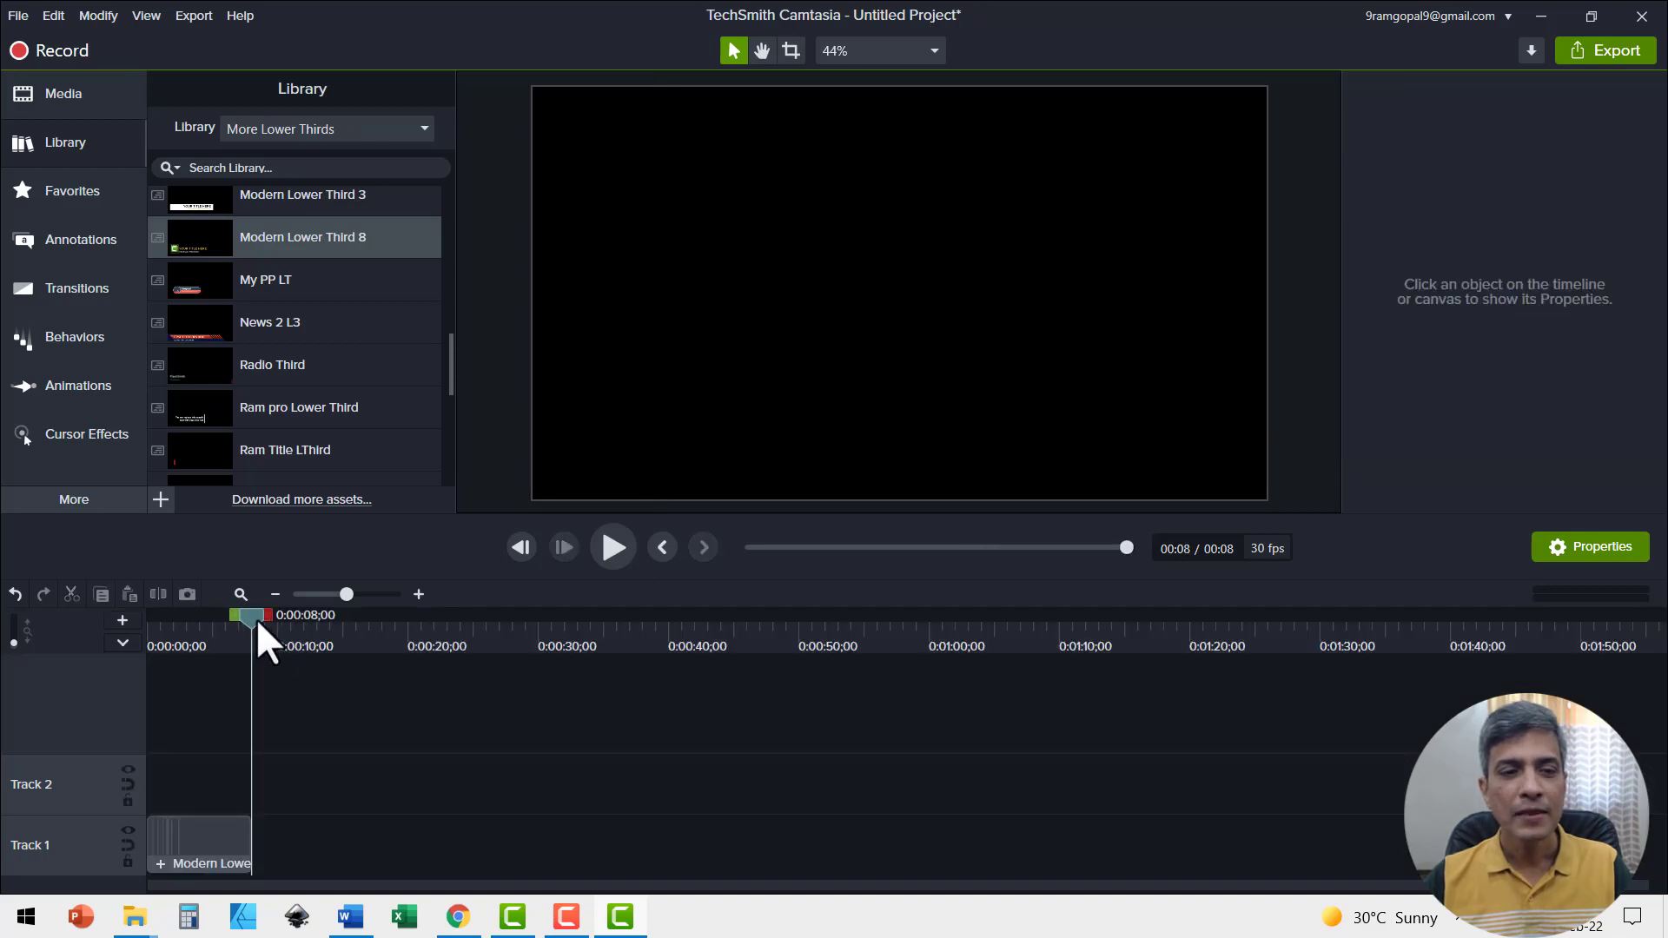
{"action": "left_click", "coordinate": [613, 547]}
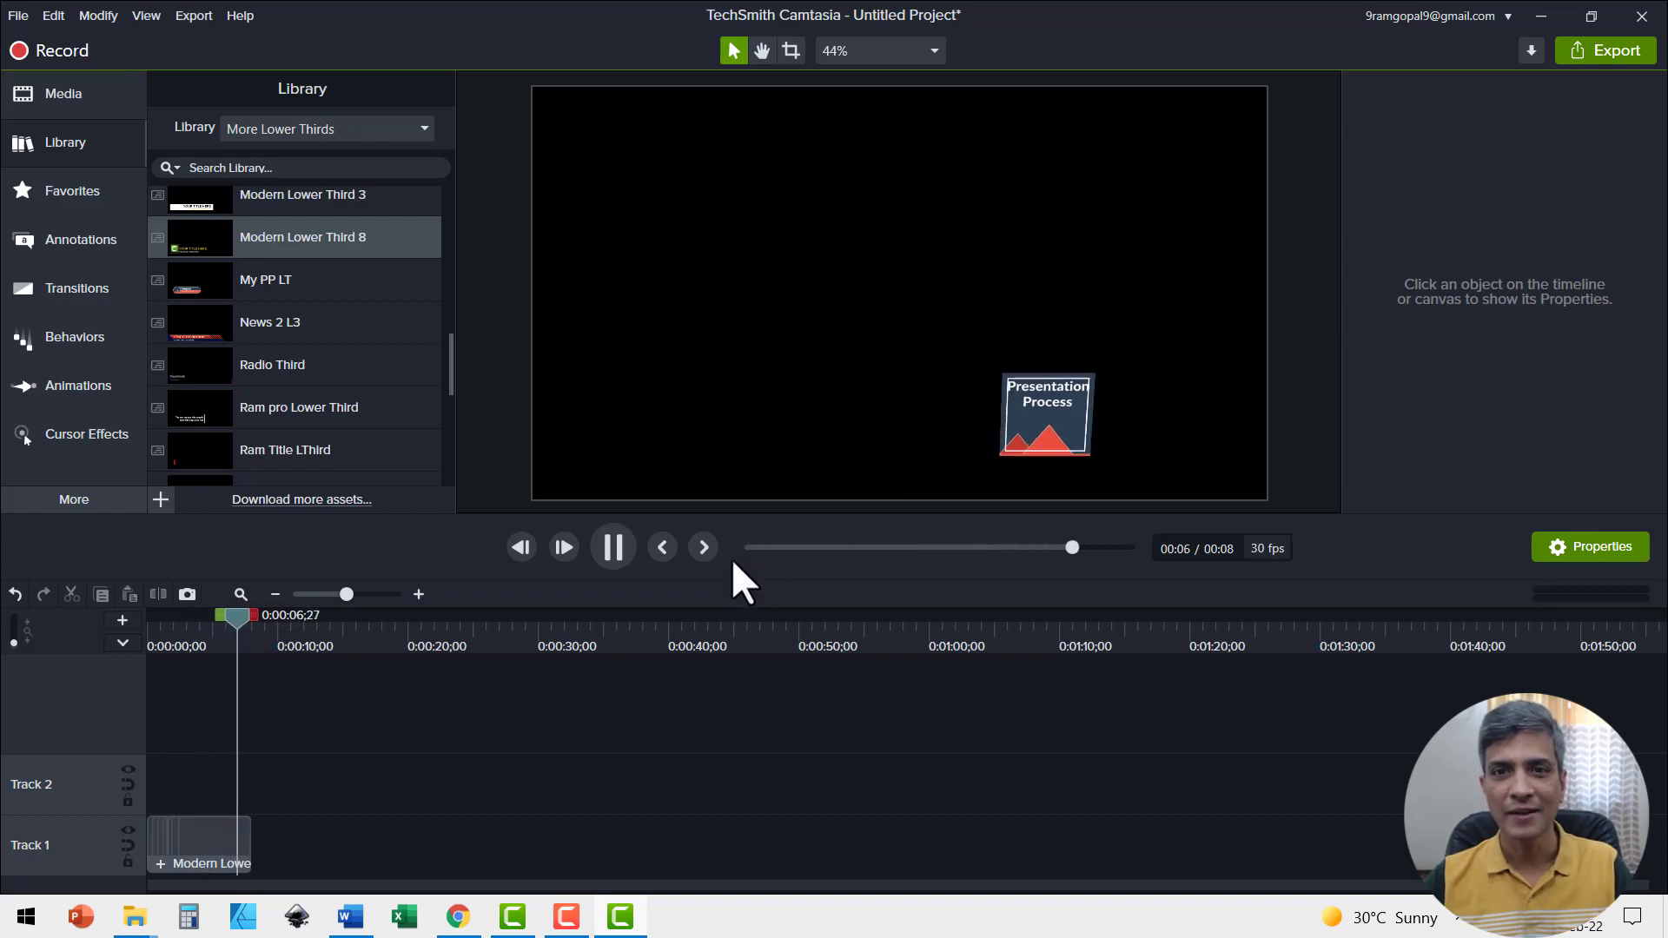
{"action": "left_click", "coordinate": [200, 842]}
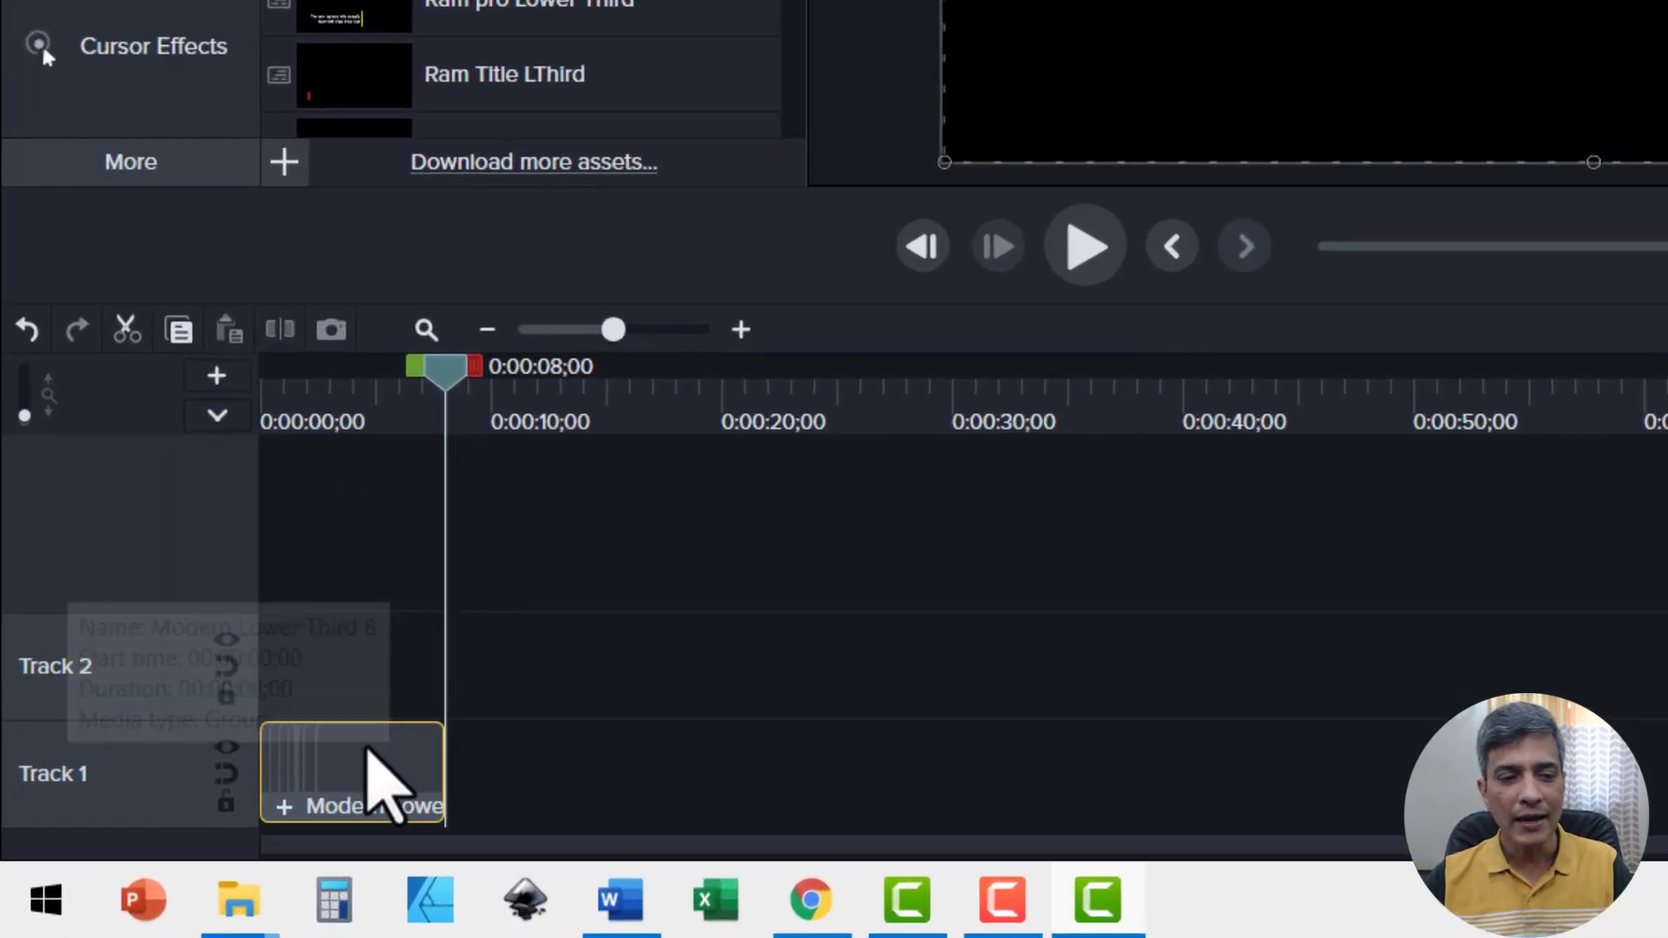
Step: Add the lower third clip to the More Lower Thirds library named 'New LT PP'
{"action": "right_click", "coordinate": [368, 754]}
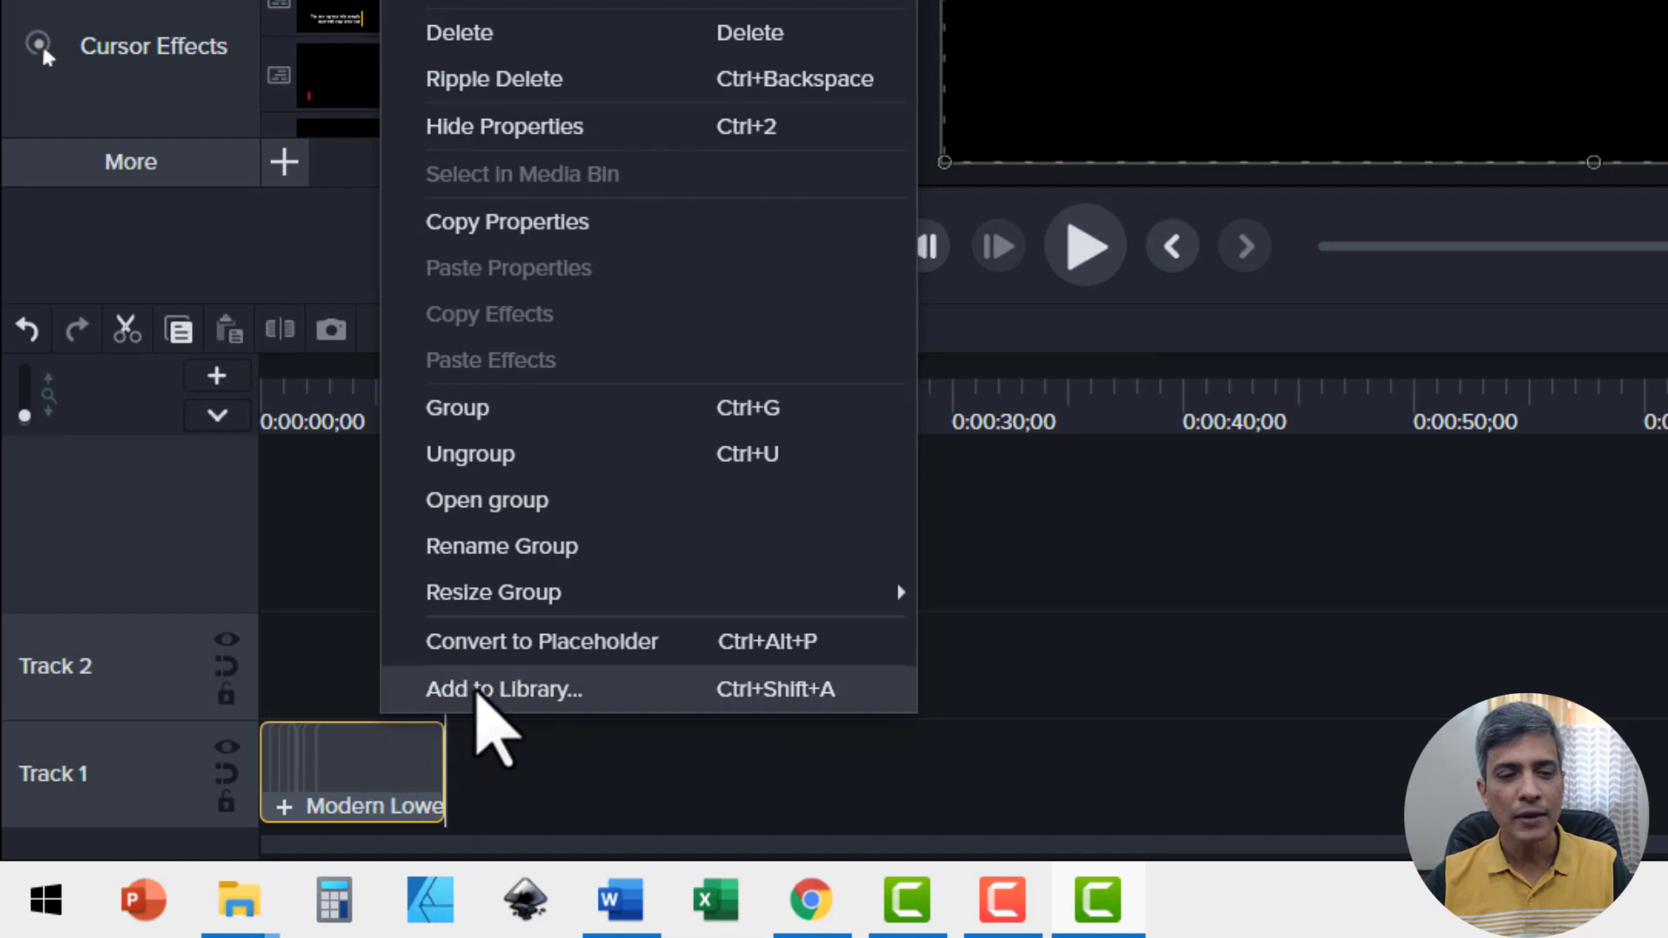
{"action": "left_click", "coordinate": [480, 686]}
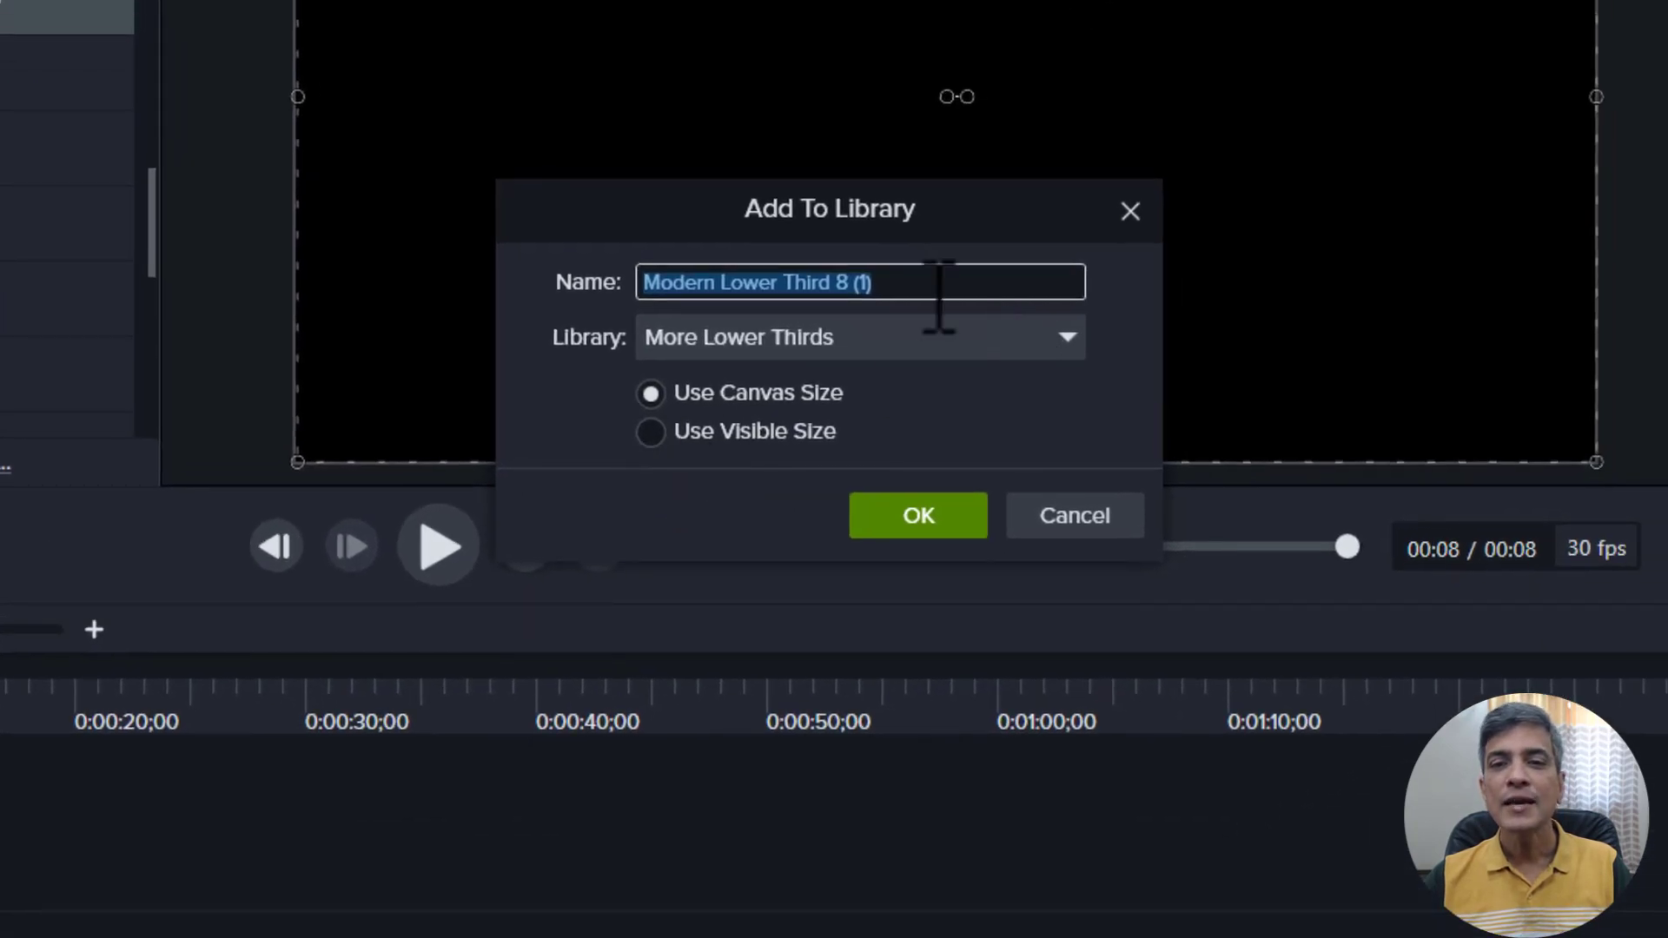
{"action": "type", "text": "New LT PP"}
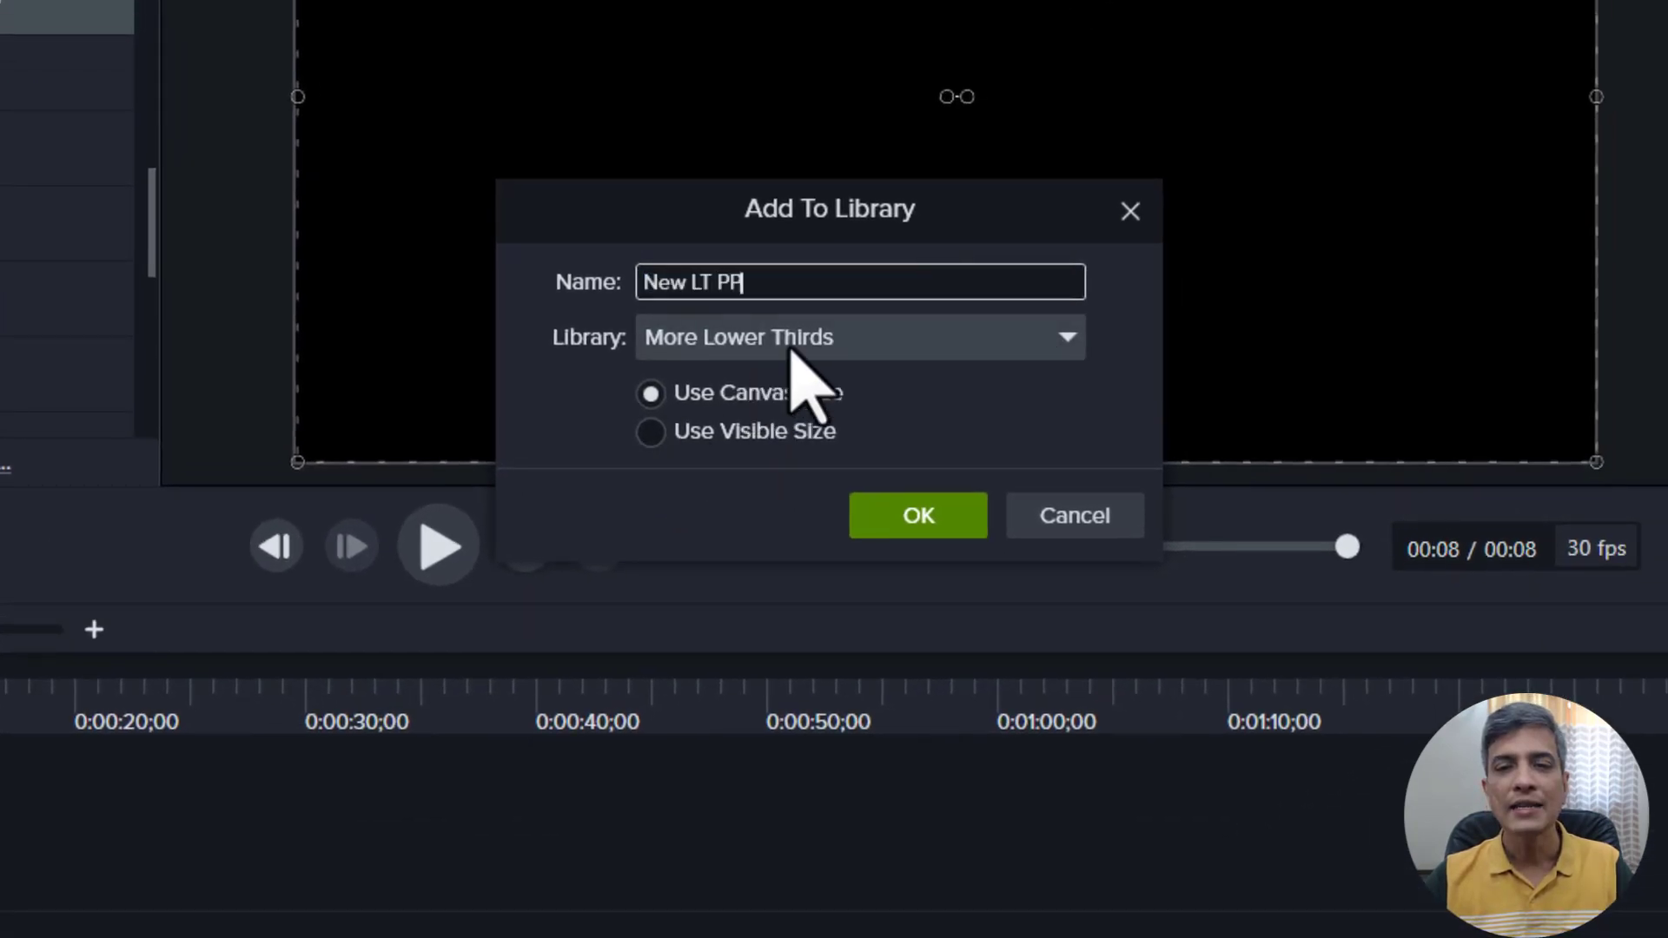
{"action": "left_click", "coordinate": [932, 521]}
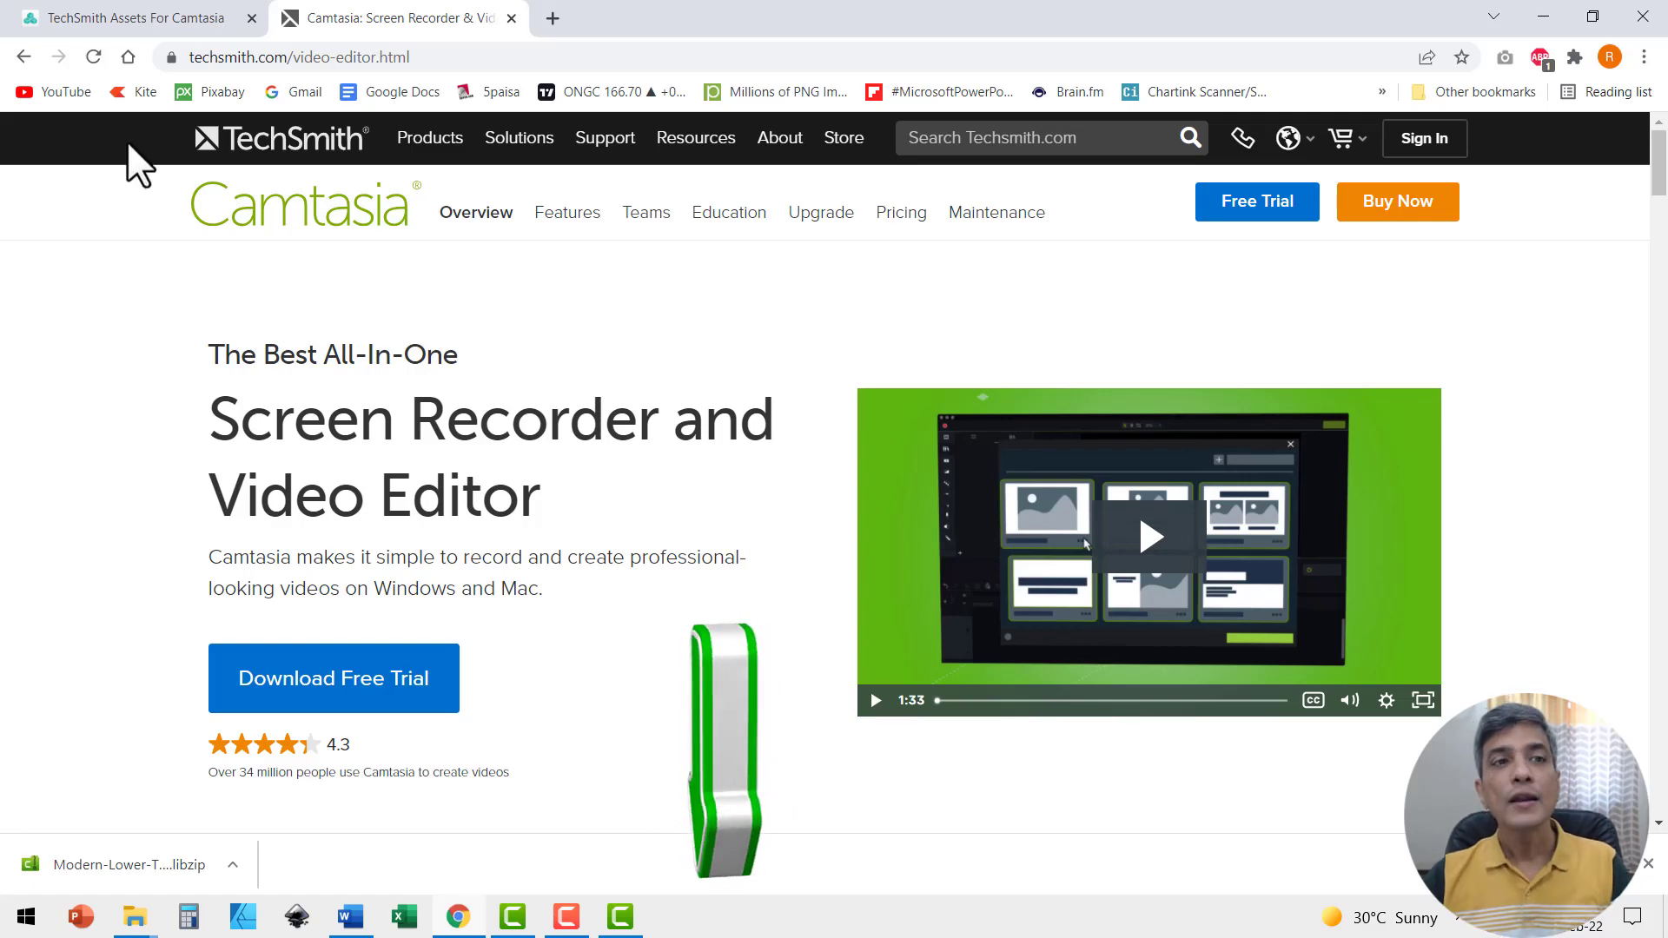
Step: On the TechSmith Assets page, scroll the Lower Third results to Minimal Lower Third 2
{"action": "left_click", "coordinate": [151, 10]}
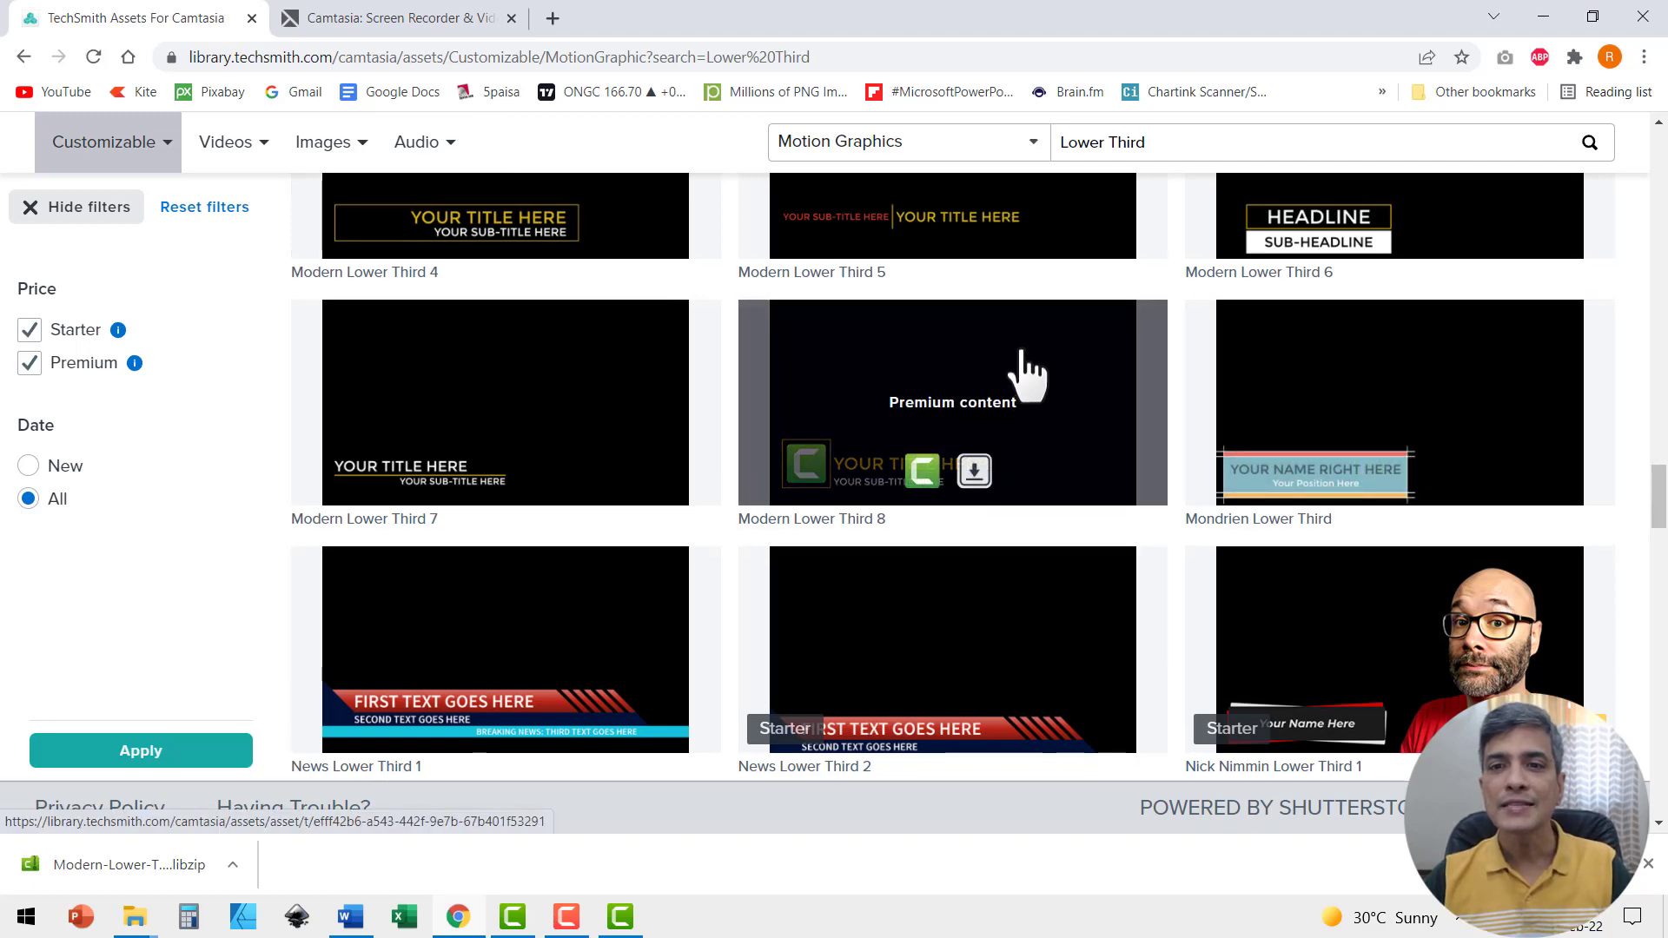
{"action": "scroll", "coordinate": [1011, 374], "scroll_direction": "up", "scroll_amount": 10}
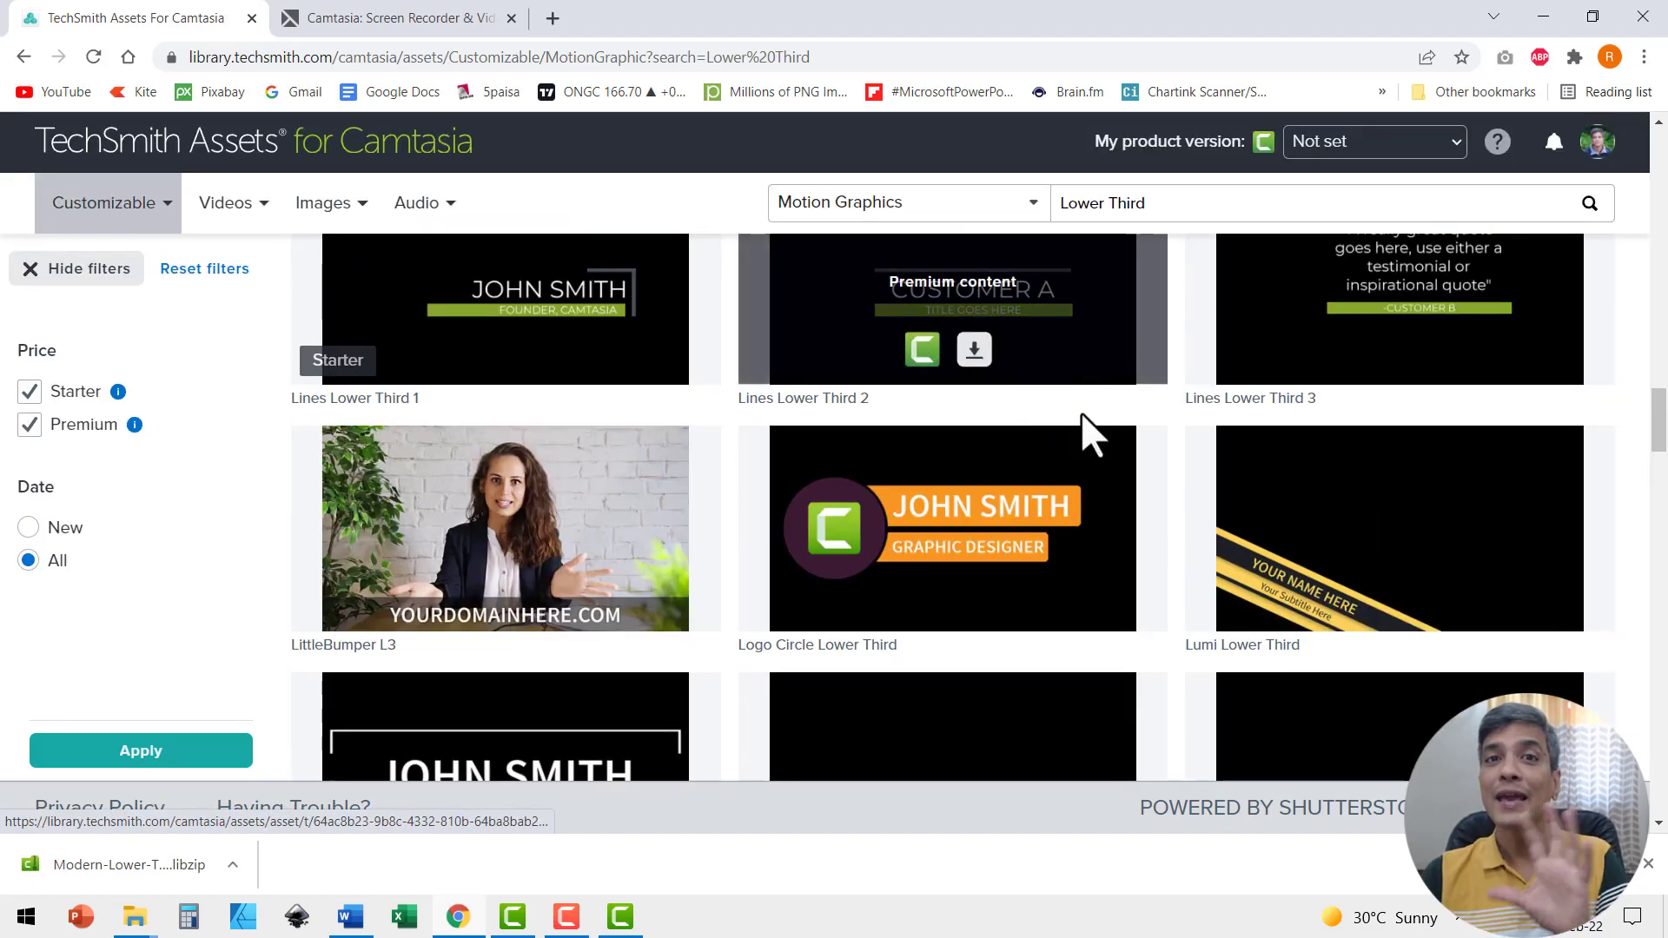
{"action": "scroll", "coordinate": [1086, 425], "scroll_direction": "up", "scroll_amount": 6}
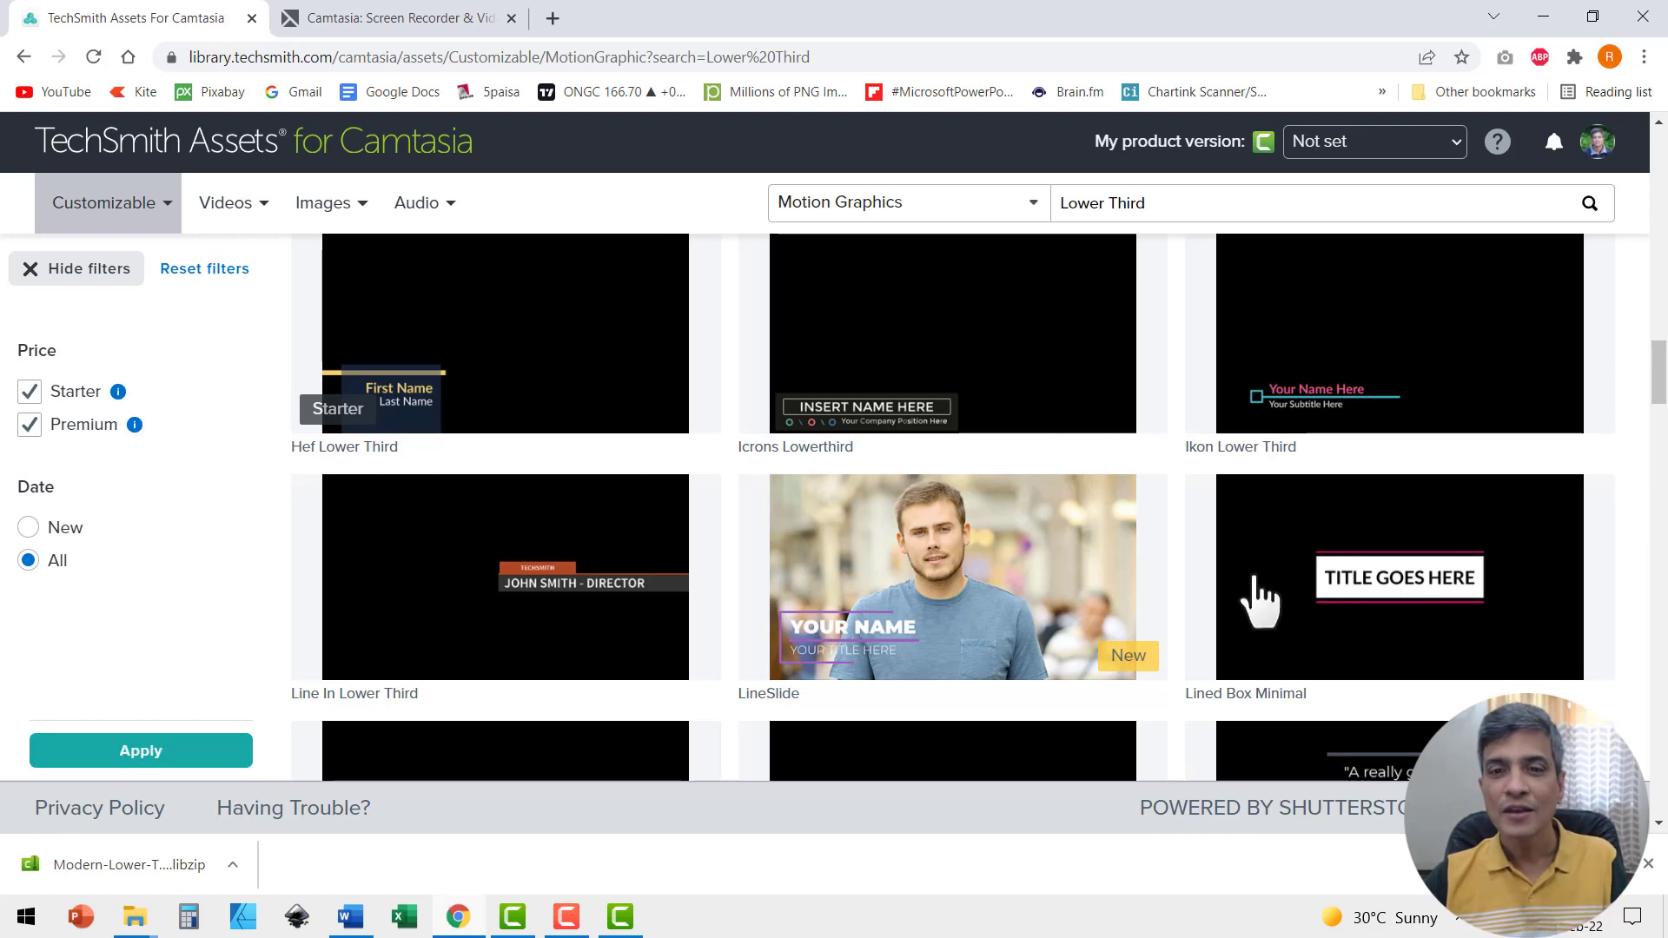
{"action": "scroll", "coordinate": [1188, 365], "scroll_direction": "up", "scroll_amount": 14}
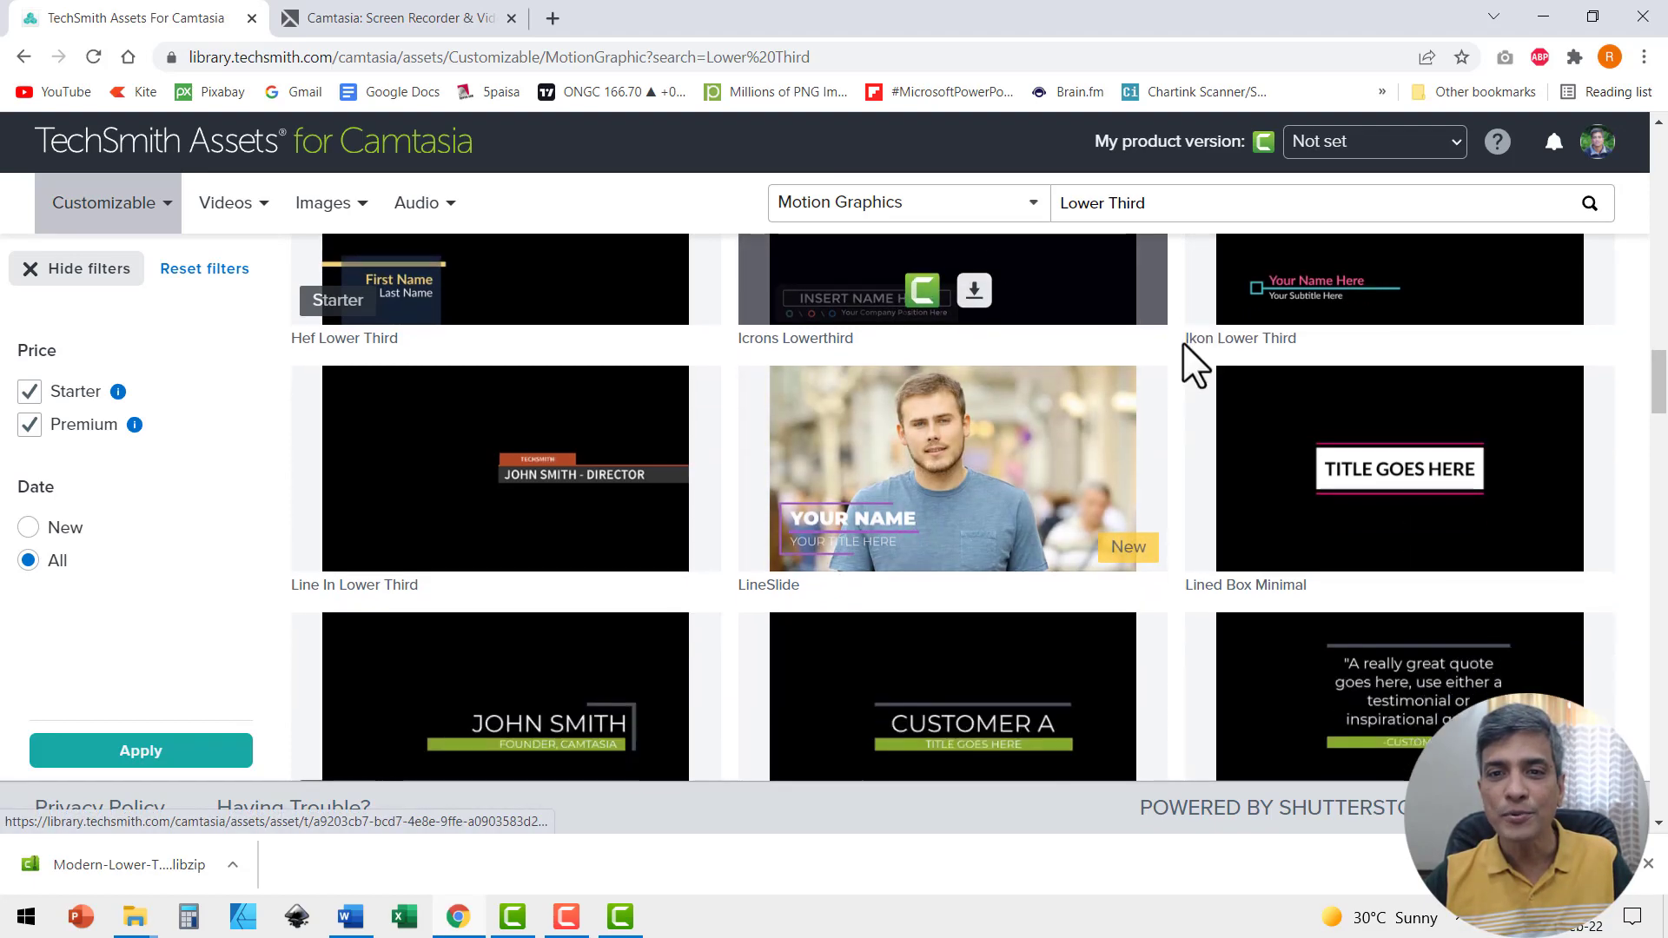
{"action": "scroll", "coordinate": [1186, 360], "scroll_direction": "down", "scroll_amount": 20}
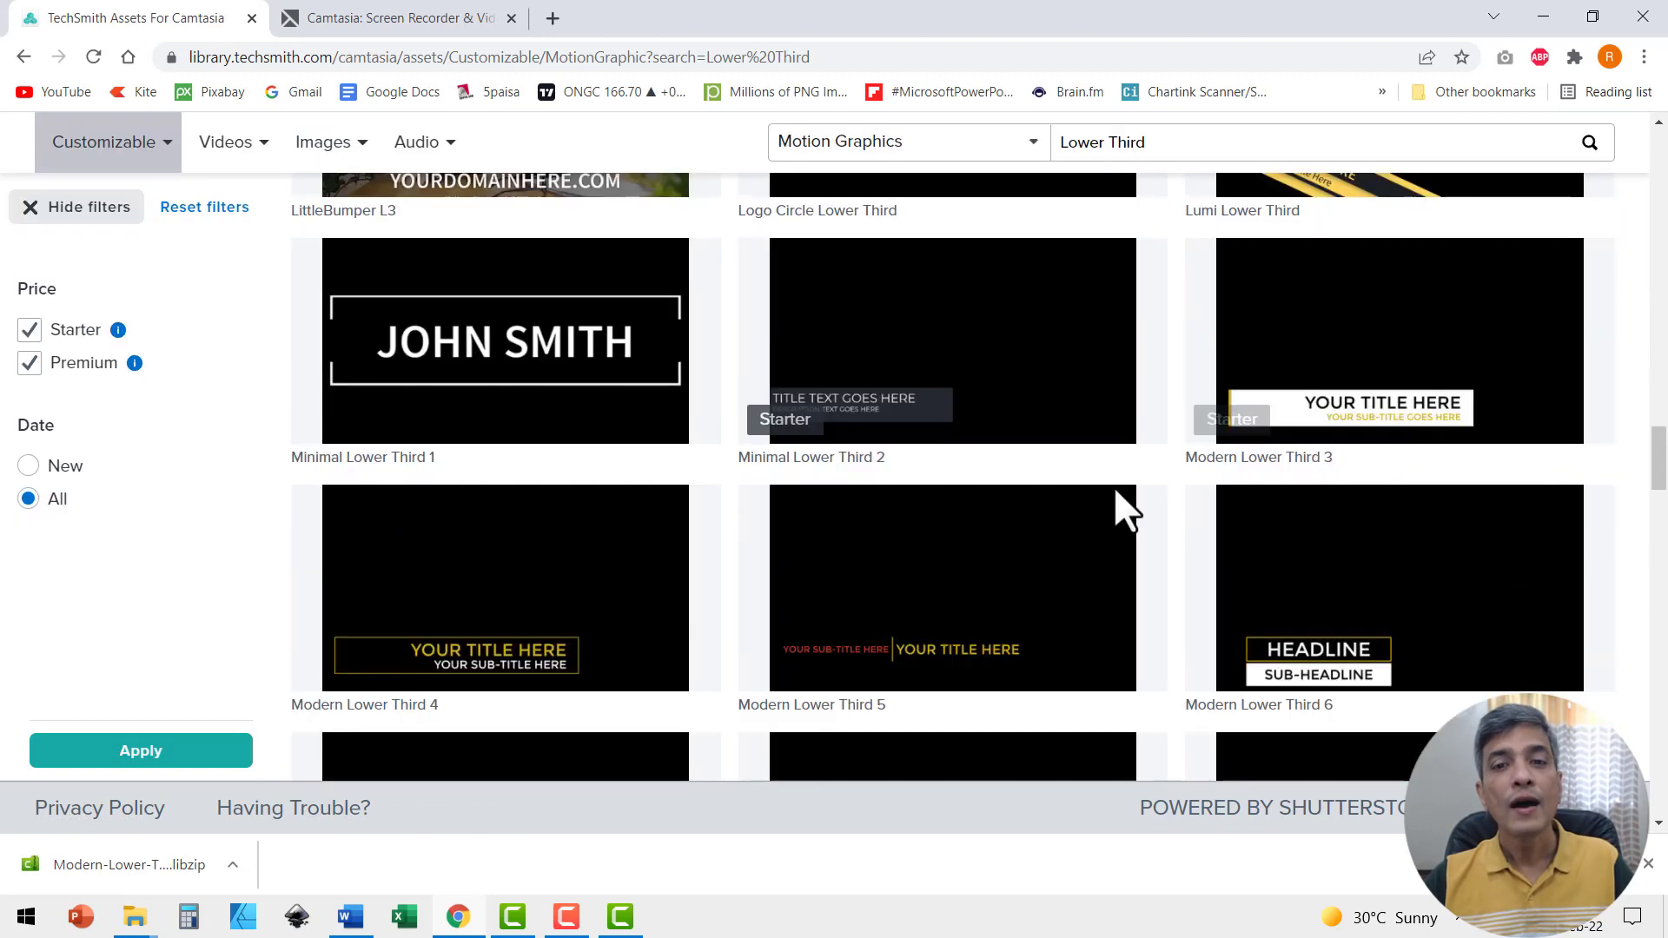
{"action": "mouse_move", "coordinate": [1045, 365]}
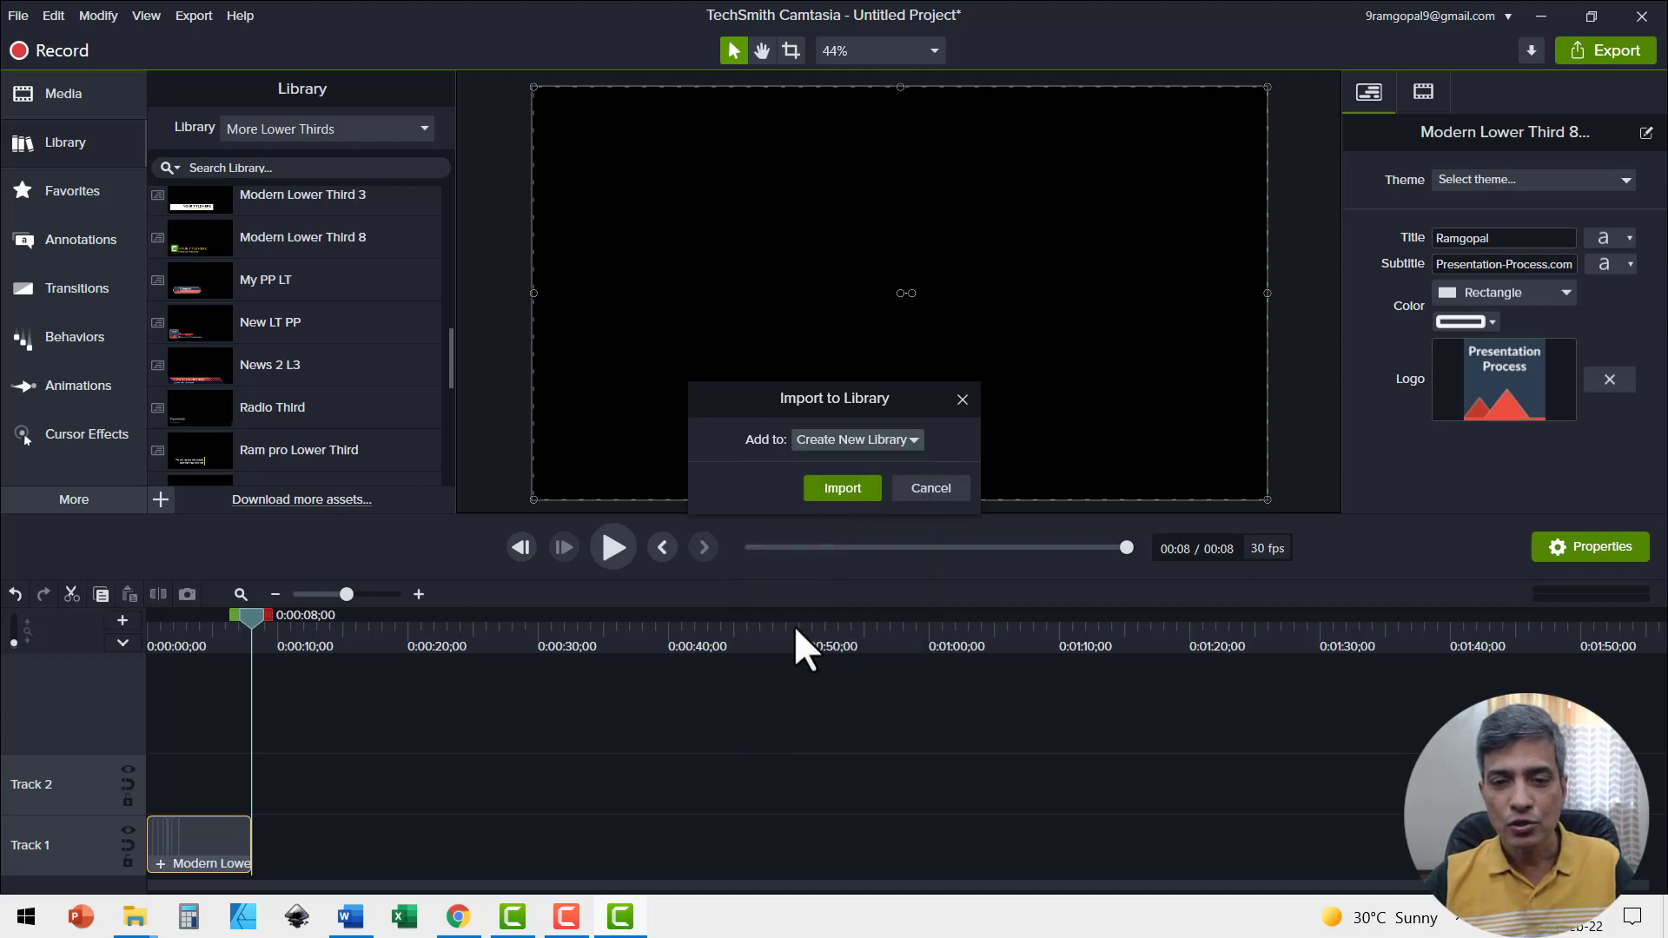
Step: Import Minimal 2 L3 into More Lower Thirds, place it on Track 1 and preview it
{"action": "left_click", "coordinate": [793, 625]}
{"action": "left_click", "coordinate": [843, 488]}
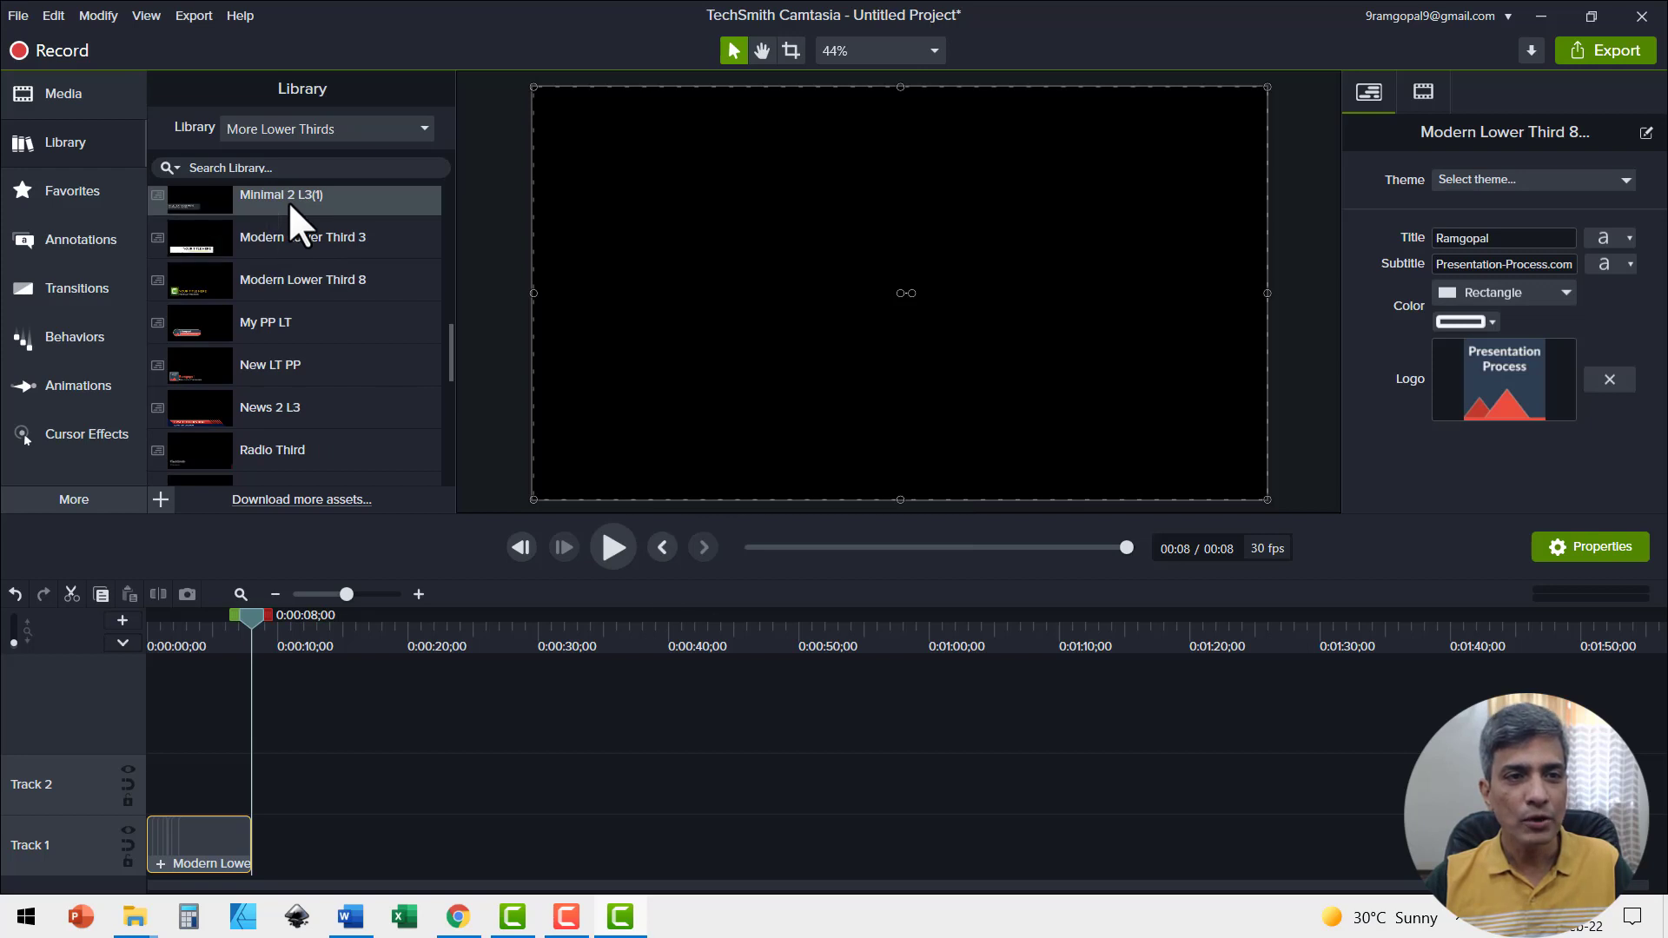
{"action": "left_click_drag", "start_coordinate": [288, 200], "coordinate": [217, 784]}
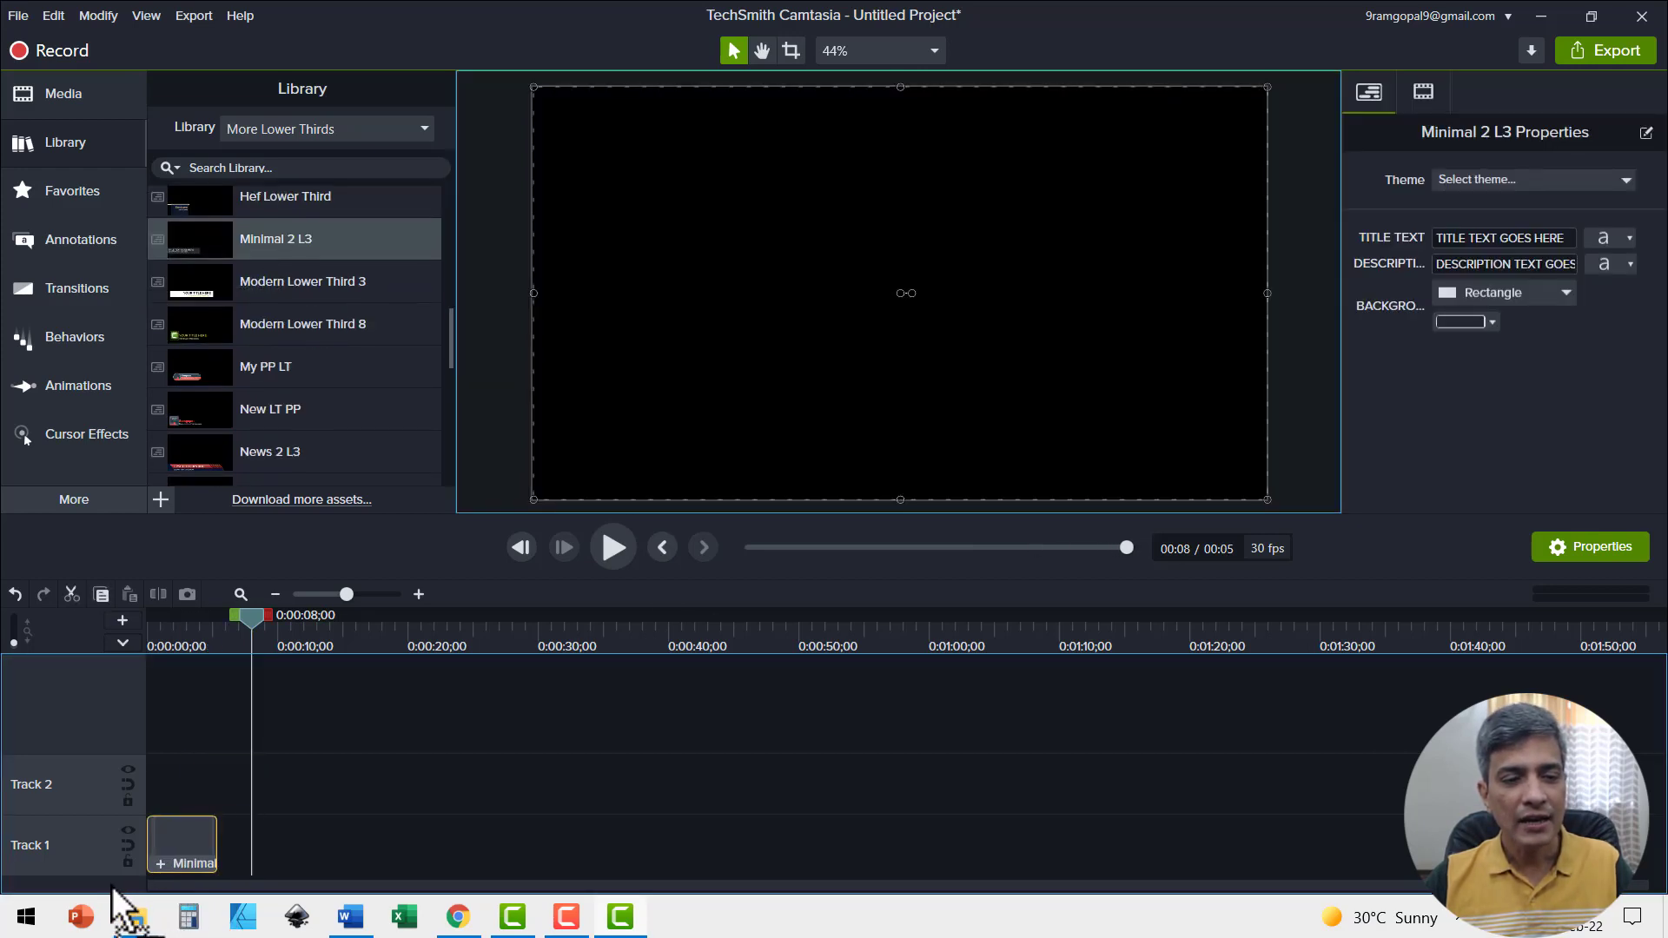
{"action": "left_click_drag", "start_coordinate": [250, 617], "coordinate": [77, 695]}
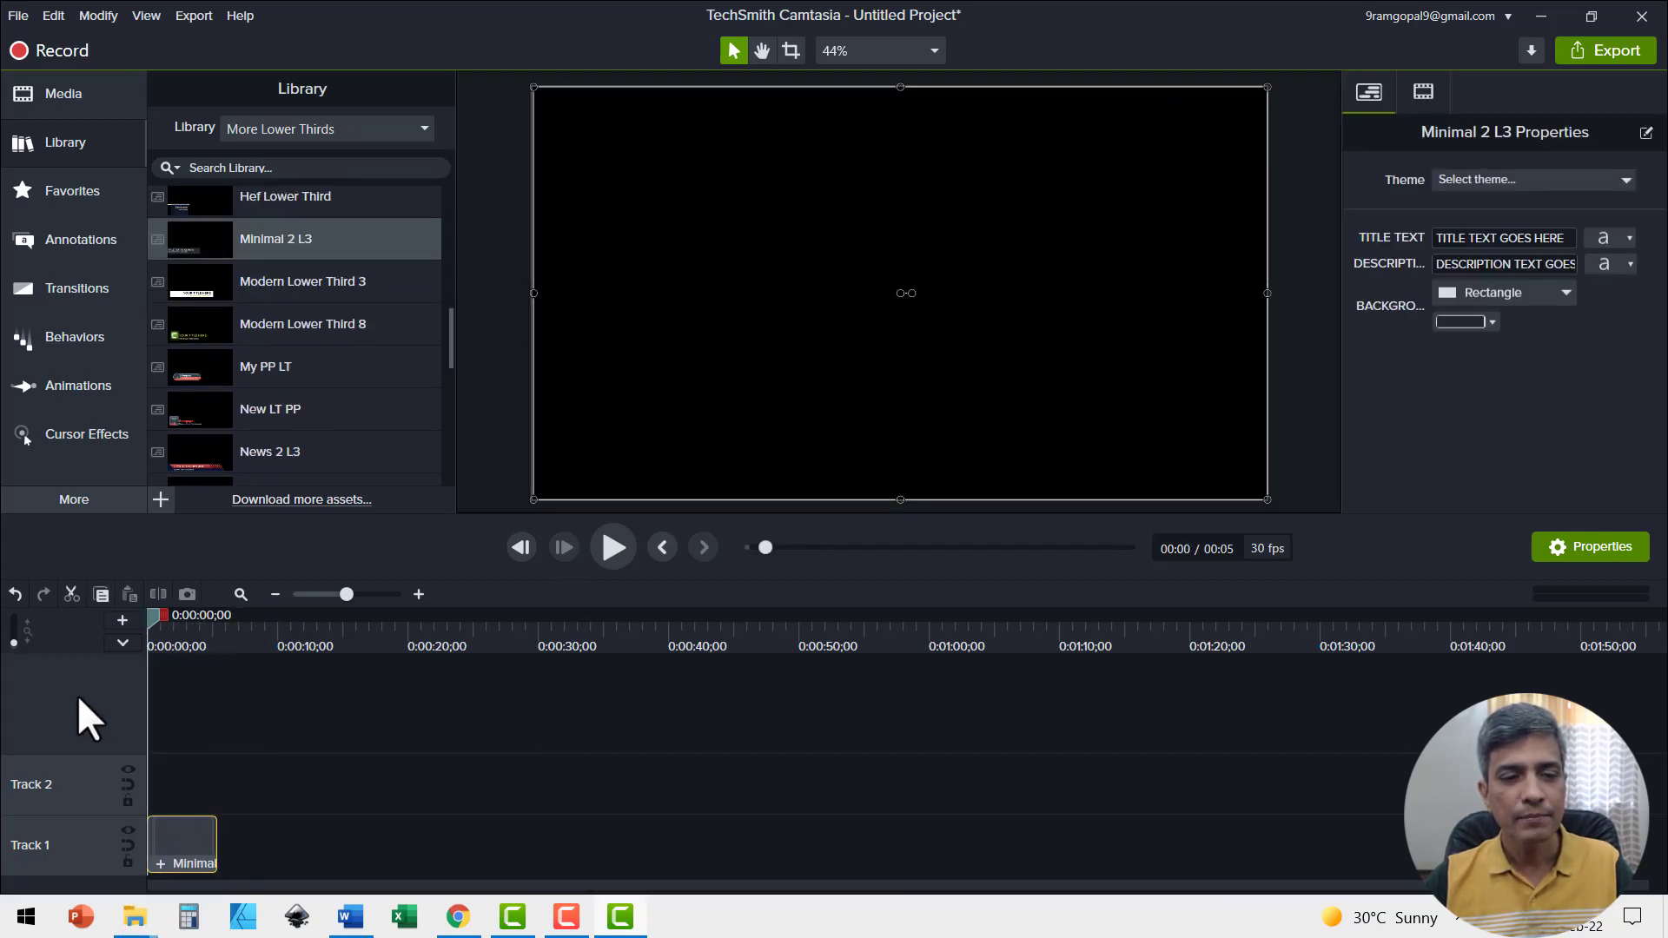
{"action": "left_click", "coordinate": [615, 552]}
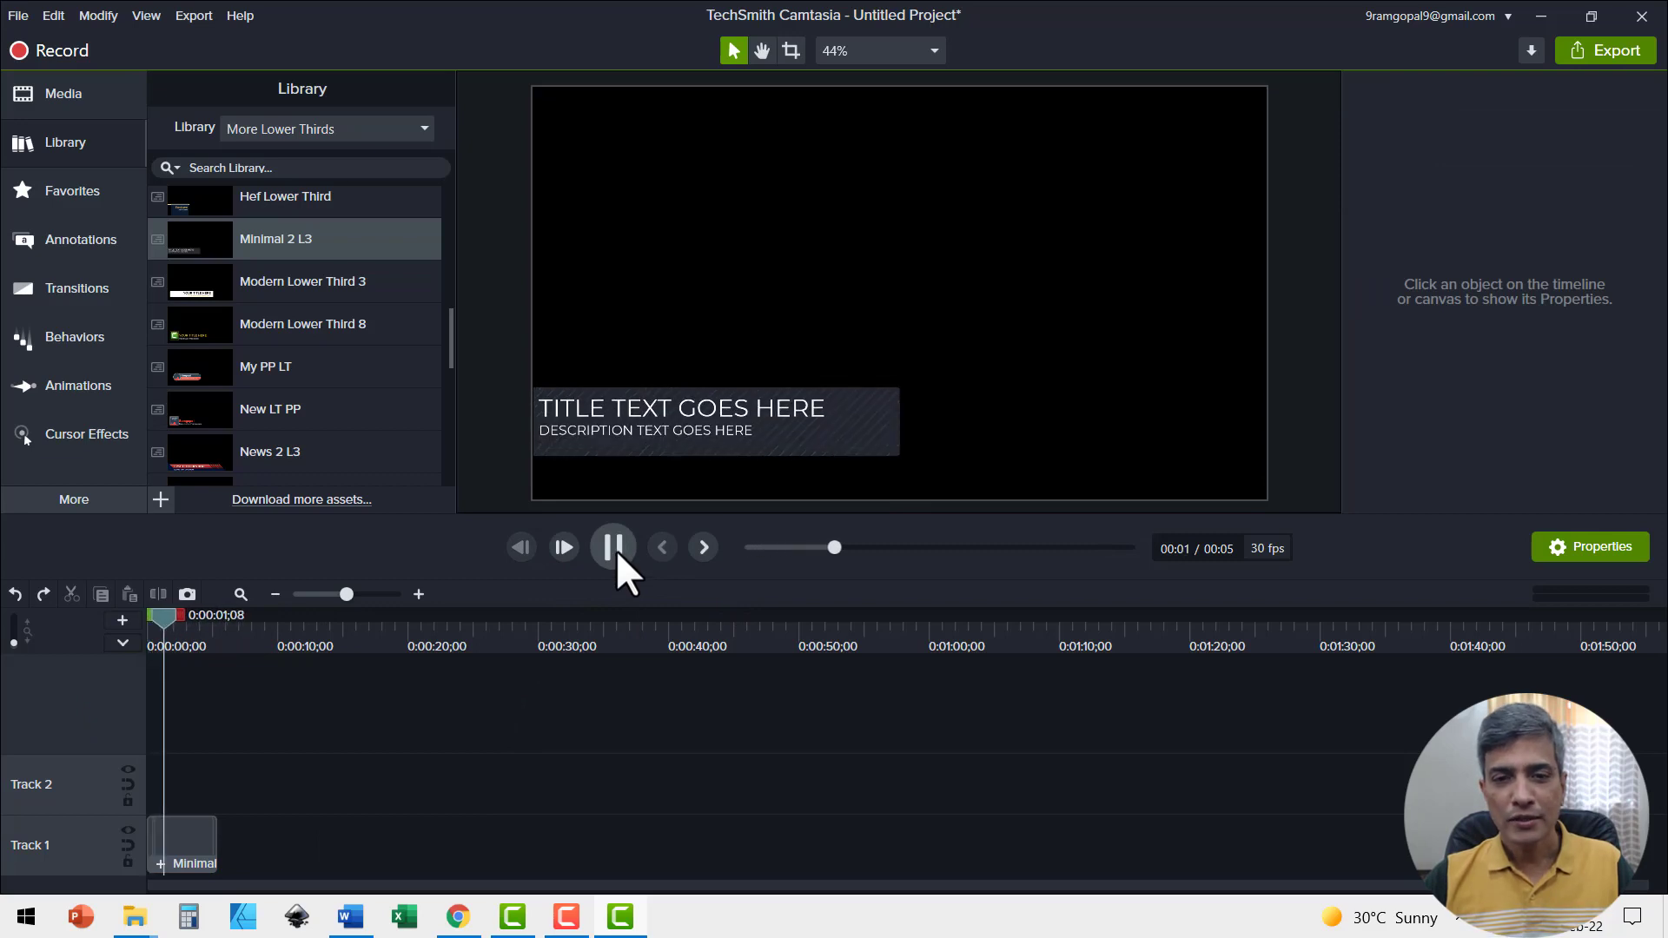
{"action": "left_click", "coordinate": [618, 540]}
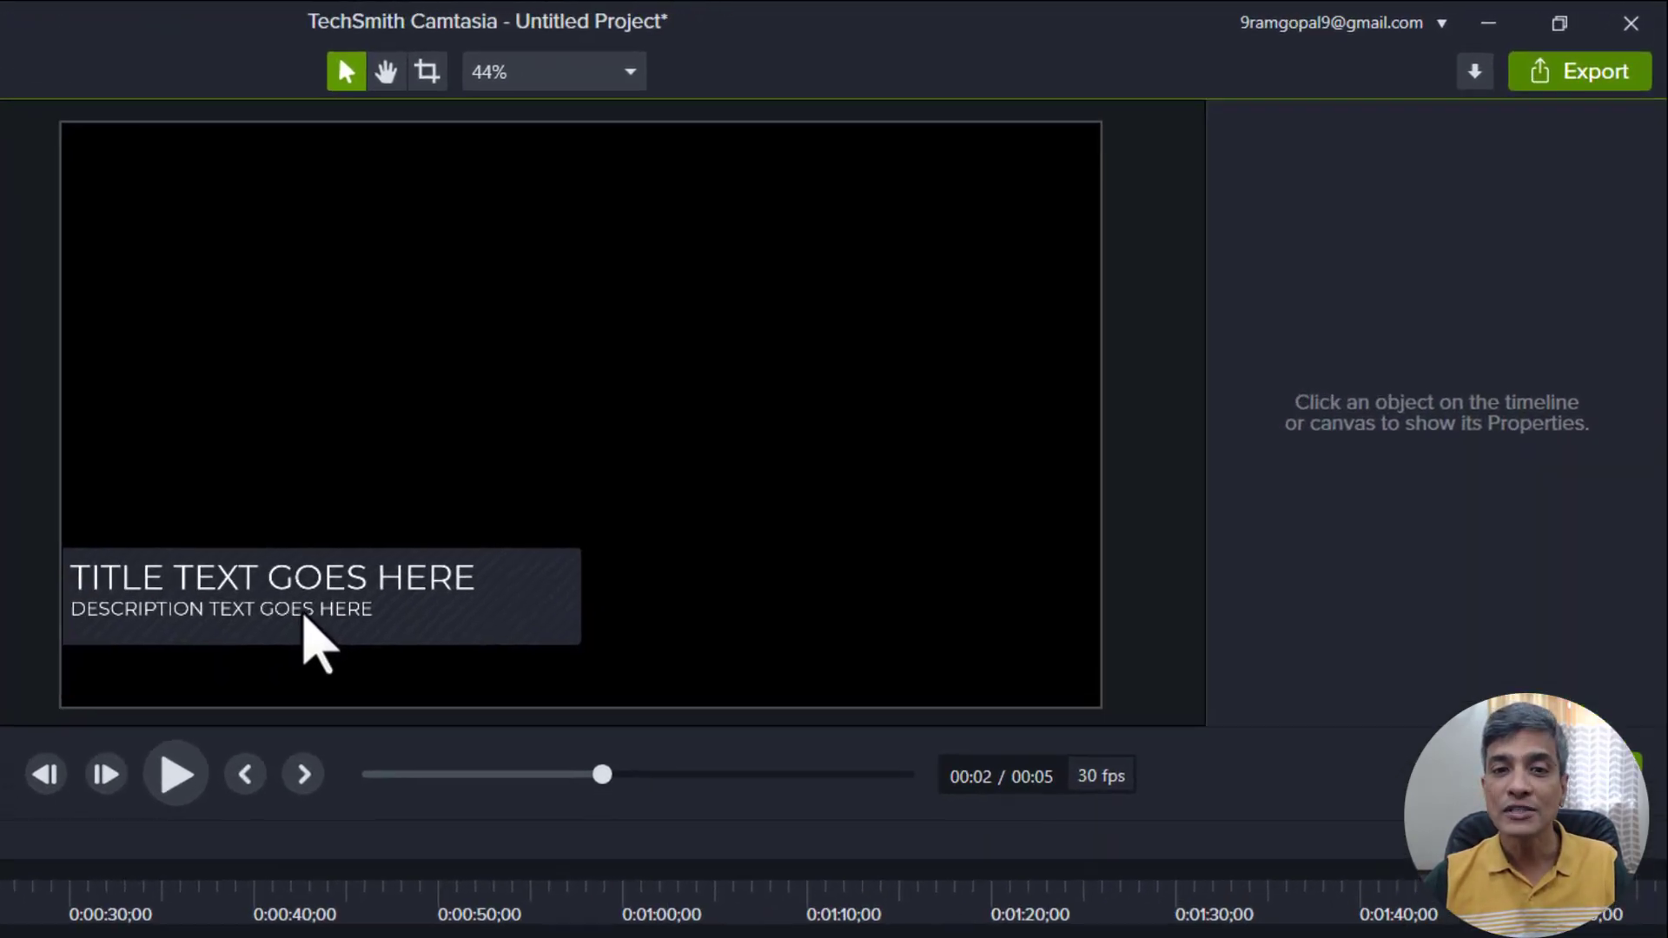
Step: Delete the description text from Minimal 2 L3, then check the background and title
{"action": "left_click", "coordinate": [306, 611]}
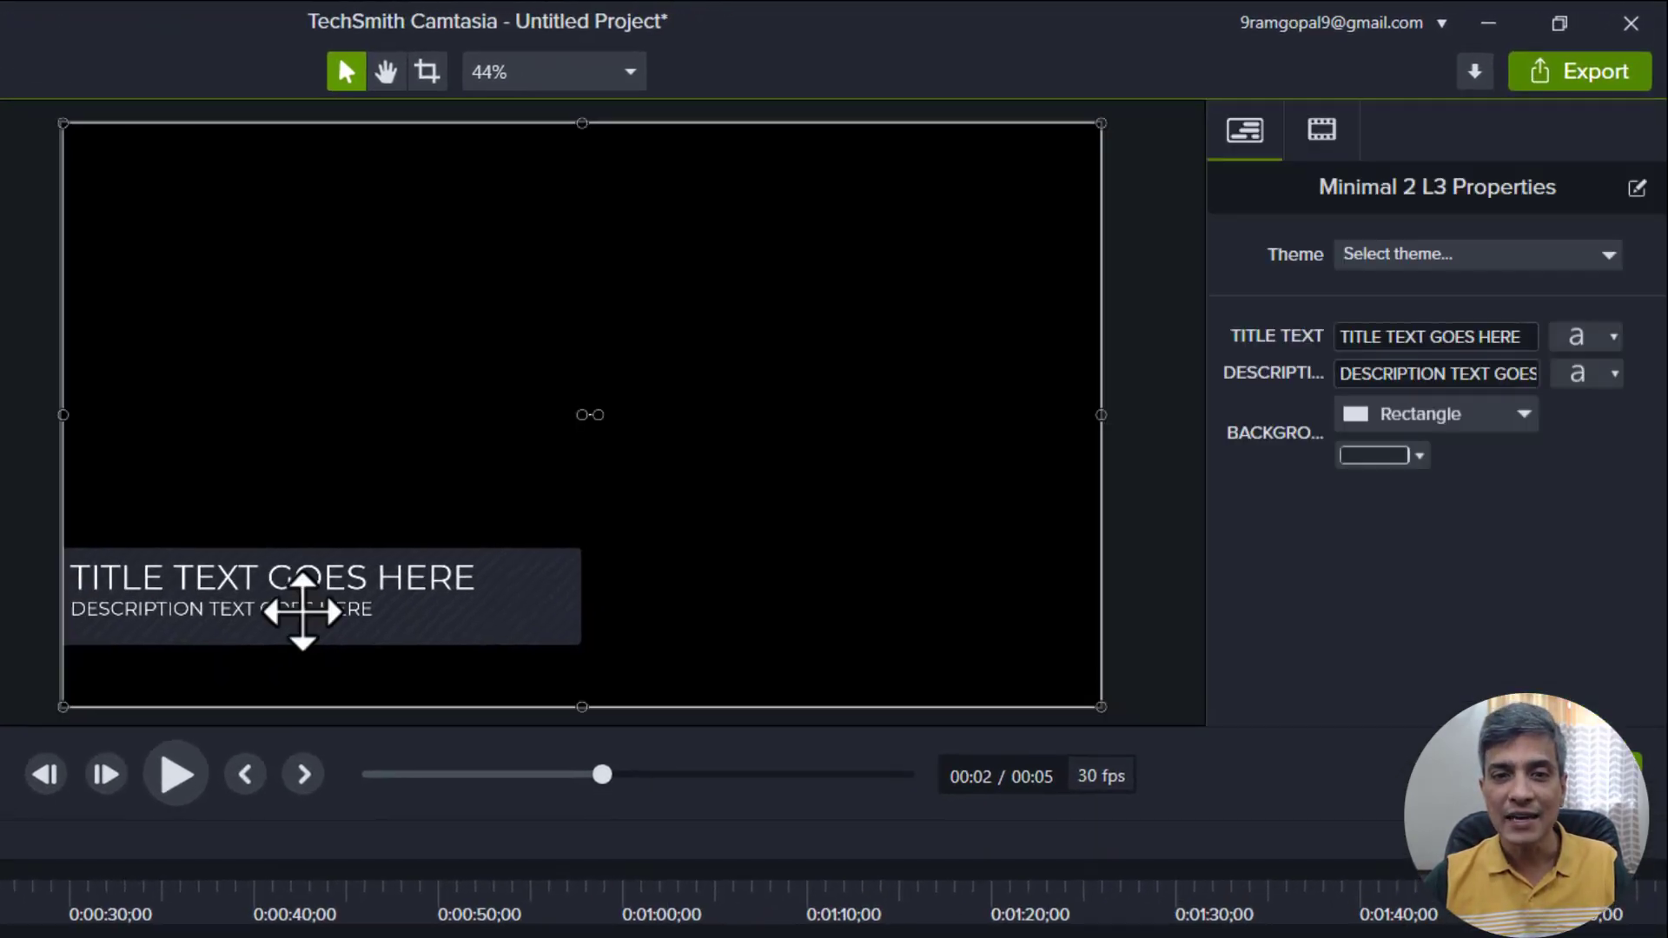
{"action": "left_click", "coordinate": [347, 625]}
{"action": "key", "text": "Delete"}
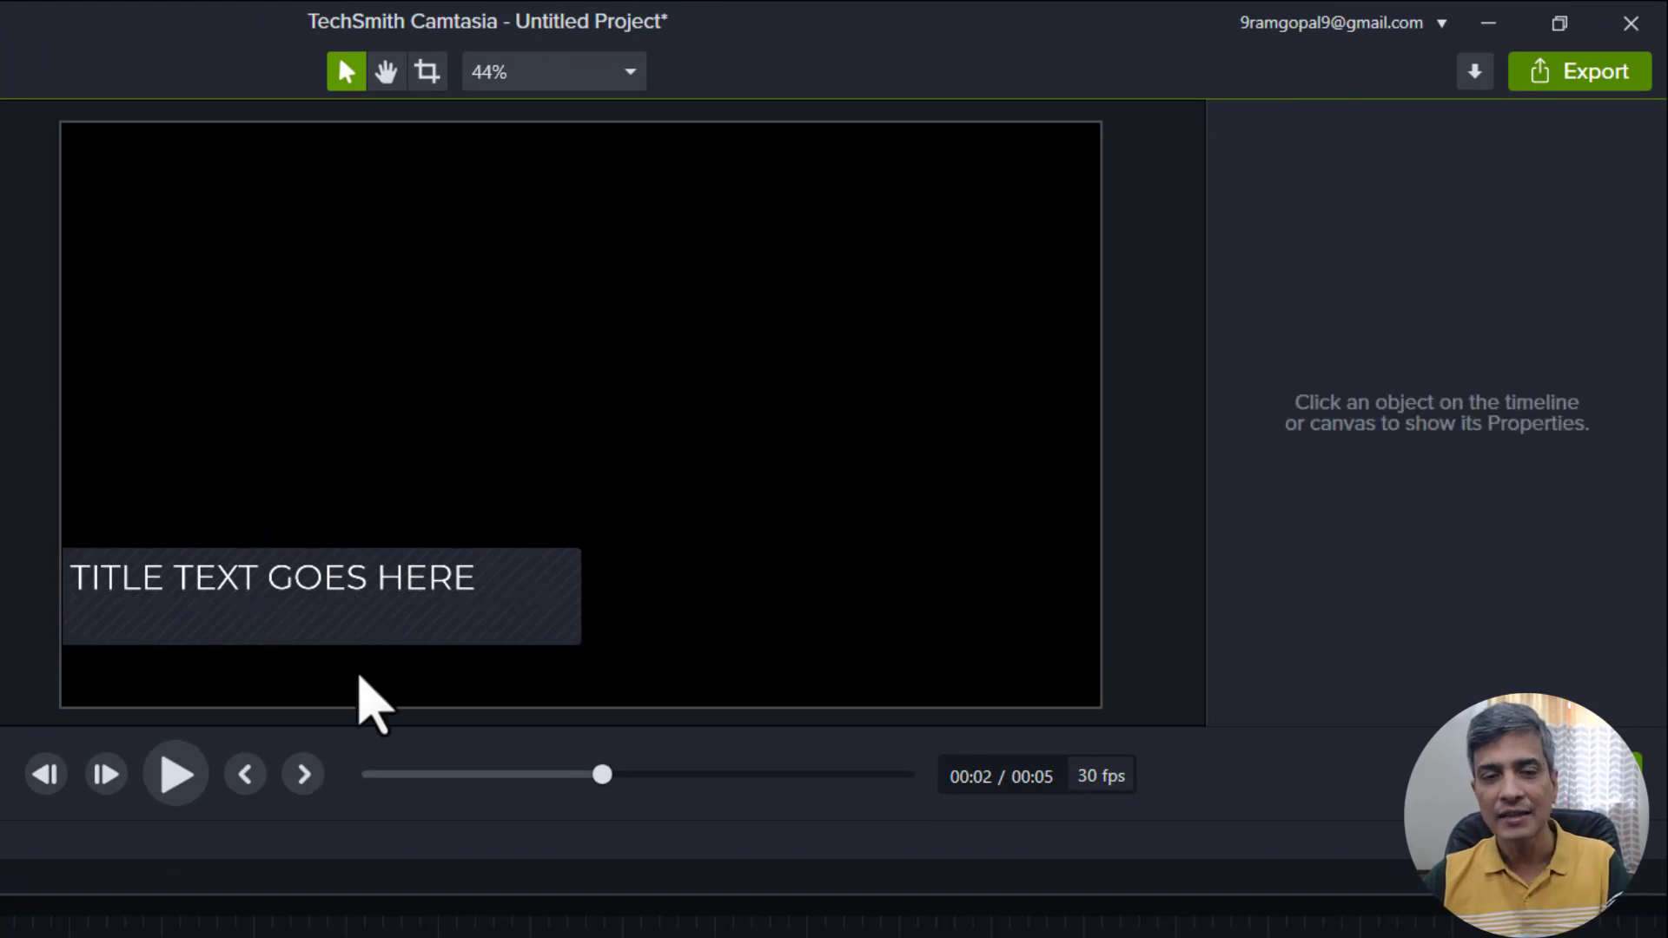
{"action": "left_click", "coordinate": [717, 677]}
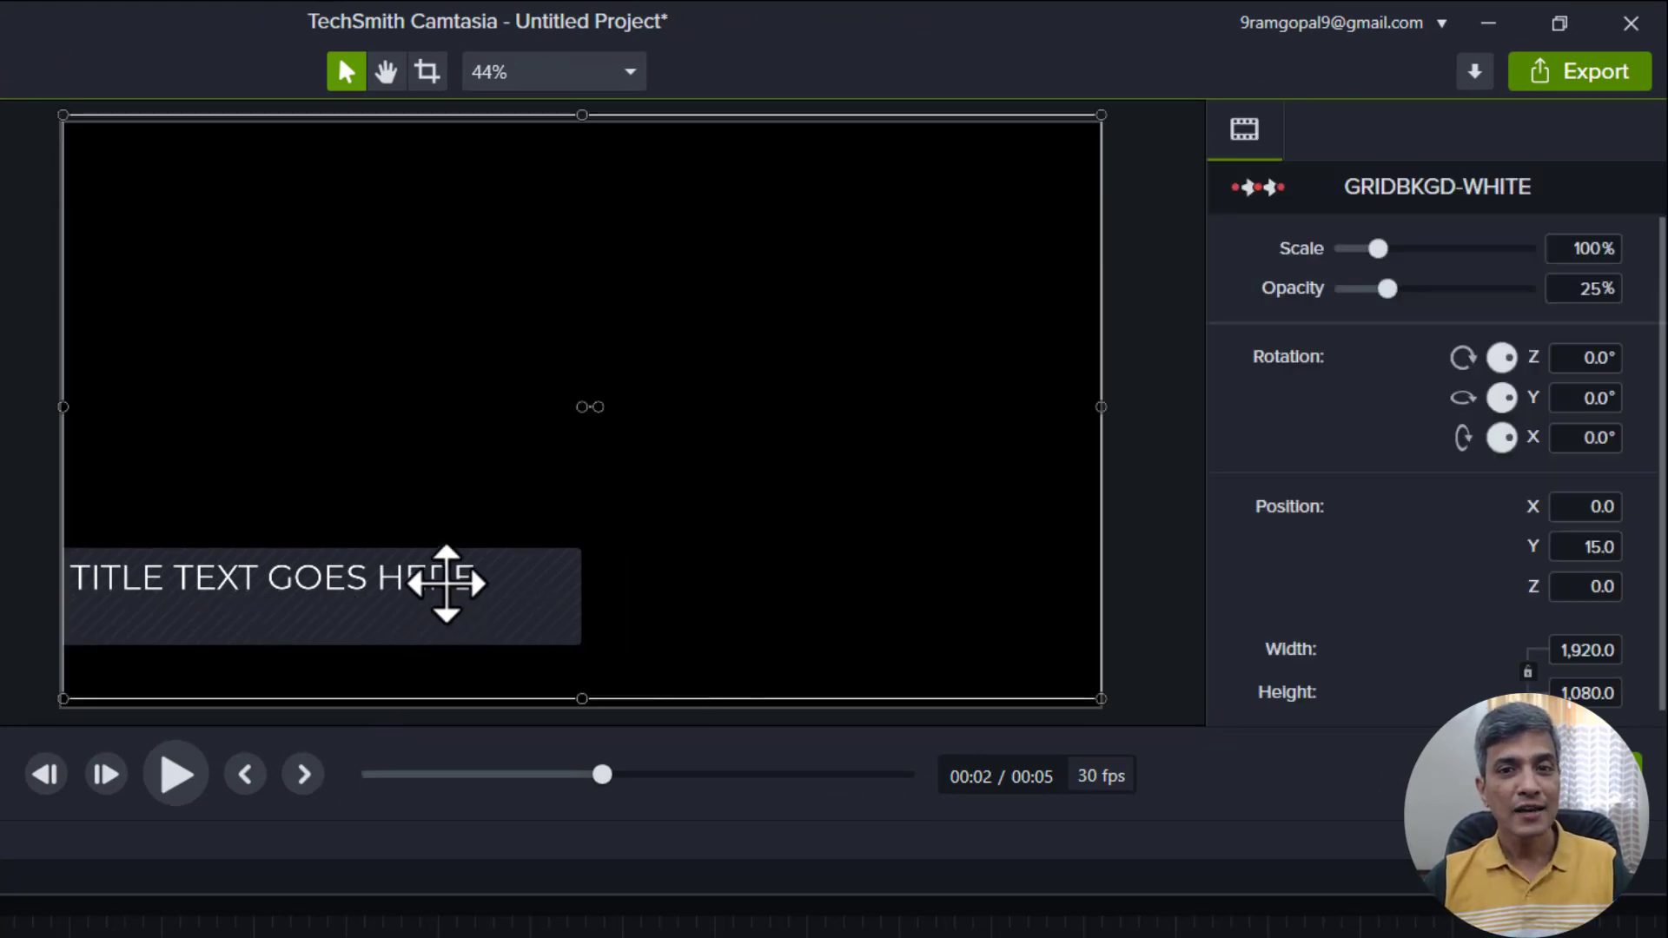
{"action": "left_click", "coordinate": [445, 582]}
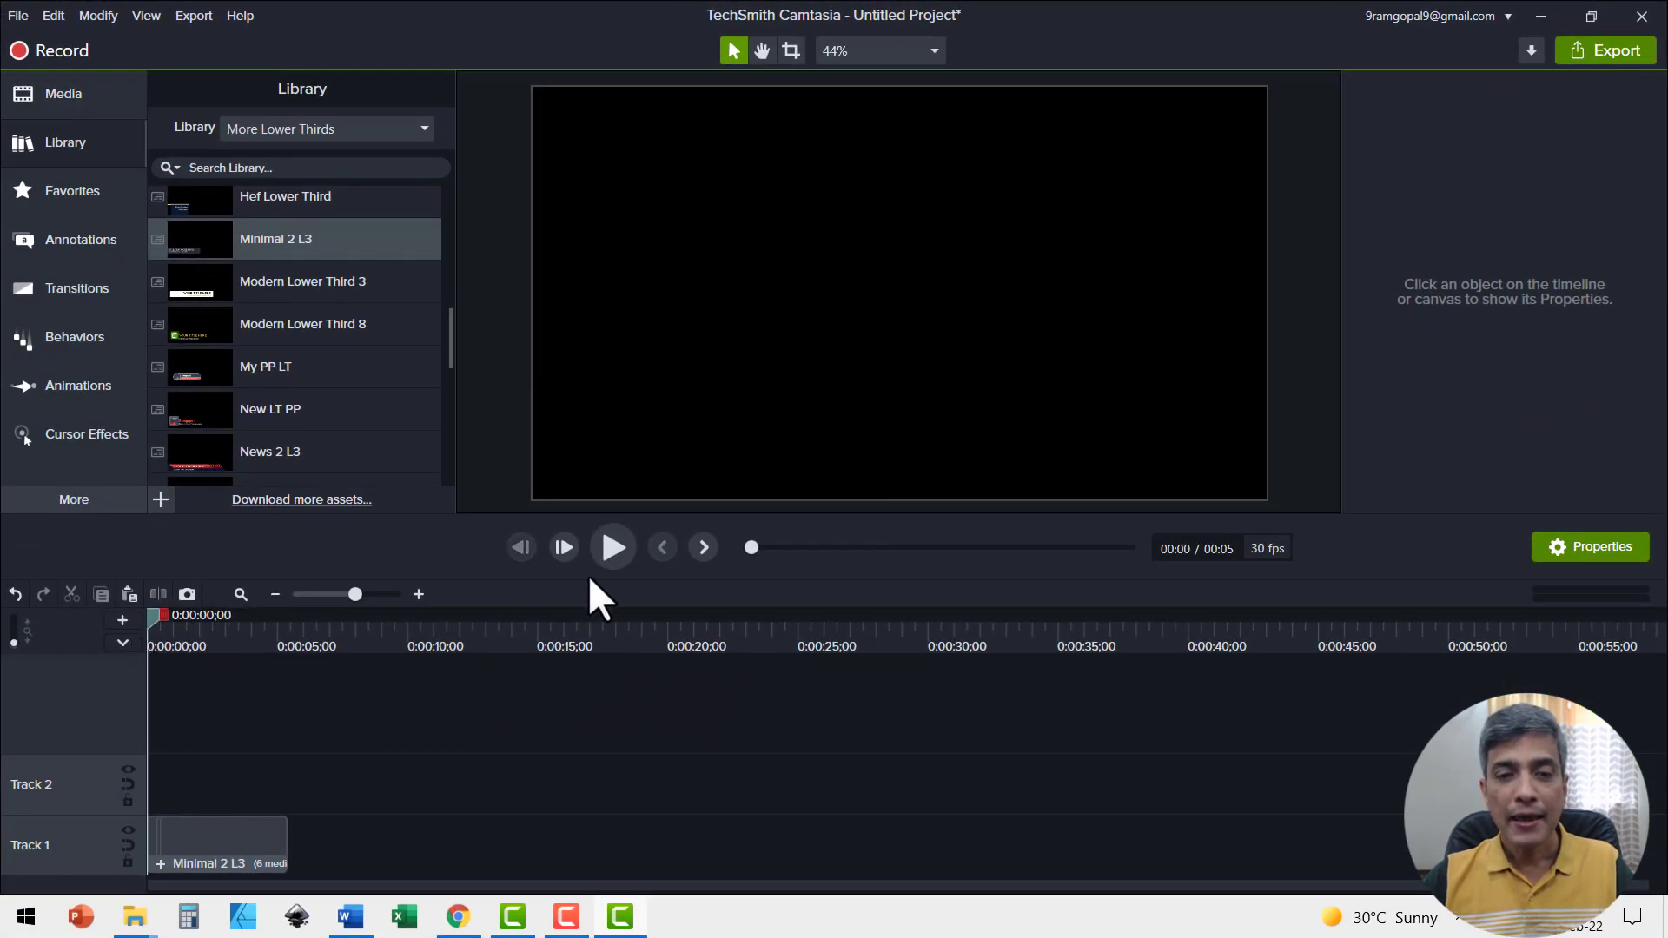
{"action": "left_click", "coordinate": [612, 547]}
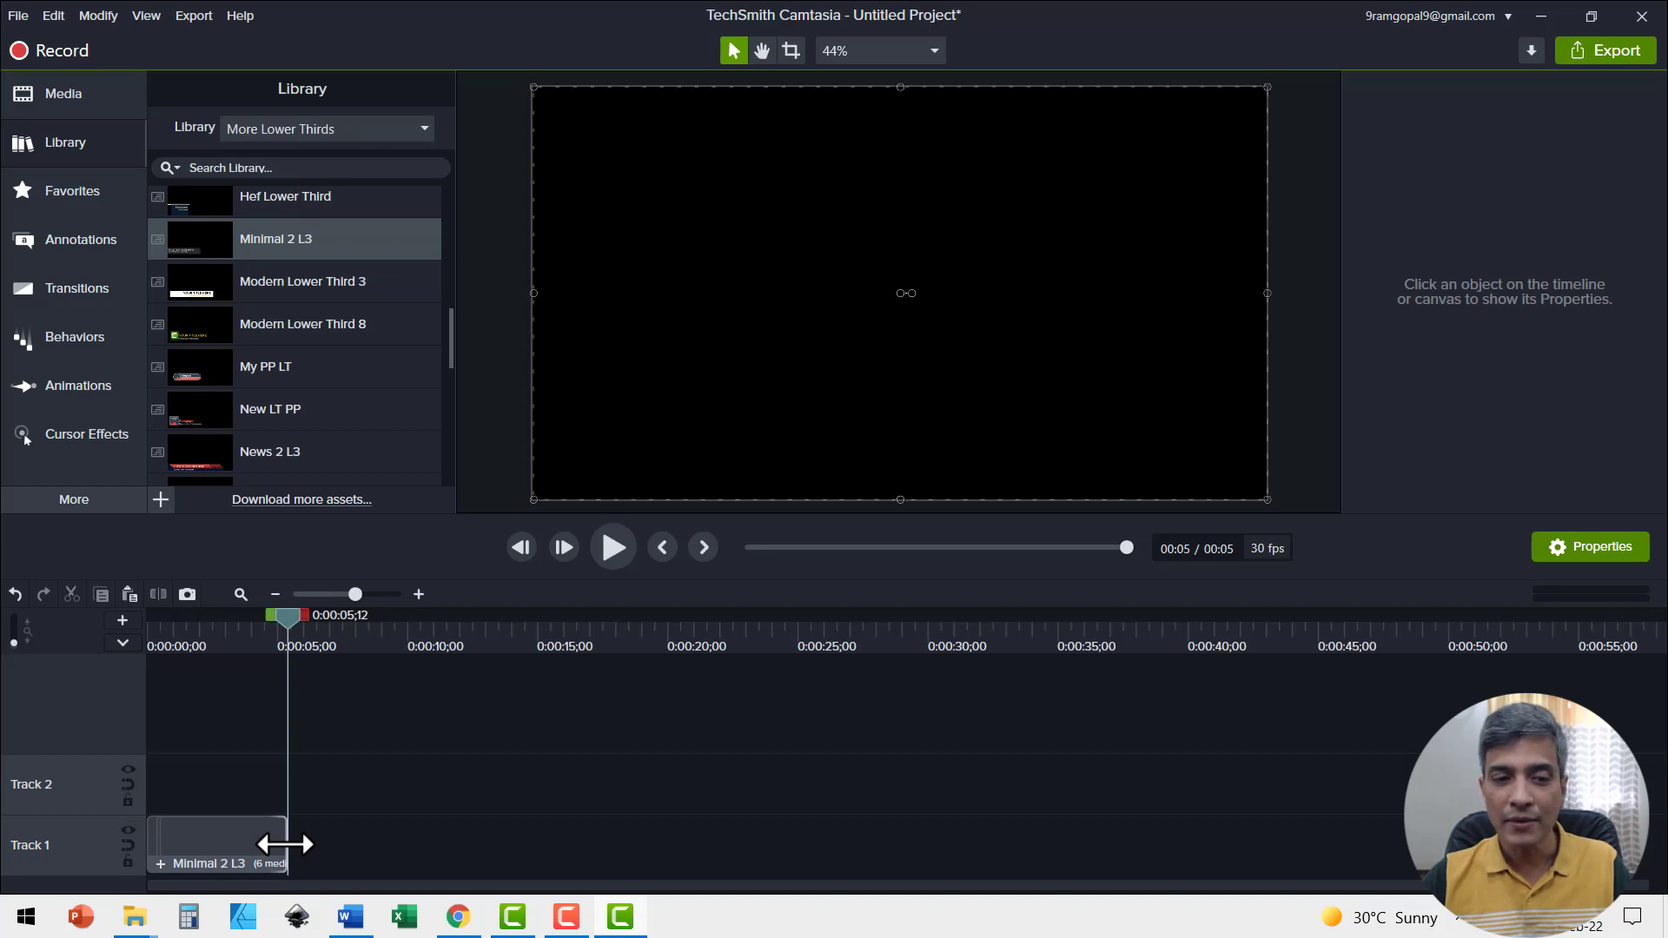
{"action": "left_click_drag", "start_coordinate": [284, 843], "coordinate": [245, 845]}
{"action": "left_click_drag", "start_coordinate": [292, 617], "coordinate": [229, 644]}
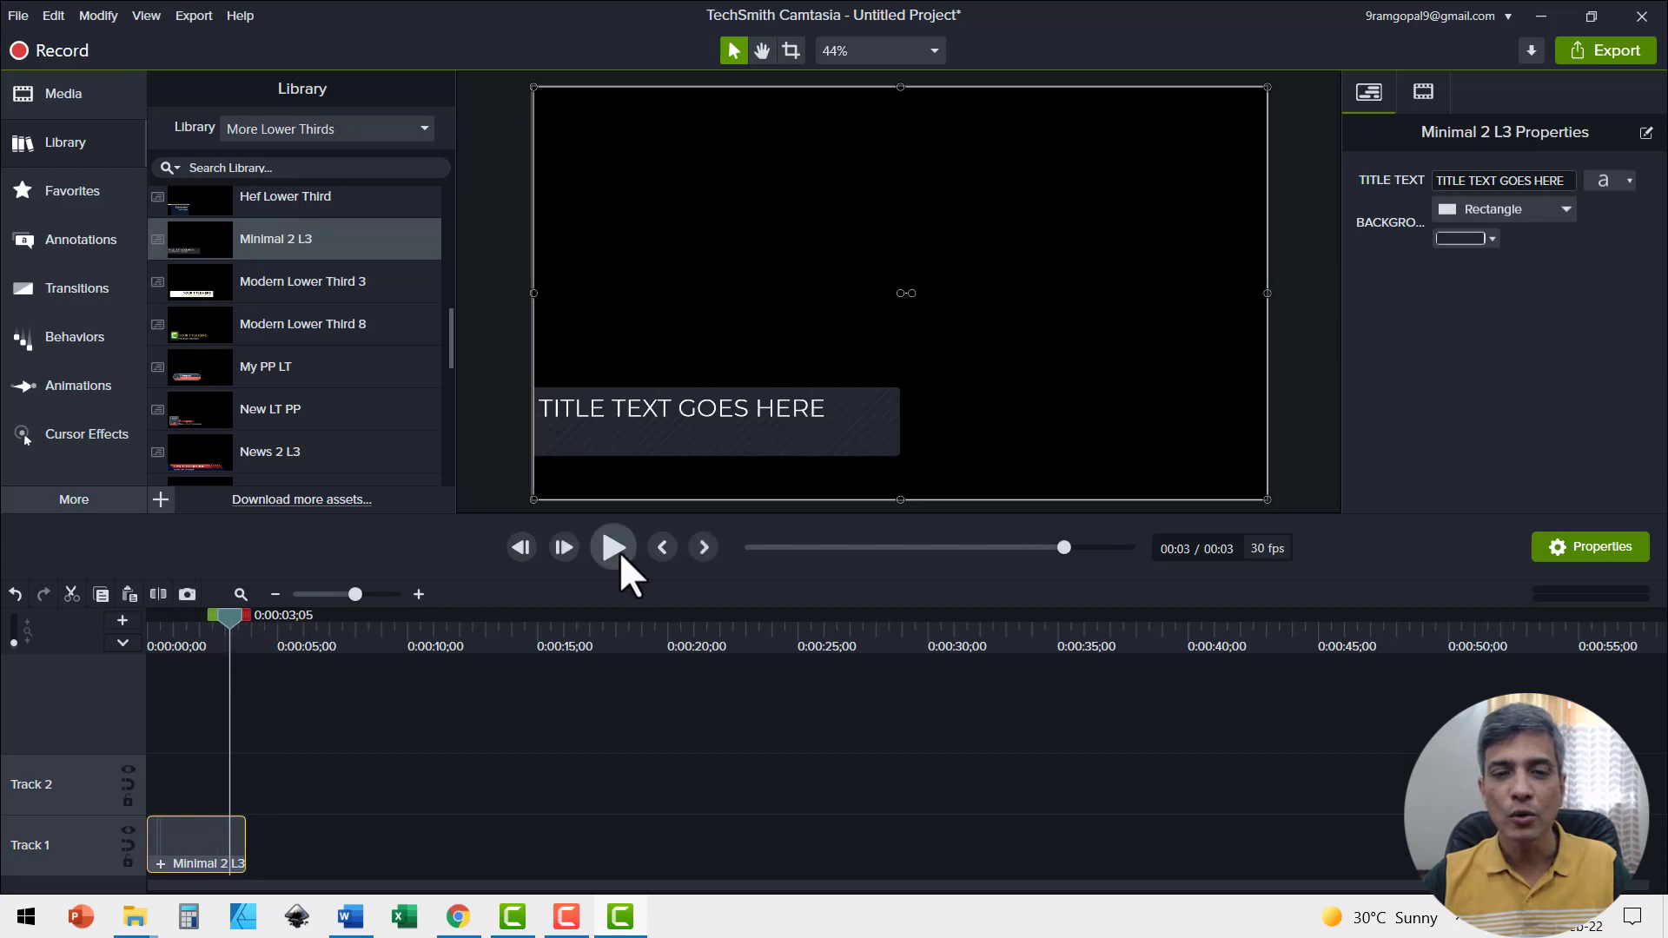
{"action": "left_click", "coordinate": [618, 554]}
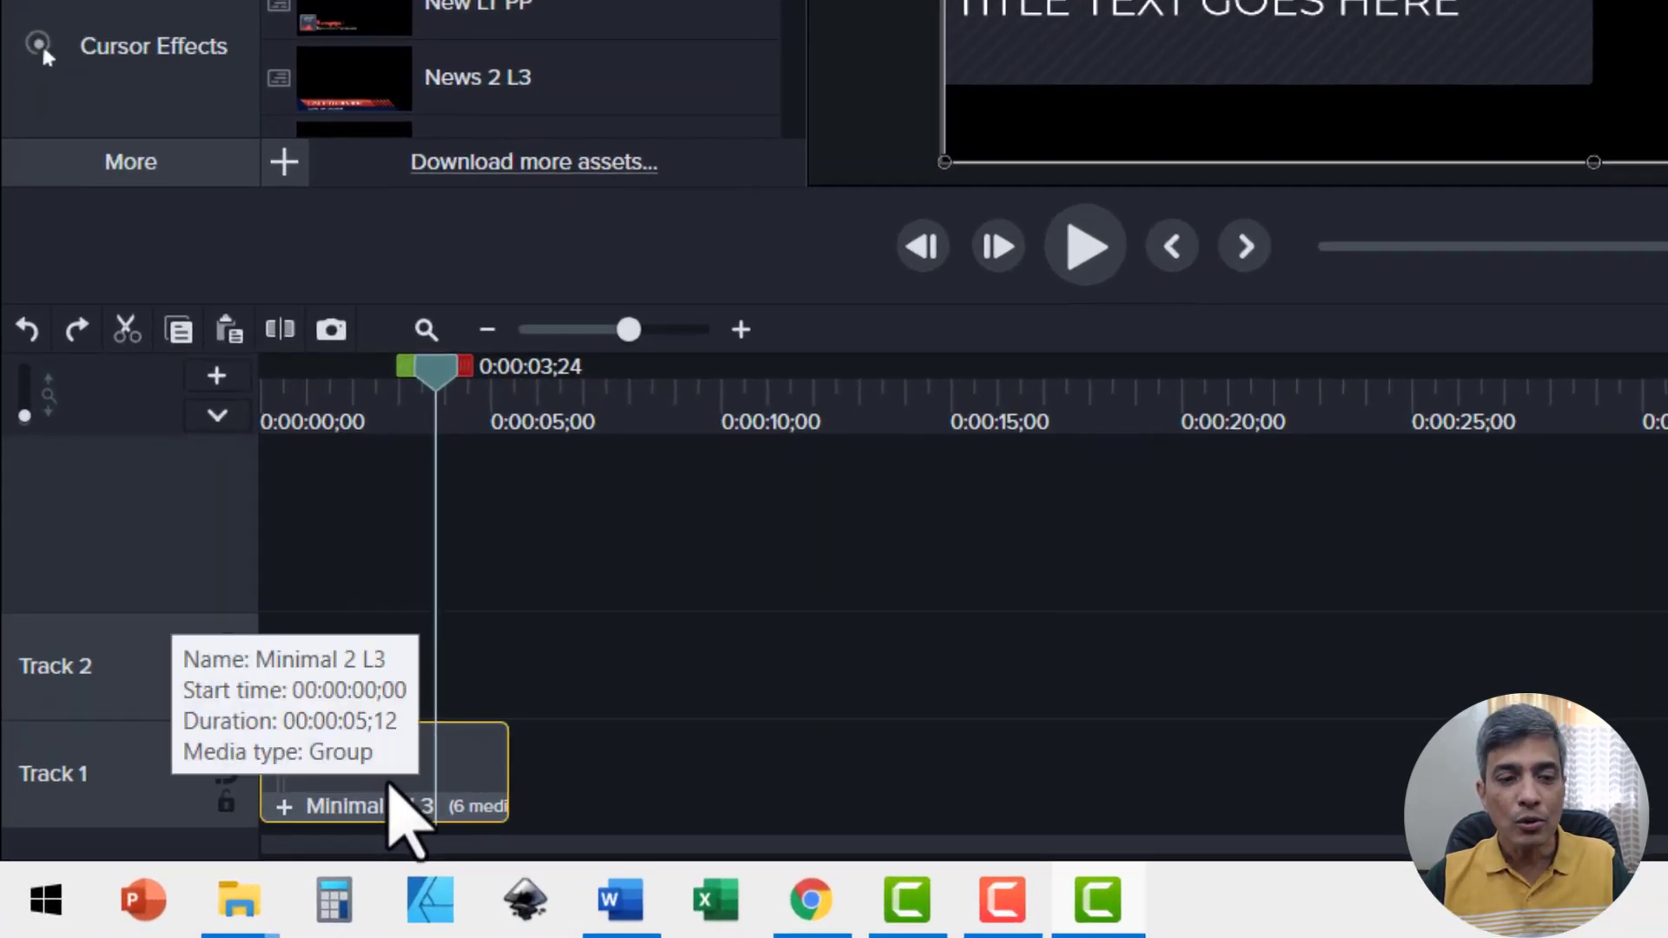
Step: Ungroup the Minimal 2 L3 clip into separate tracks, then regroup them with Ctrl+G
{"action": "right_click", "coordinate": [278, 823]}
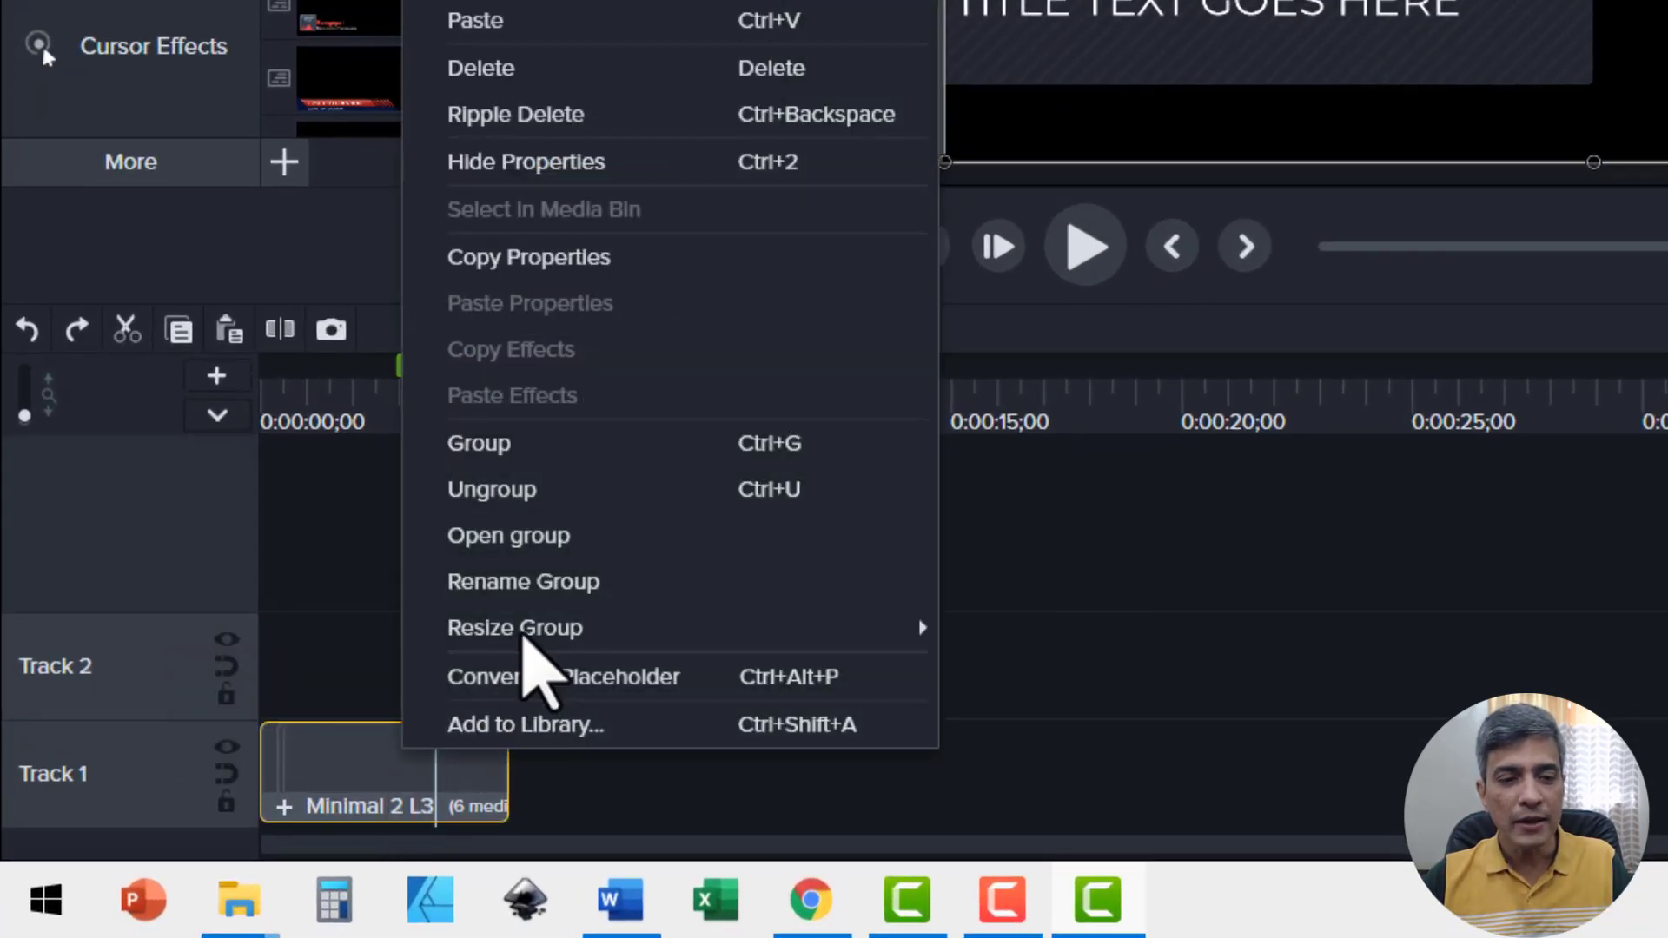
{"action": "left_click", "coordinate": [532, 487]}
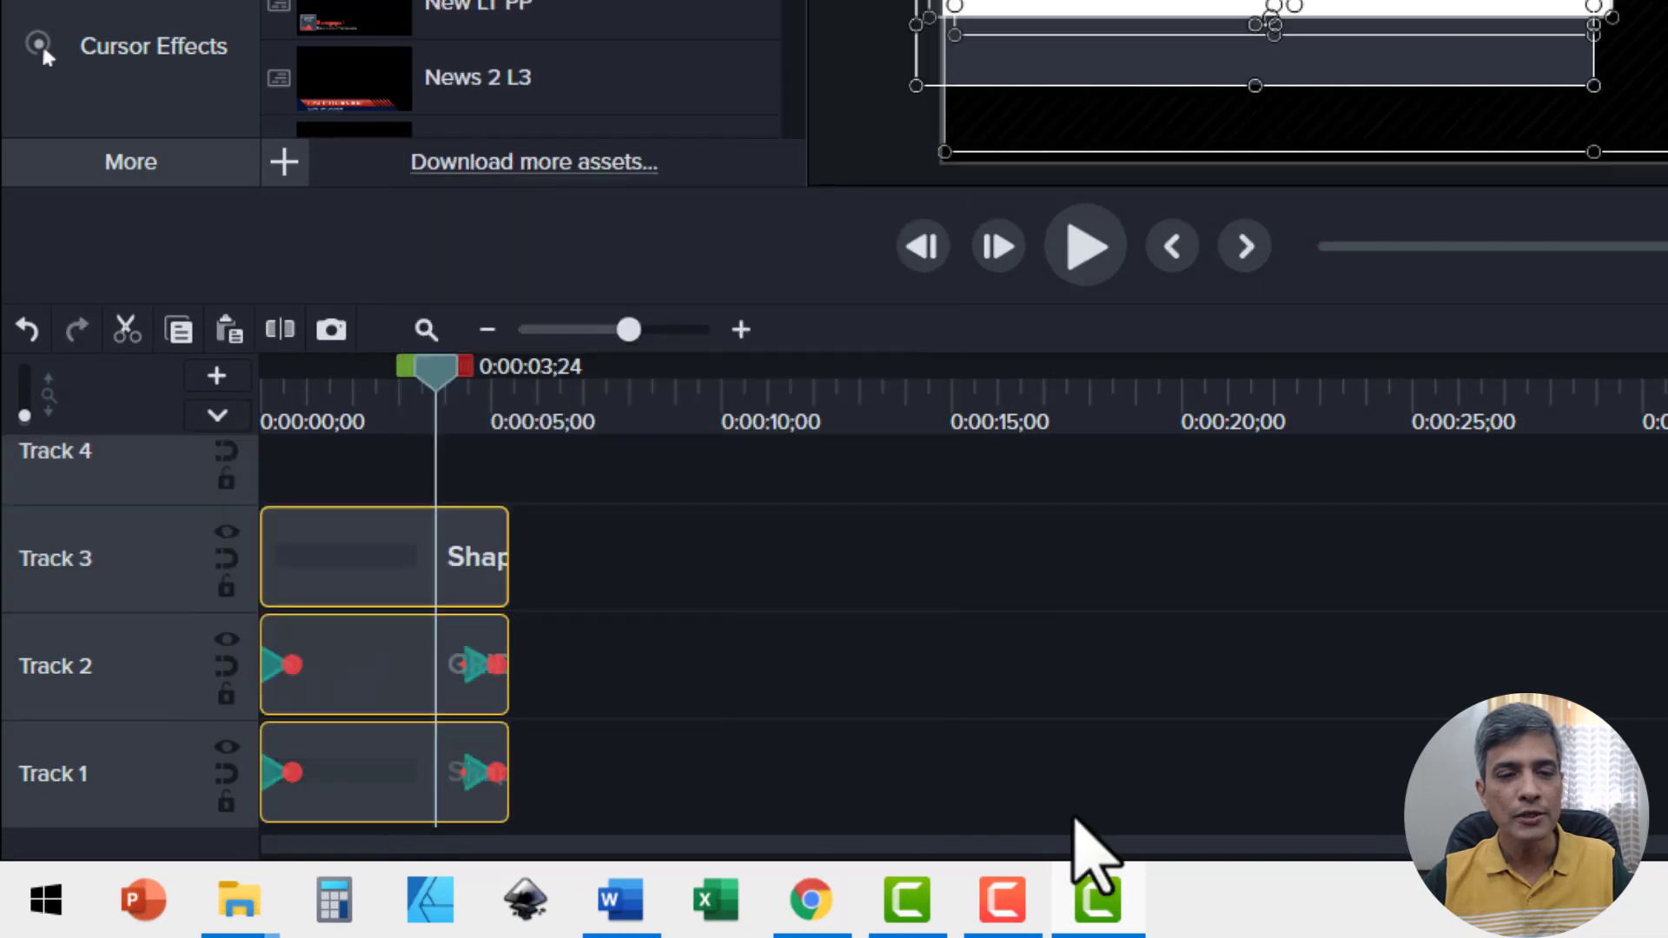
{"action": "left_click", "coordinate": [446, 375]}
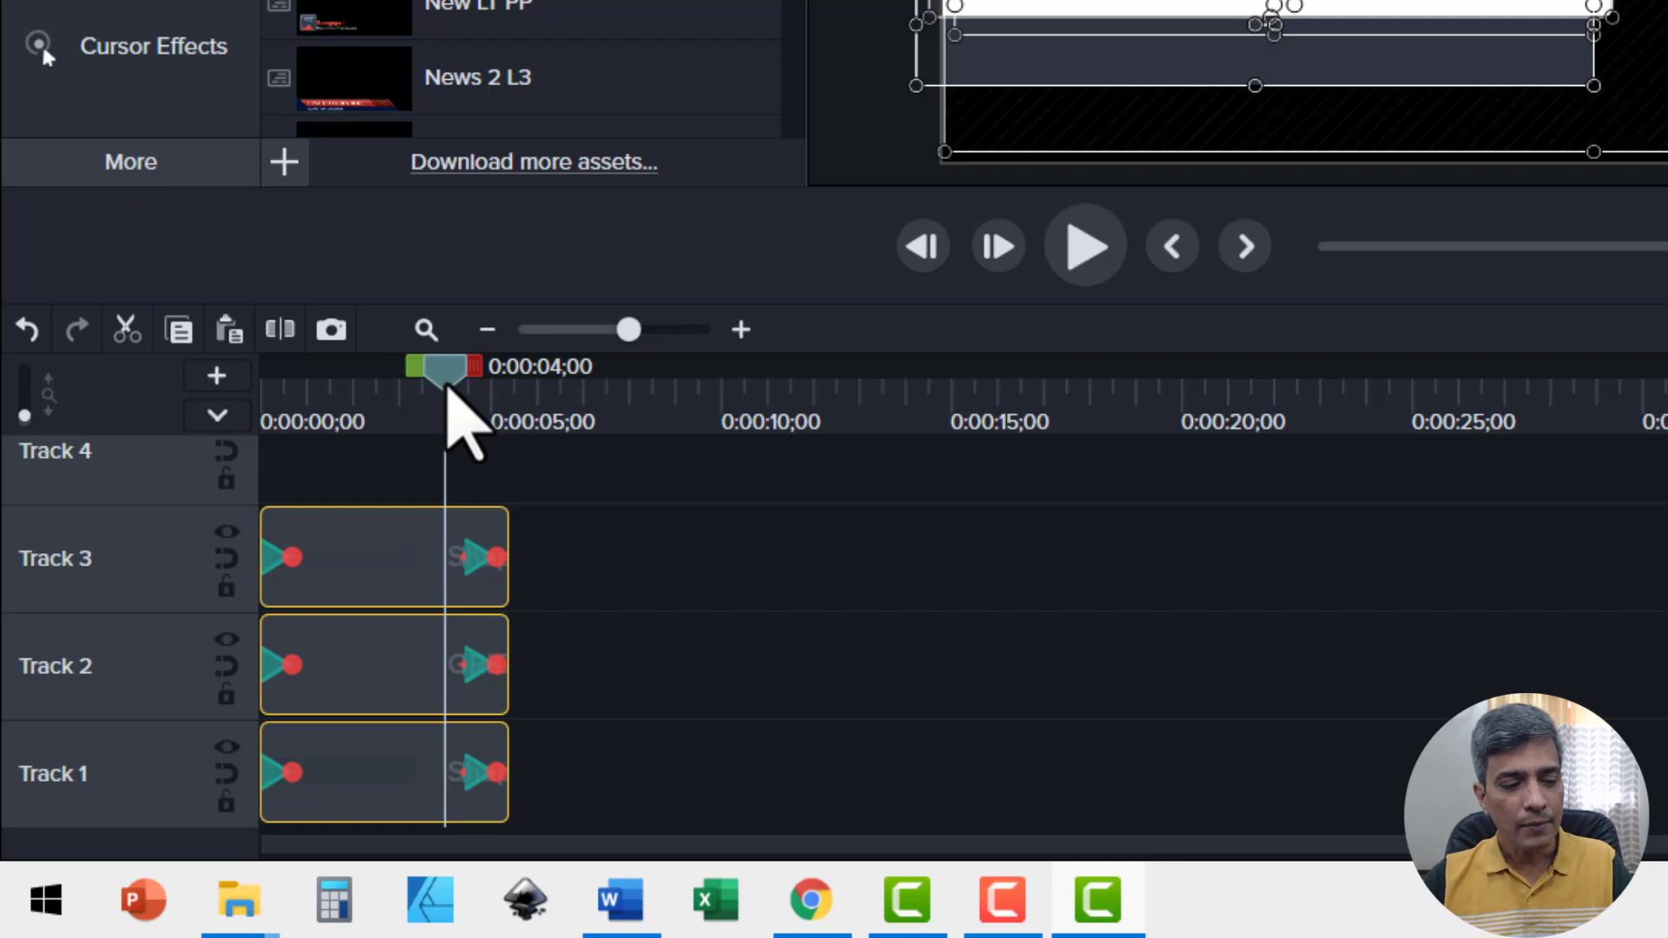
{"action": "key", "text": "ctrl+g"}
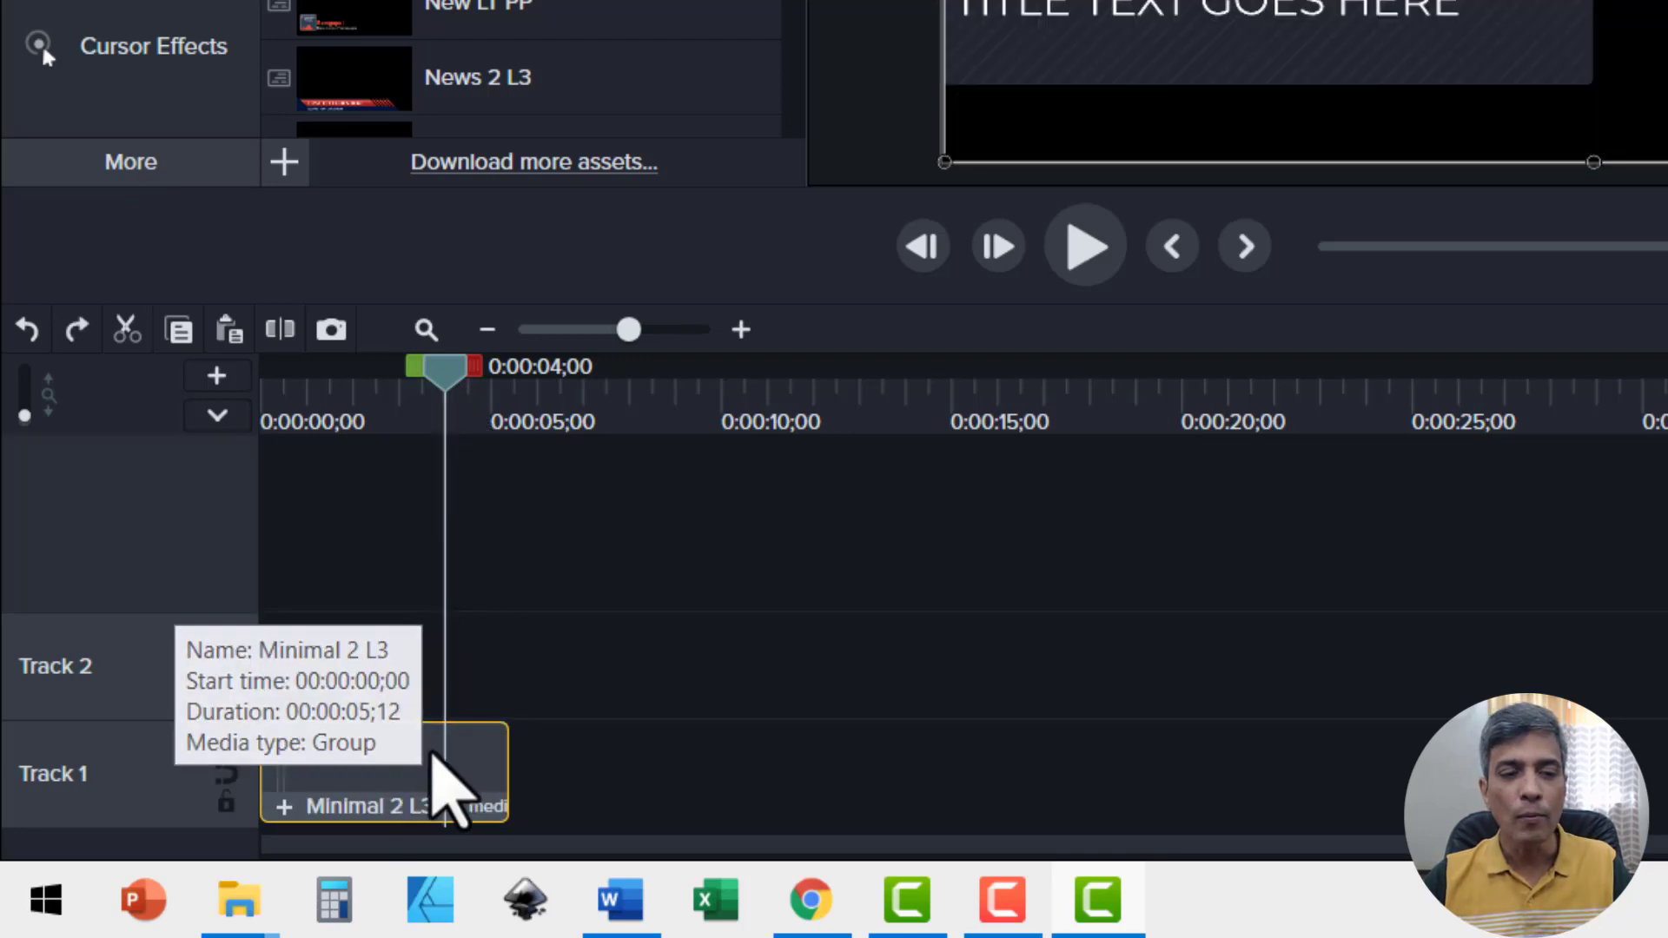
Step: Cut a middle time range out of the clip and play back the shortened lower third
{"action": "mouse_move", "coordinate": [445, 382]}
{"action": "left_mouse_down"}
{"action": "mouse_move", "coordinate": [347, 417]}
{"action": "mouse_move", "coordinate": [402, 376]}
{"action": "mouse_move", "coordinate": [449, 392]}
{"action": "left_mouse_up"}
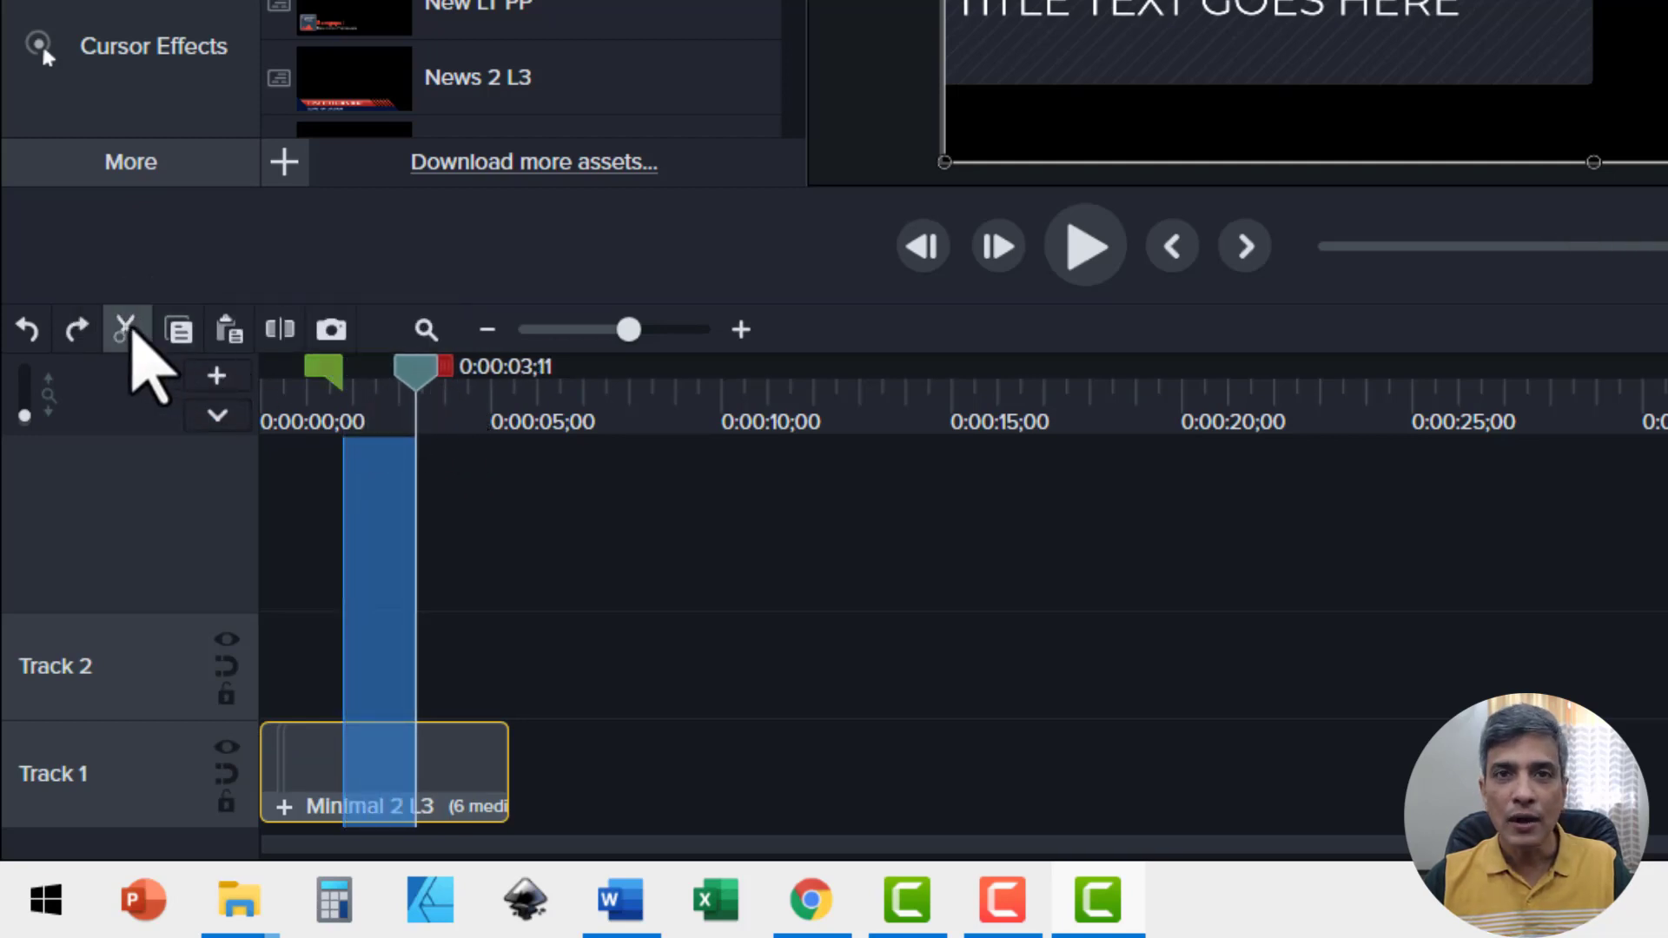
{"action": "left_click", "coordinate": [128, 330]}
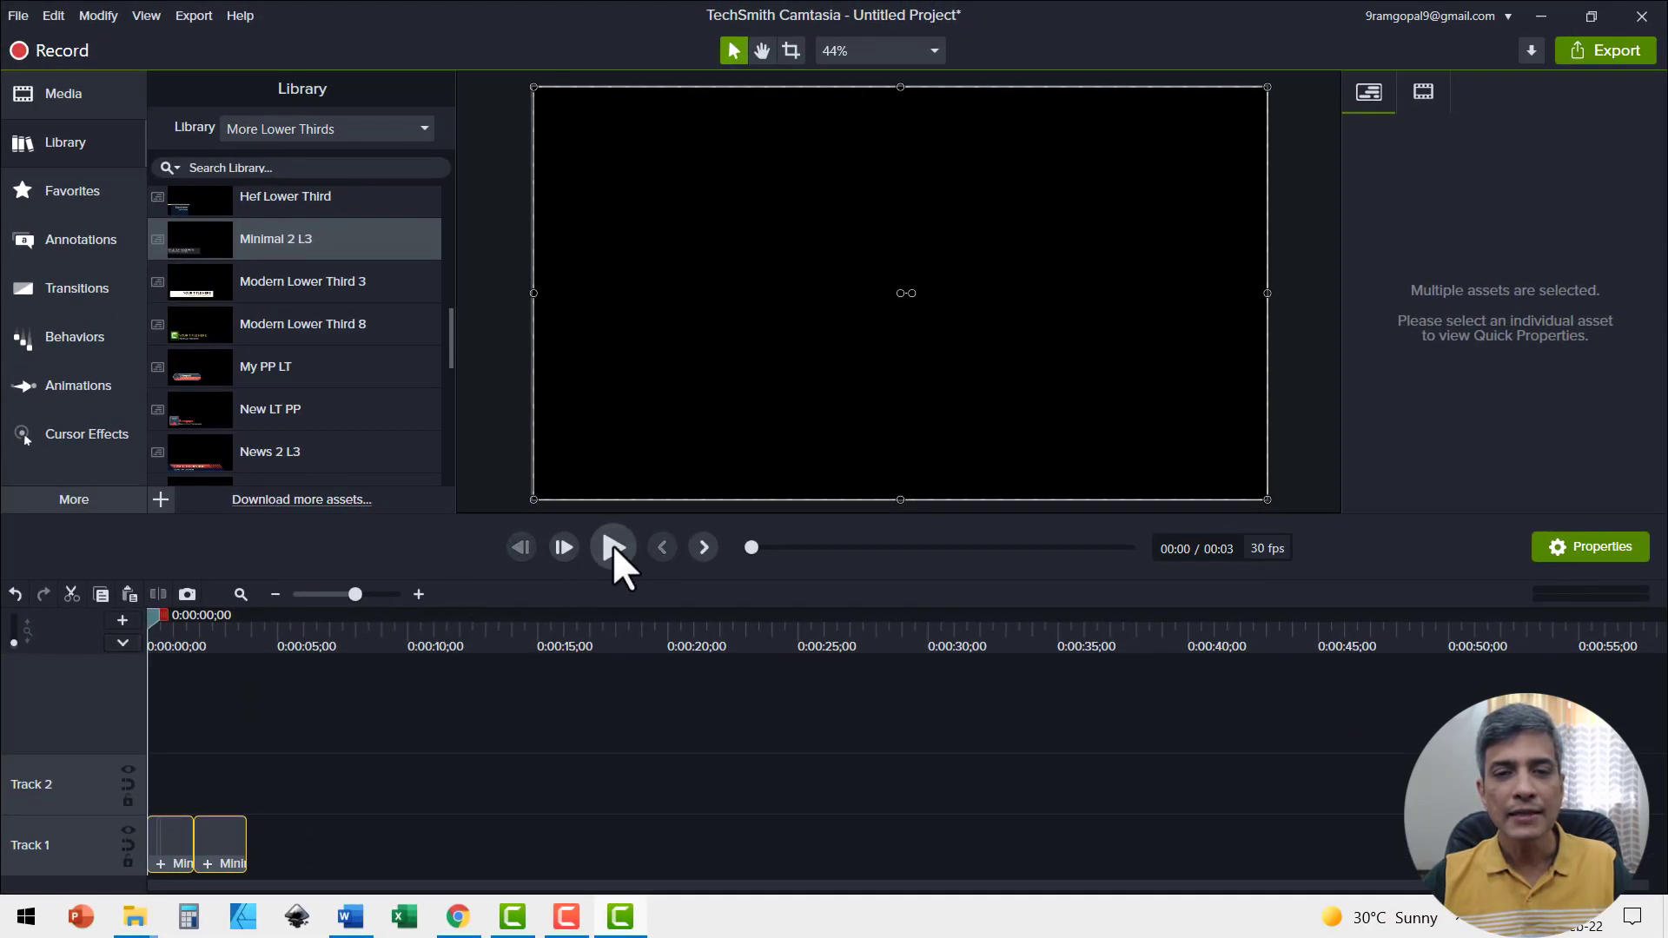
{"action": "left_click", "coordinate": [908, 359]}
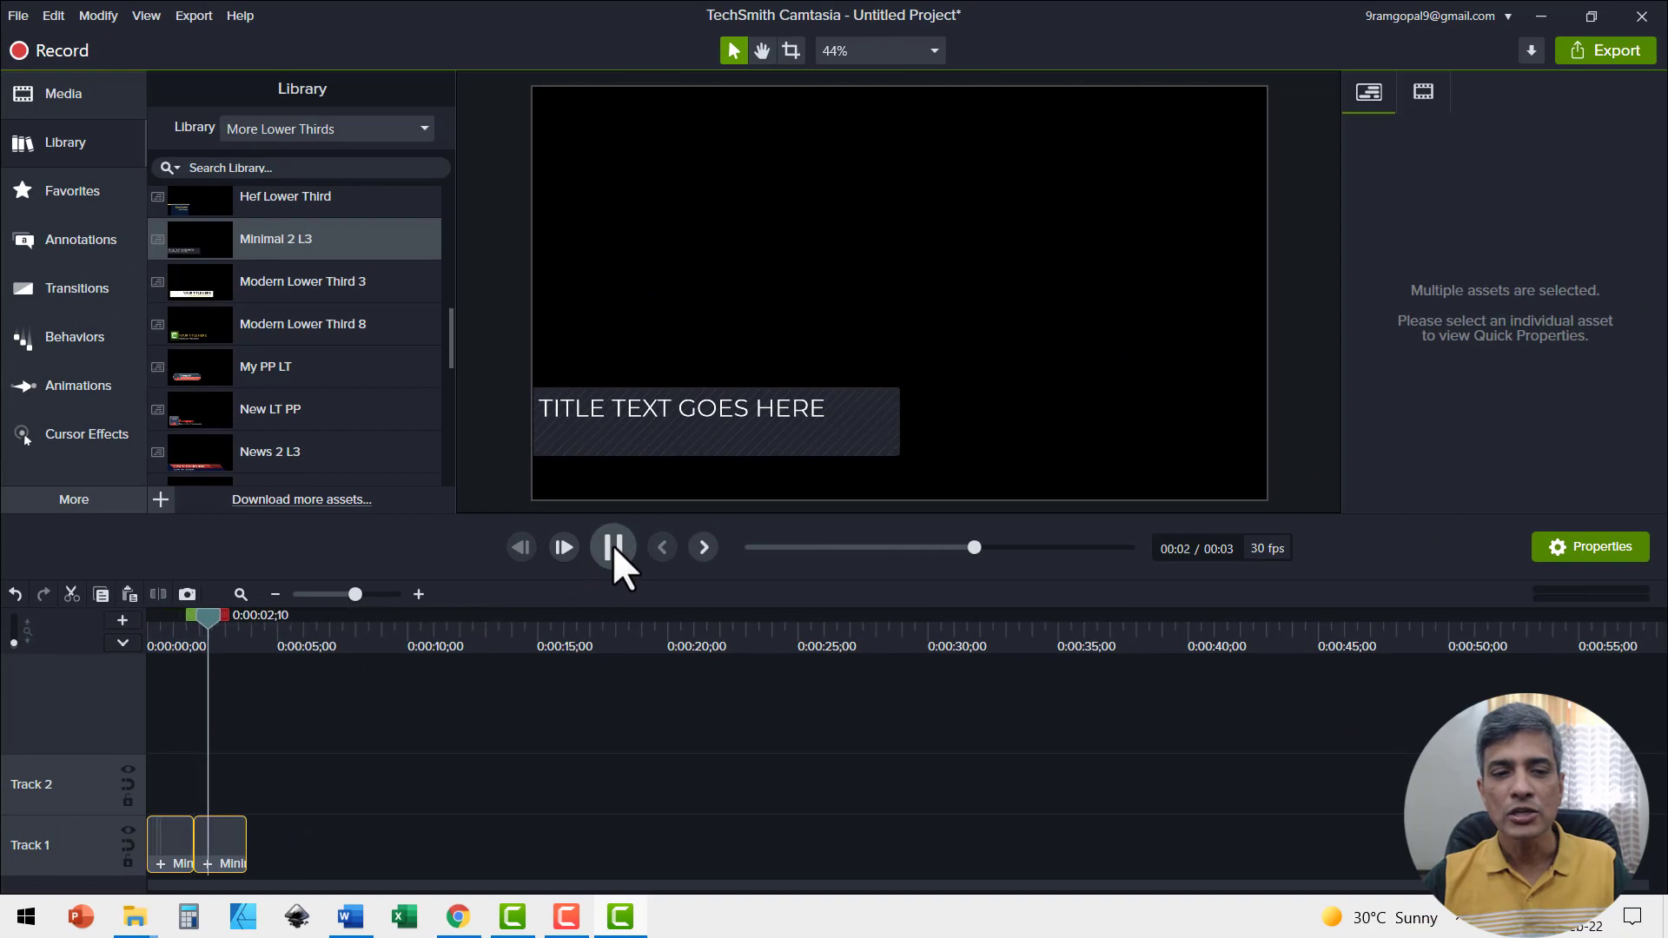